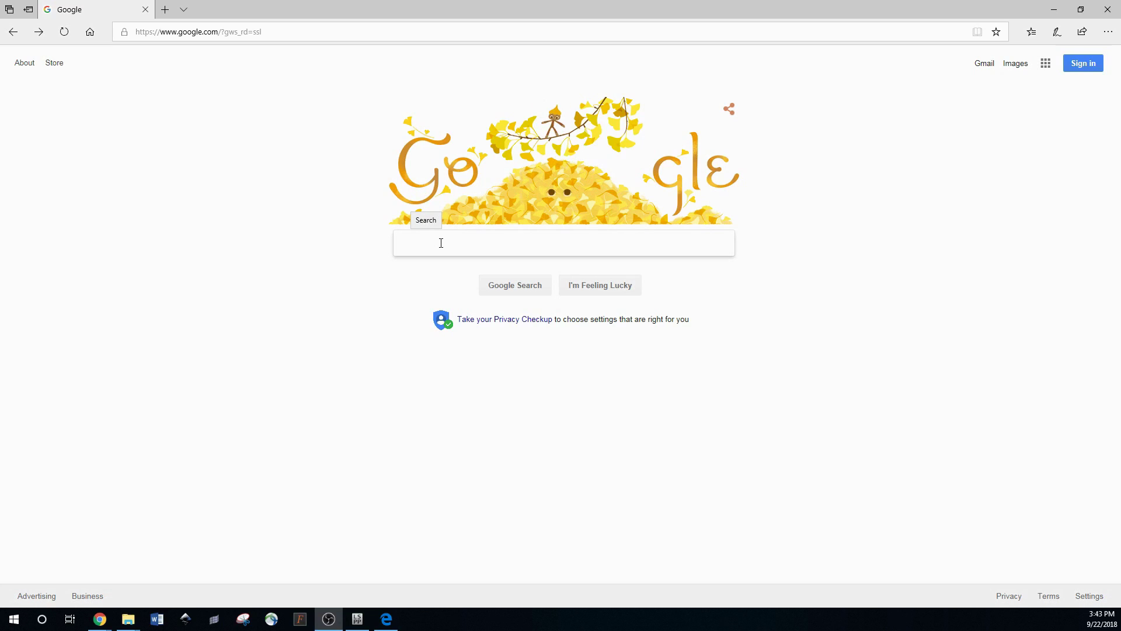
- Search the web for "lsprepost download" and open the LSTC Download / Install Overview page
{"action": "left_click", "coordinate": [446, 242]}
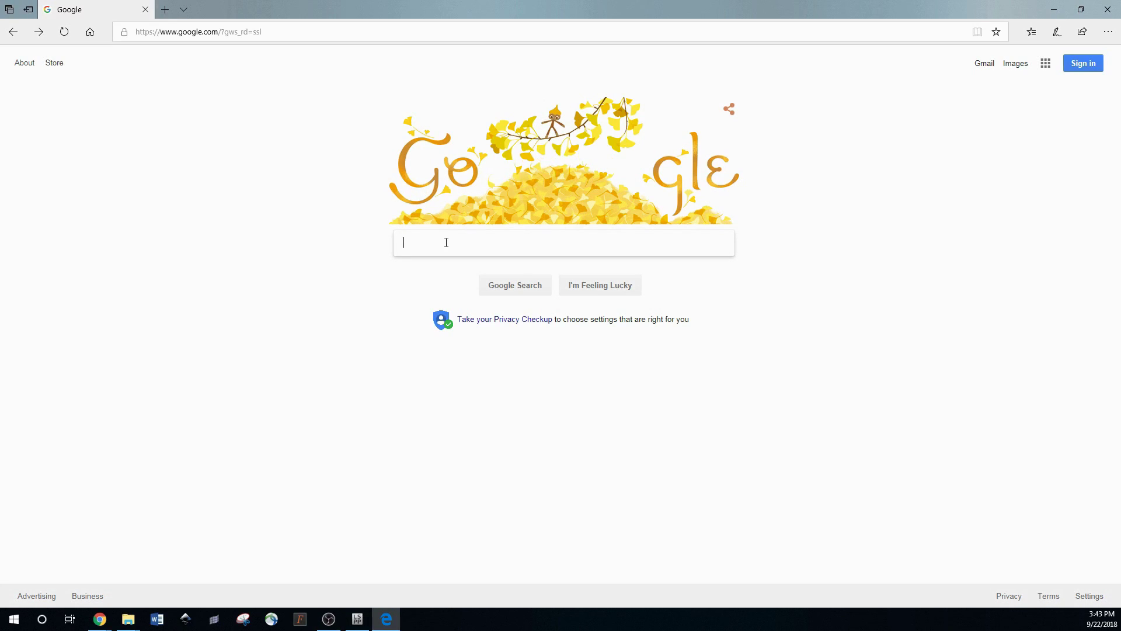
{"action": "type", "text": "lsprepost download"}
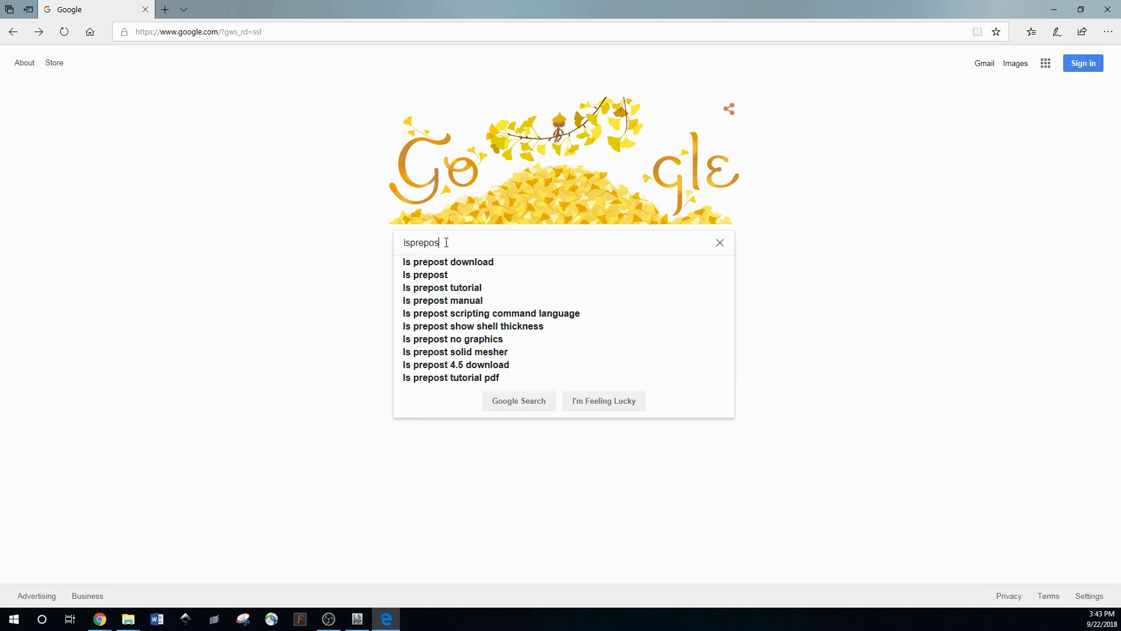
{"action": "key", "text": "Return"}
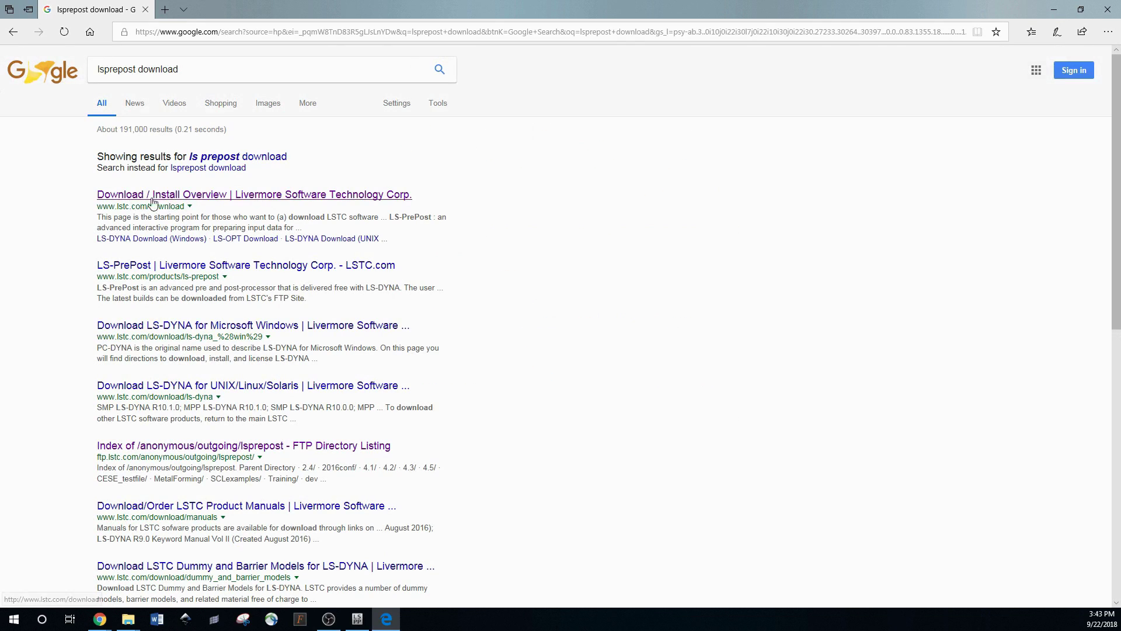
{"action": "left_click", "coordinate": [178, 200]}
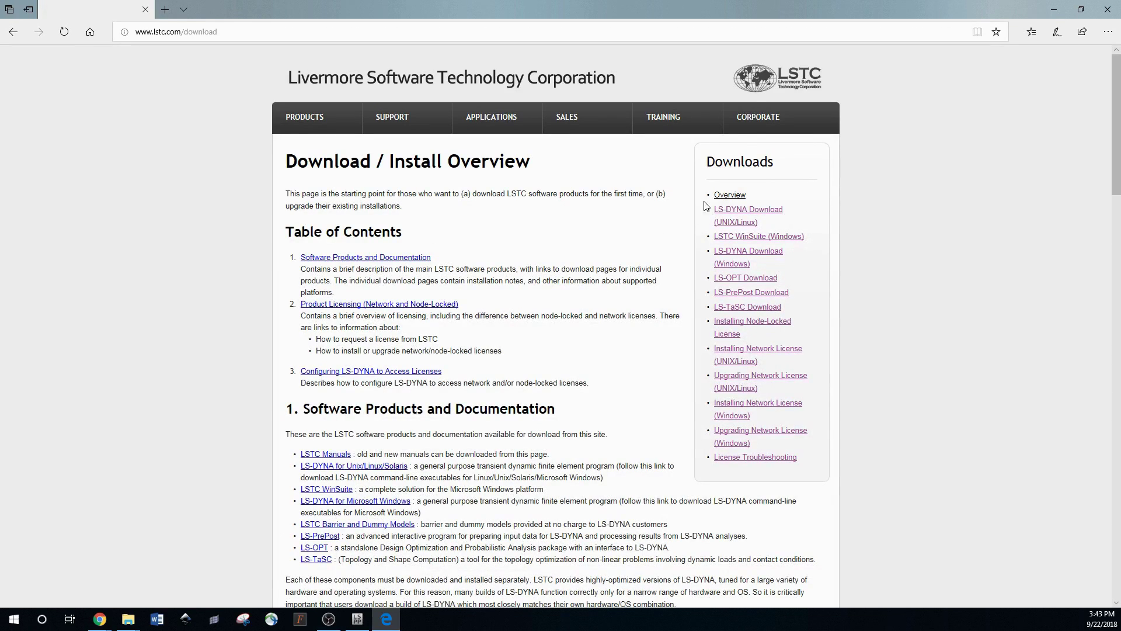
- Open the LS-PrePost download directory and go to the win64 folder of version 4.3
{"action": "left_click", "coordinate": [743, 298]}
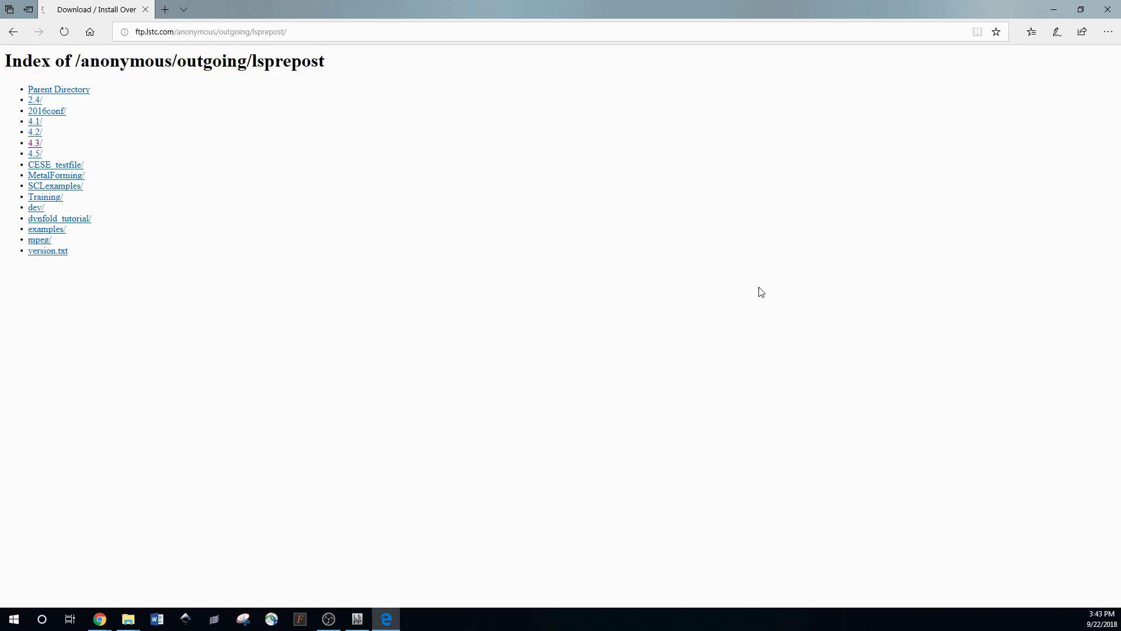
{"action": "left_click", "coordinate": [32, 143]}
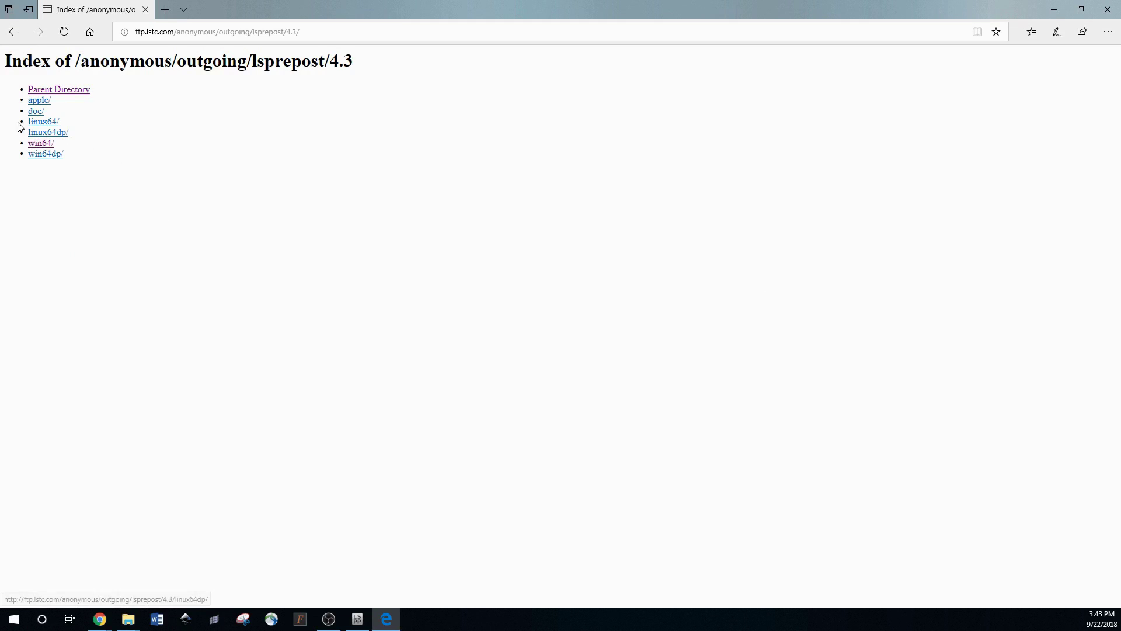
{"action": "left_click", "coordinate": [36, 144]}
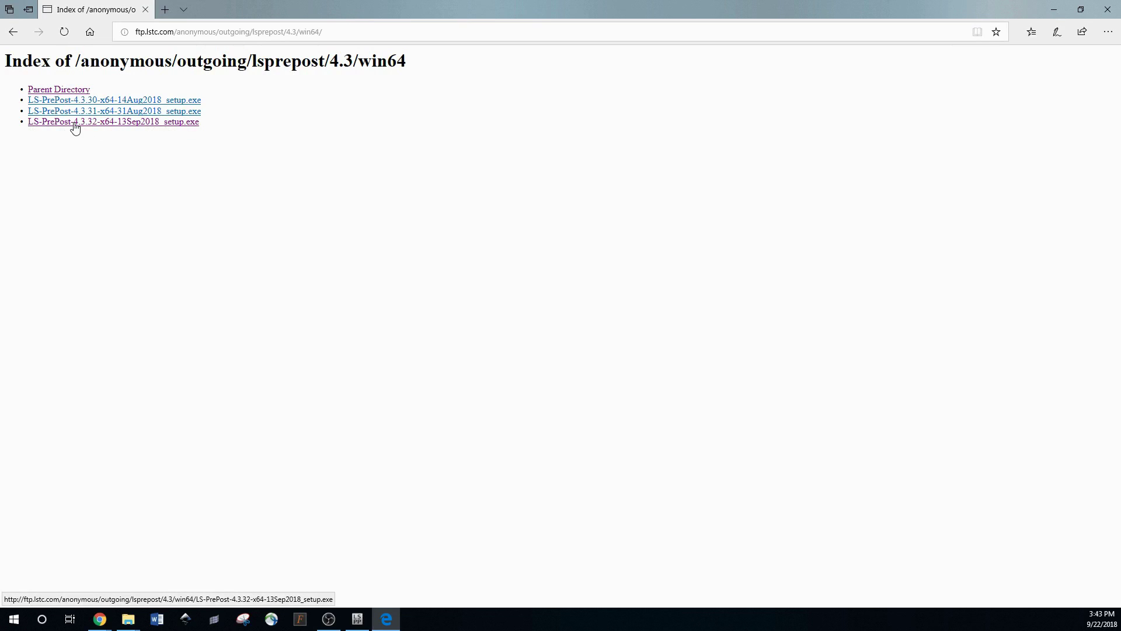
- Start downloading the LS-PrePost-4.3.32-x64-13Sep2018_setup.exe installer and cancel the download
{"action": "left_click", "coordinate": [73, 123]}
{"action": "left_click", "coordinate": [618, 582]}
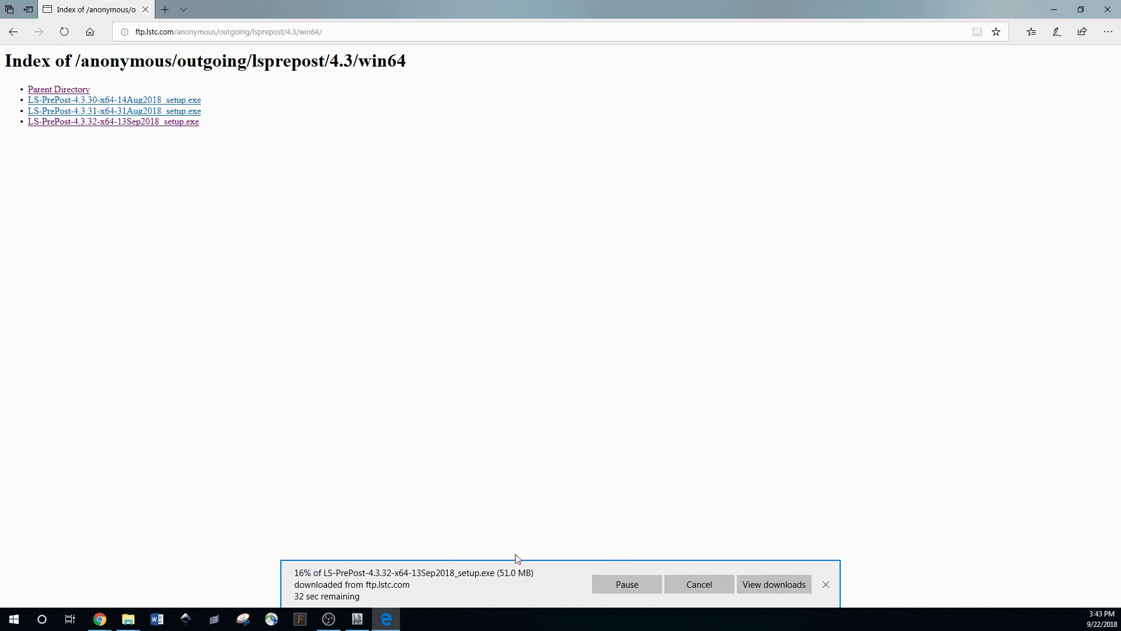
{"action": "left_click", "coordinate": [699, 585]}
- Switch to LS-PrePost and set both the right and bottom toolbars to display text and icons
{"action": "left_click", "coordinate": [1054, 9]}
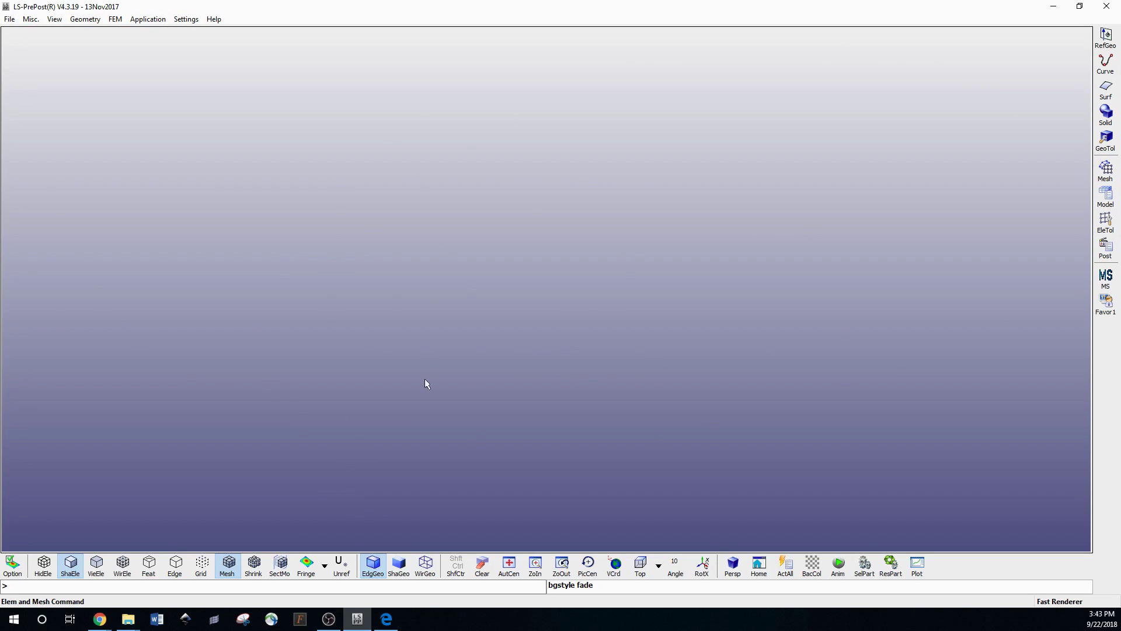
{"action": "left_click", "coordinate": [54, 19]}
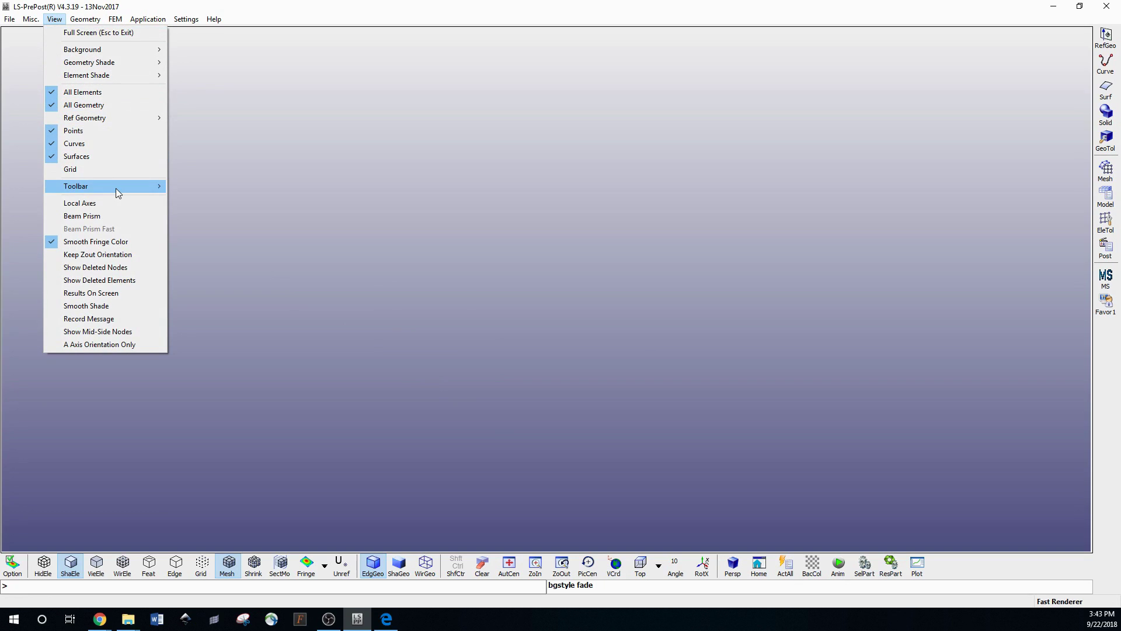
{"action": "mouse_move", "coordinate": [119, 193]}
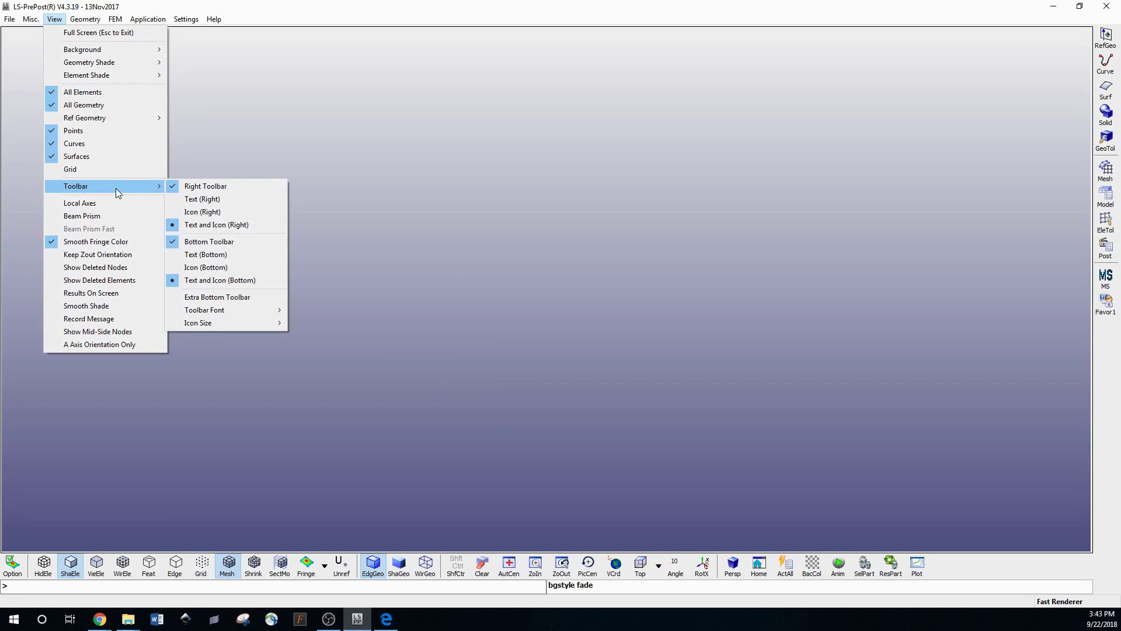
{"action": "left_click", "coordinate": [216, 231]}
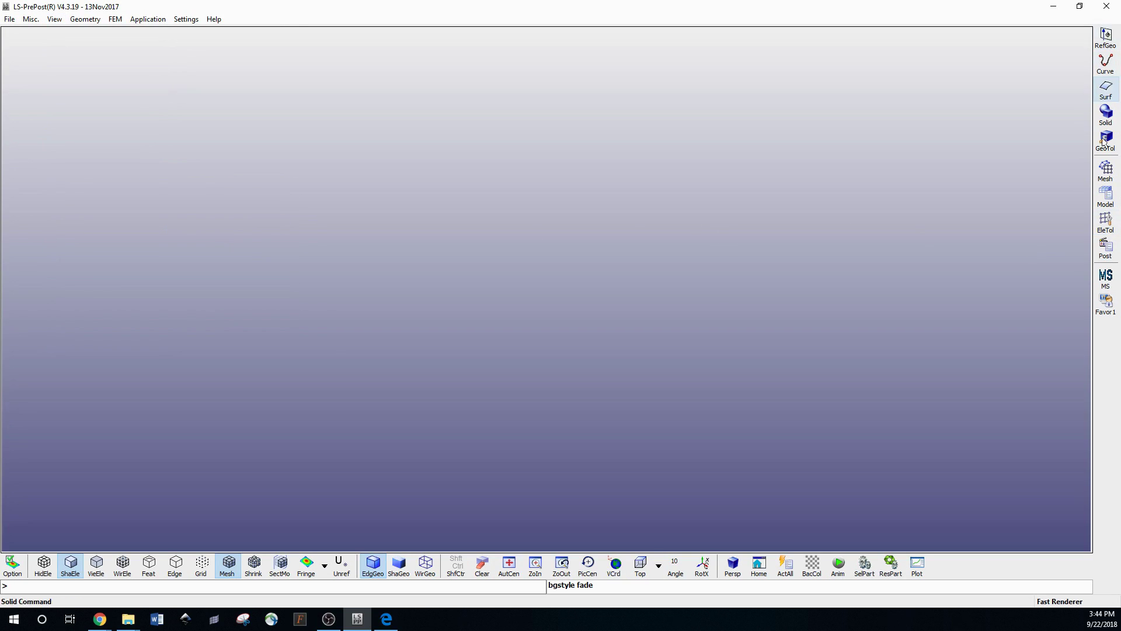
{"action": "left_click", "coordinate": [55, 20]}
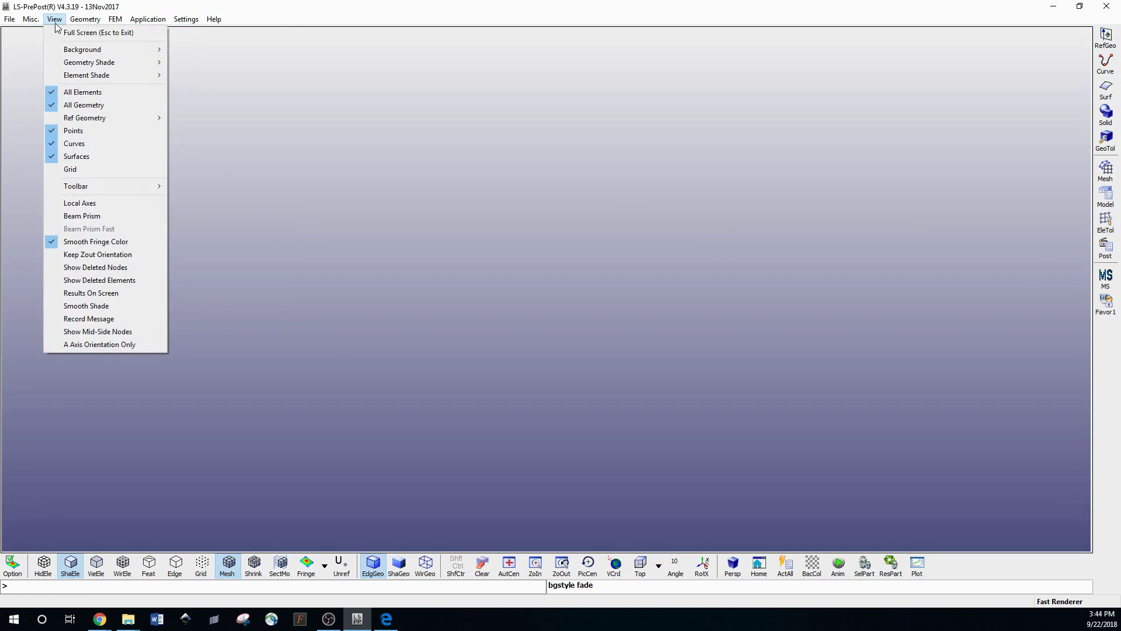
{"action": "mouse_move", "coordinate": [105, 186]}
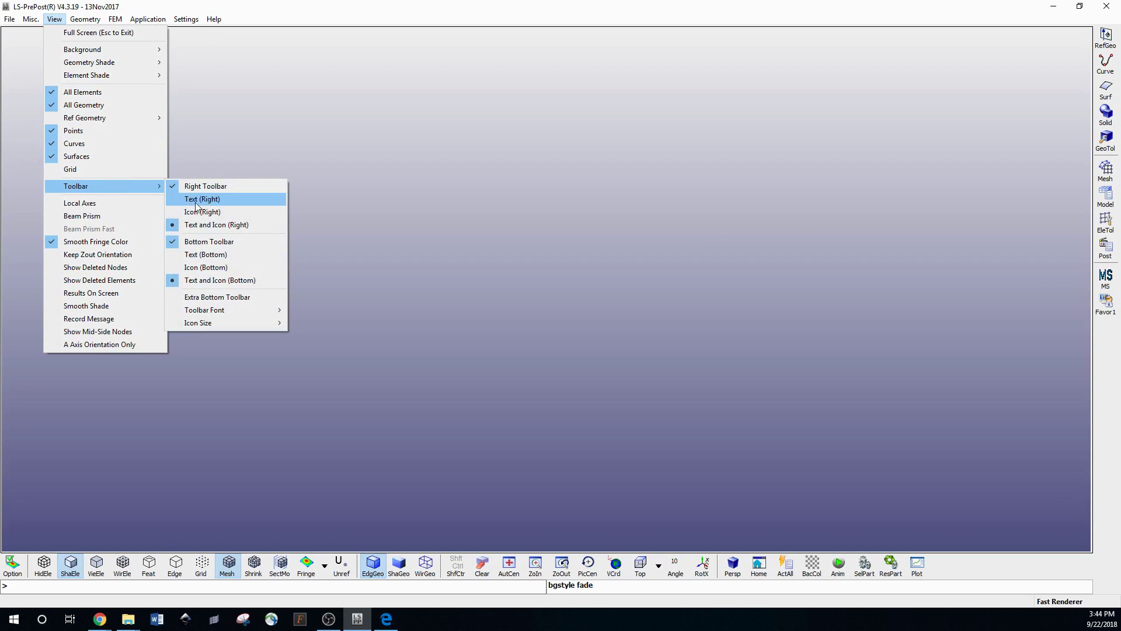
{"action": "left_click", "coordinate": [233, 280]}
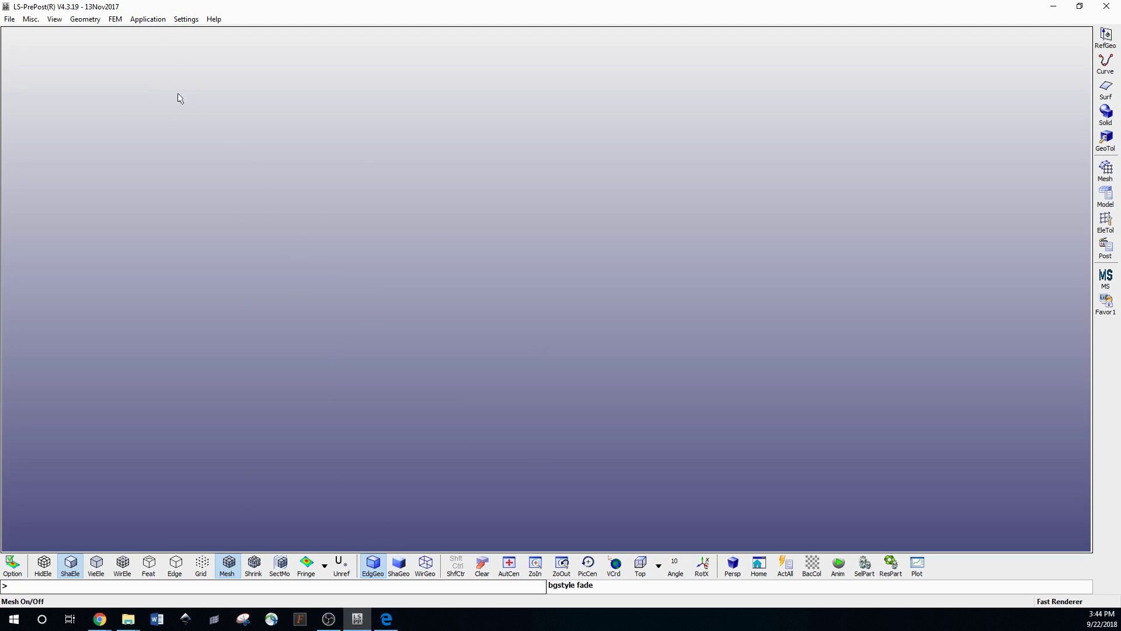
- Load cone_1.k from the FEA Examples folder in File Explorer into LS-PrePost
{"action": "mouse_move", "coordinate": [128, 619]}
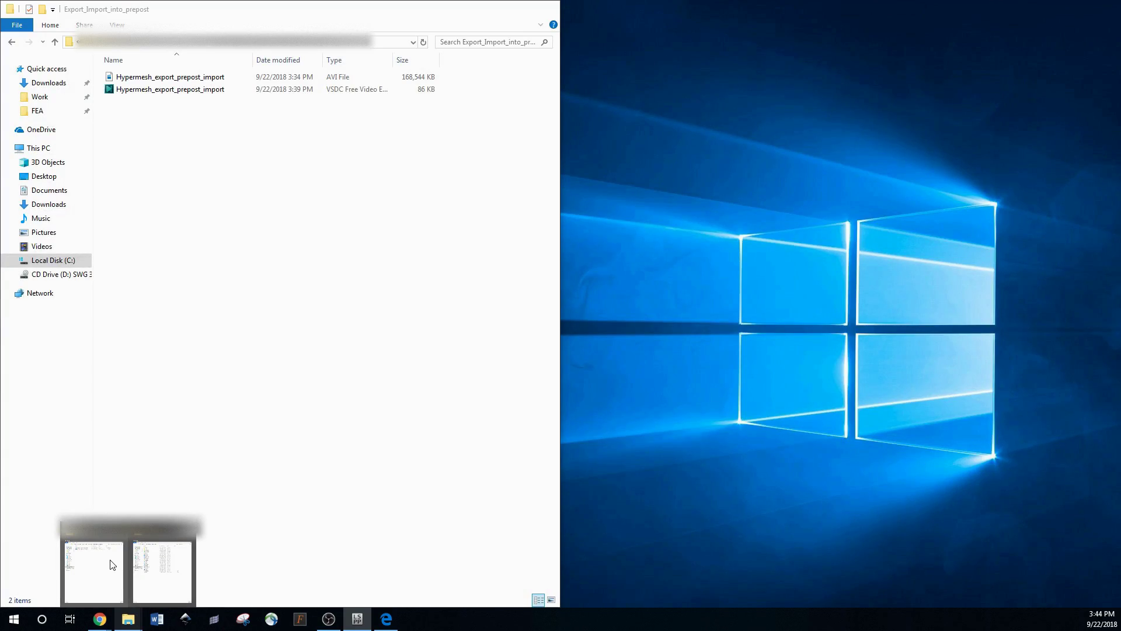
{"action": "left_click", "coordinate": [164, 558]}
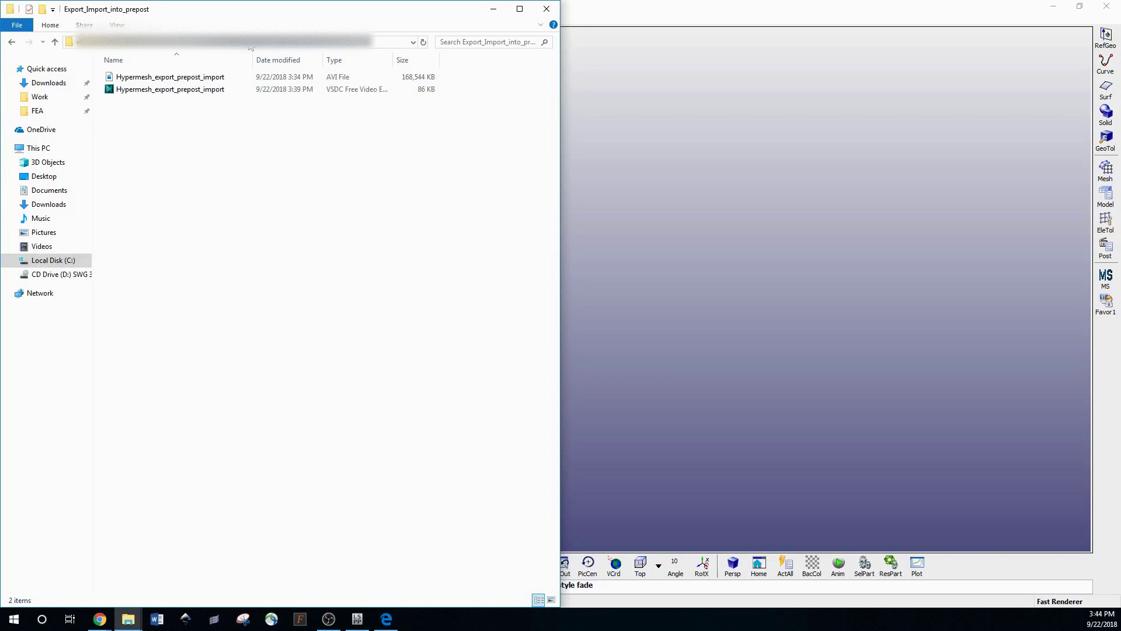
{"action": "key", "text": "alt+Up"}
{"action": "key", "text": "alt+Up"}
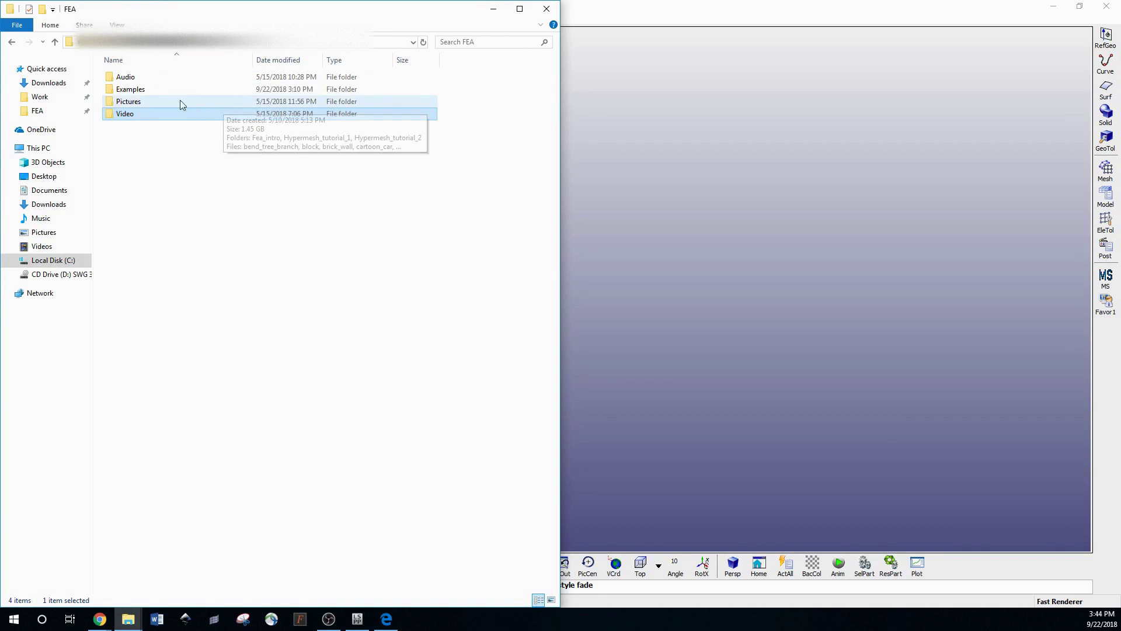
{"action": "double_click", "coordinate": [137, 90]}
{"action": "left_click_drag", "start_coordinate": [130, 77], "coordinate": [777, 210]}
{"action": "left_click", "coordinate": [714, 32]}
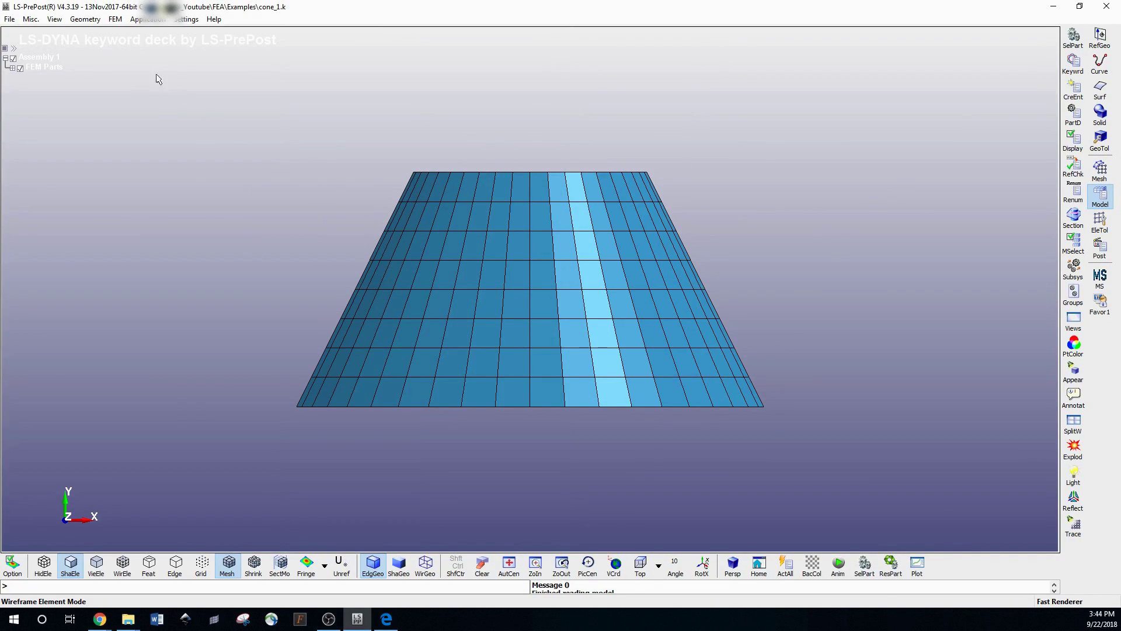
- Set the environment background color to white in the configuration settings
{"action": "left_click", "coordinate": [185, 19]}
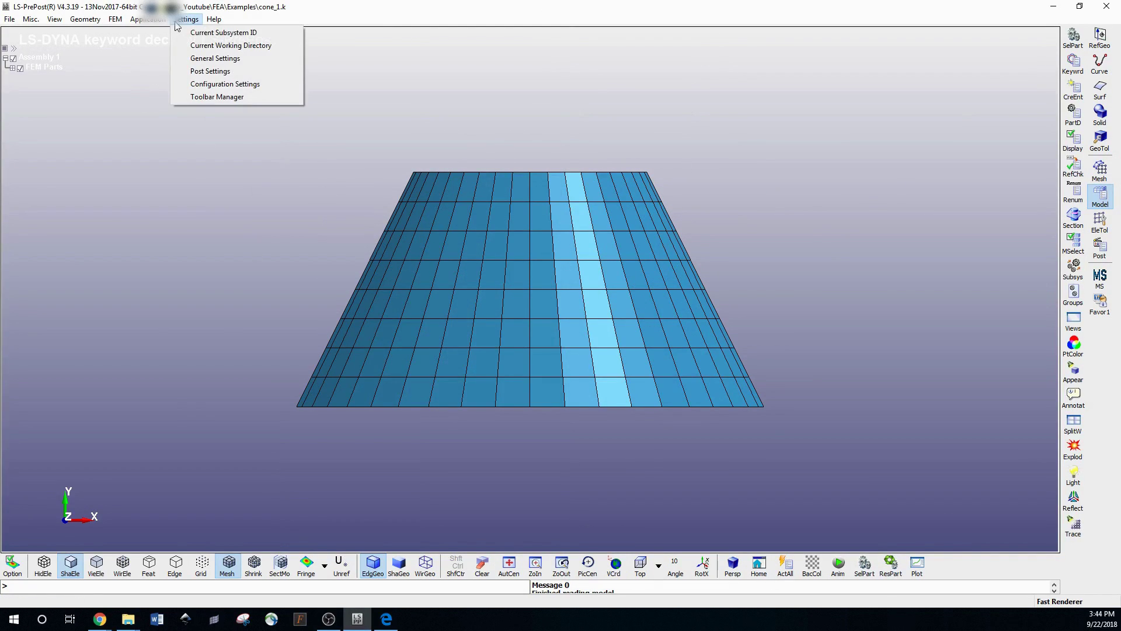
{"action": "left_click", "coordinate": [222, 84]}
{"action": "left_click", "coordinate": [518, 244]}
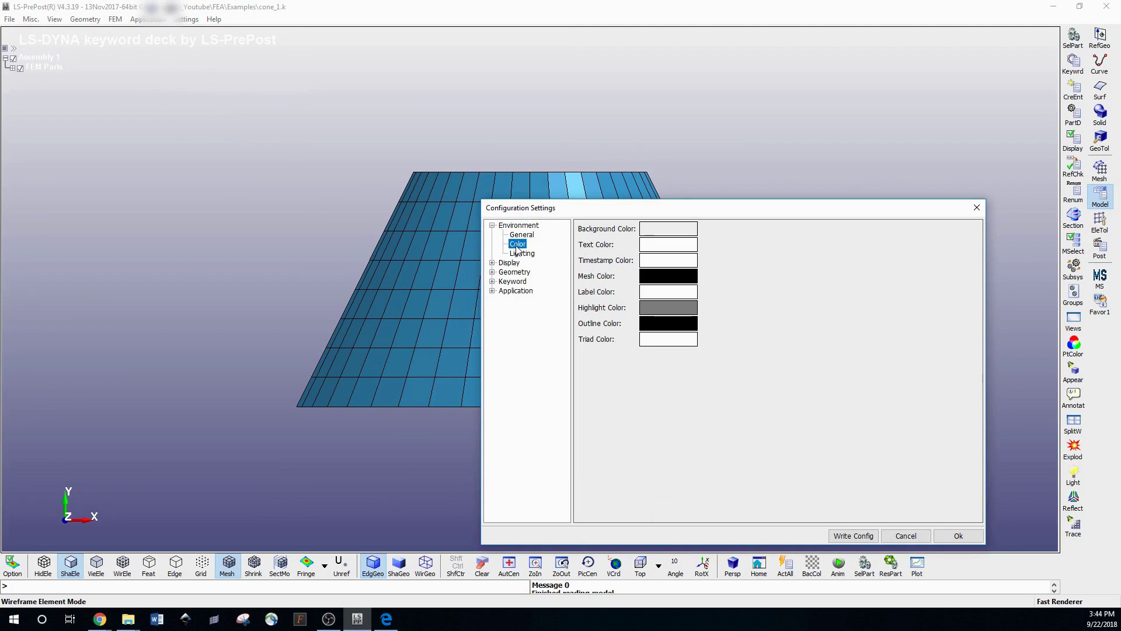
{"action": "left_click", "coordinate": [651, 233]}
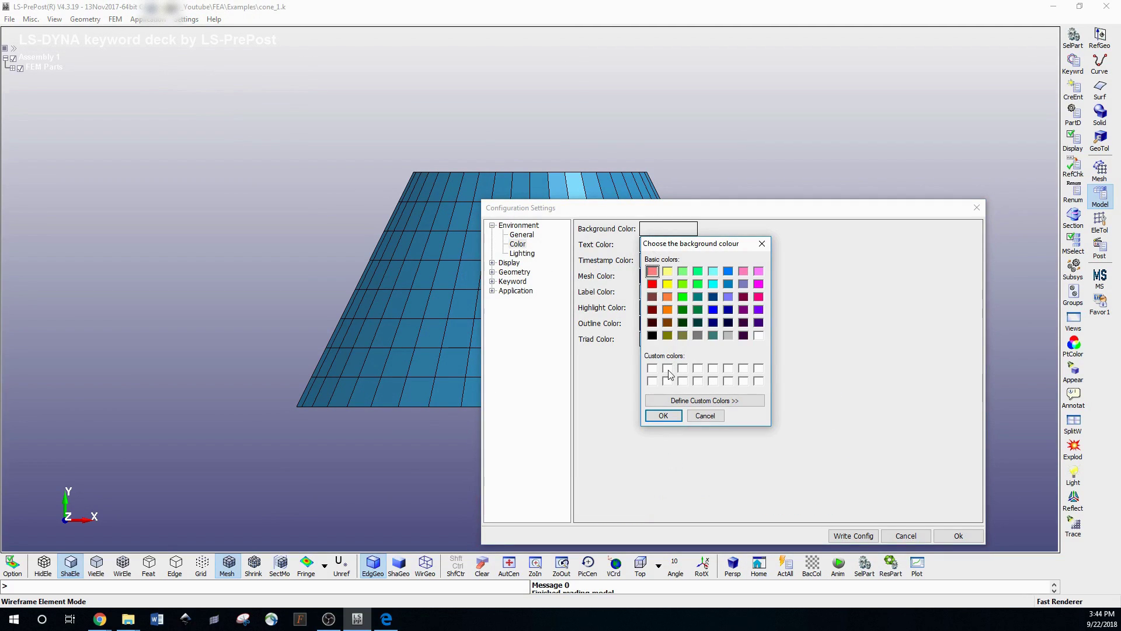
{"action": "left_click", "coordinate": [759, 335]}
{"action": "left_click", "coordinate": [665, 416]}
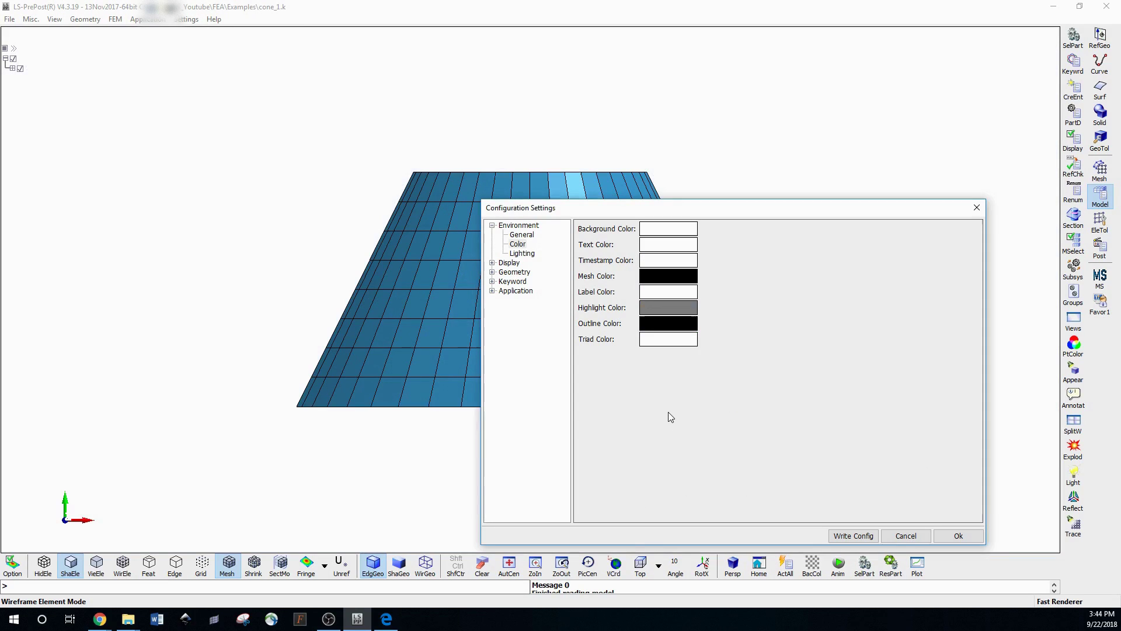
- Set the text color and the timestamp color to black
{"action": "left_click", "coordinate": [653, 248]}
{"action": "left_click", "coordinate": [653, 351]}
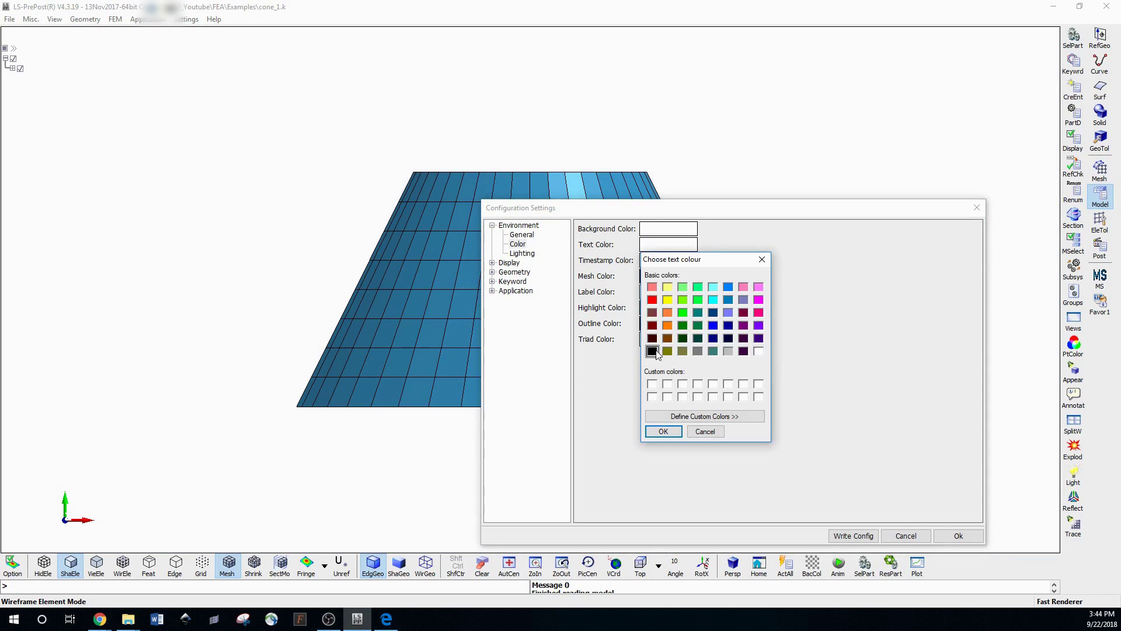
{"action": "left_click", "coordinate": [663, 431]}
{"action": "left_click", "coordinate": [654, 261]}
{"action": "left_click", "coordinate": [653, 368]}
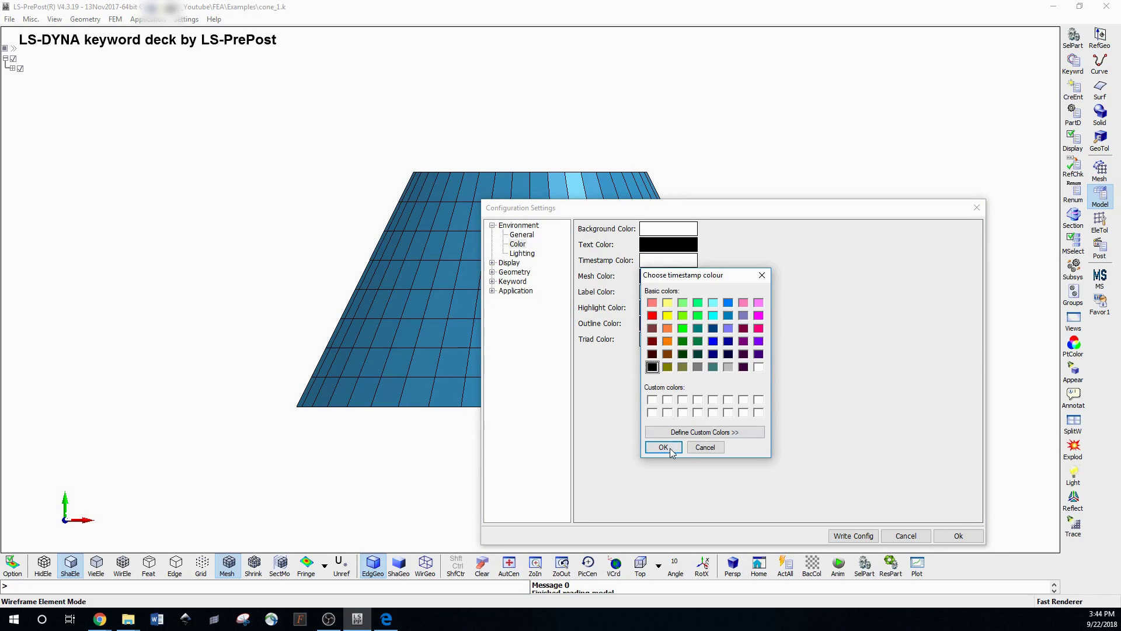
{"action": "left_click", "coordinate": [663, 447]}
- Set the label color and the triad color to black and accept the configuration settings
{"action": "left_click", "coordinate": [659, 295]}
{"action": "left_click", "coordinate": [652, 399]}
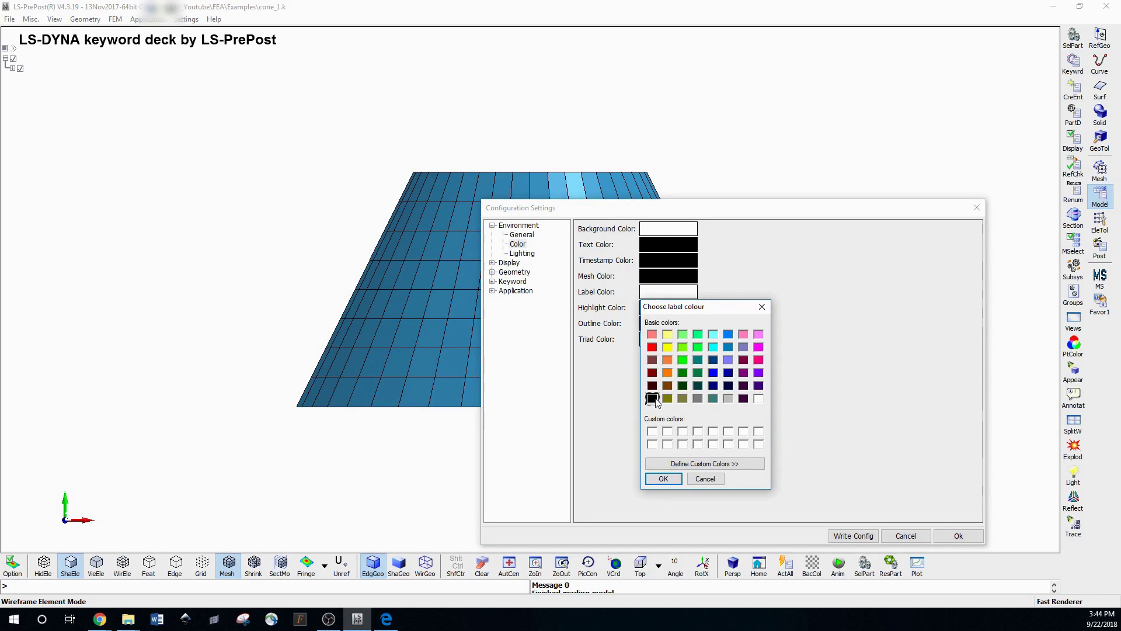
{"action": "left_click", "coordinate": [662, 478]}
{"action": "left_click", "coordinate": [659, 342]}
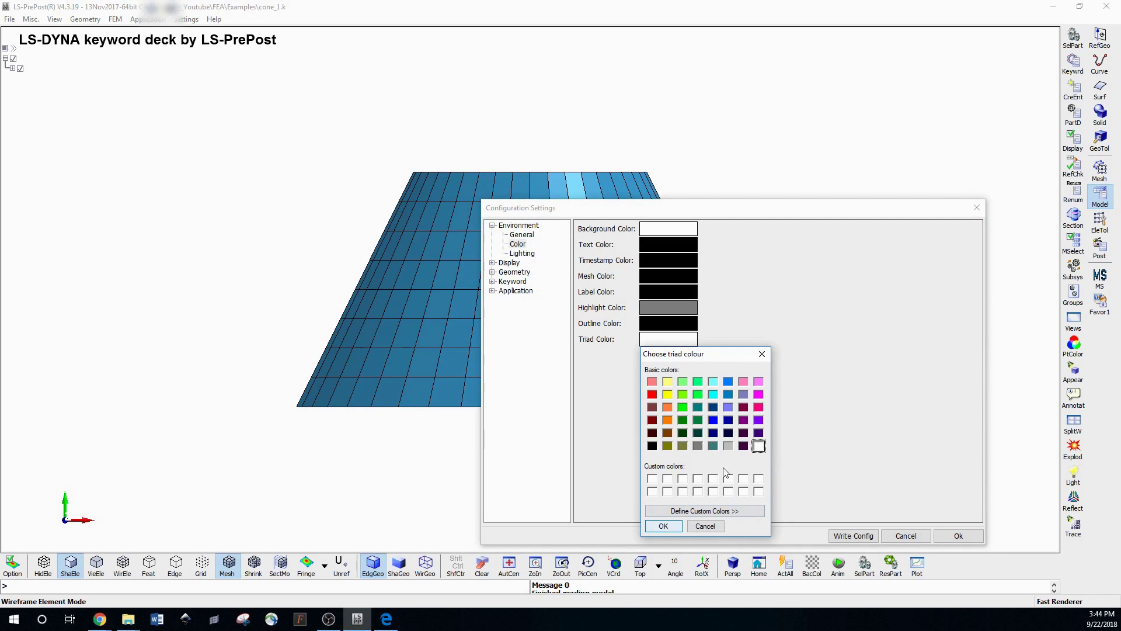
{"action": "left_click", "coordinate": [652, 446]}
{"action": "left_click", "coordinate": [663, 525]}
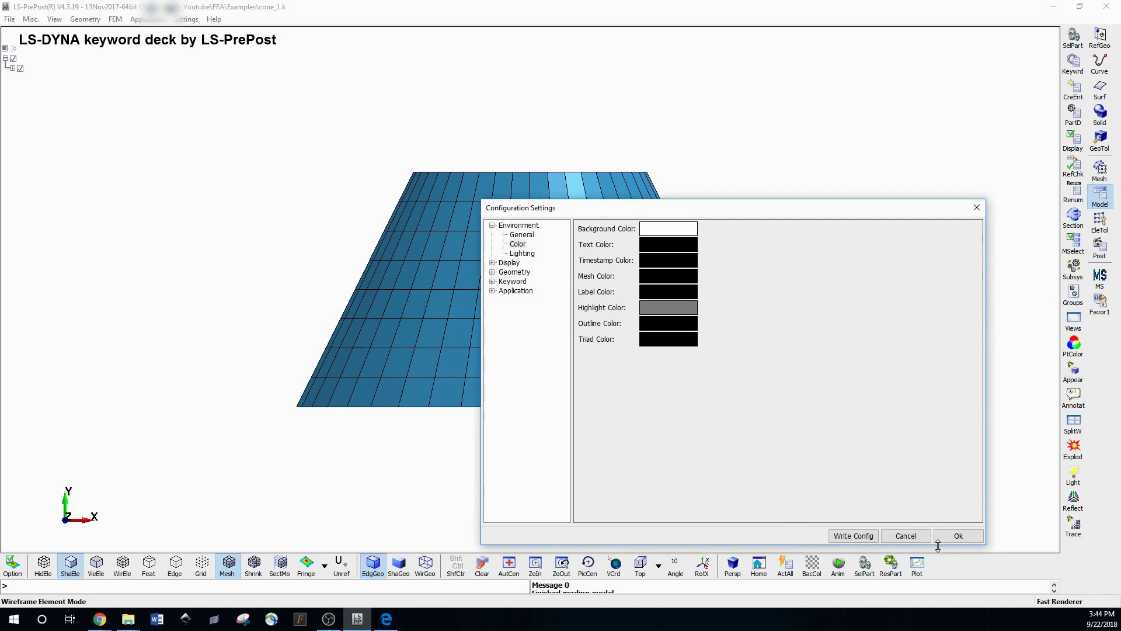
{"action": "left_click", "coordinate": [958, 536]}
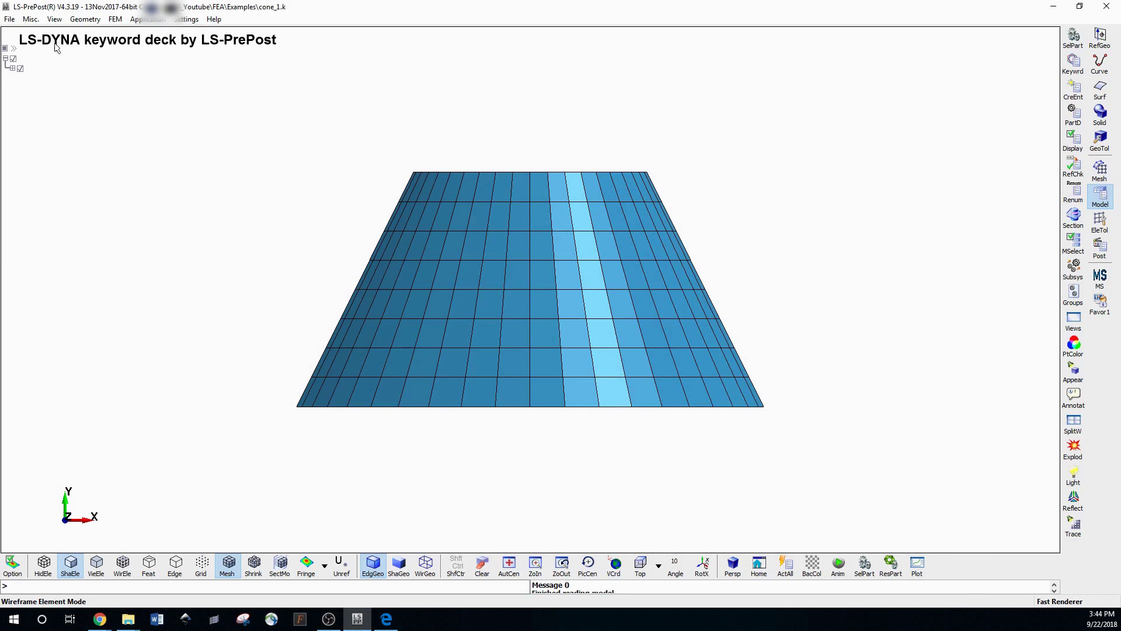
- Set the feature tree color to black in the general geometry configuration and accept the settings
{"action": "left_click", "coordinate": [186, 20]}
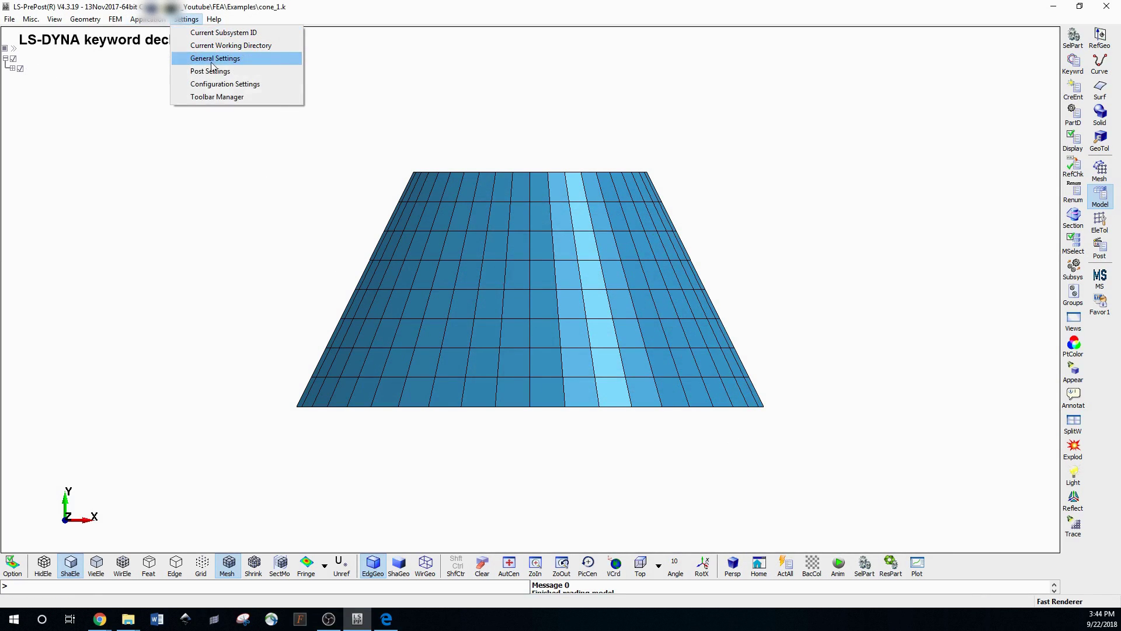
{"action": "left_click", "coordinate": [233, 83]}
{"action": "left_click", "coordinate": [492, 272]}
{"action": "left_click", "coordinate": [518, 300]}
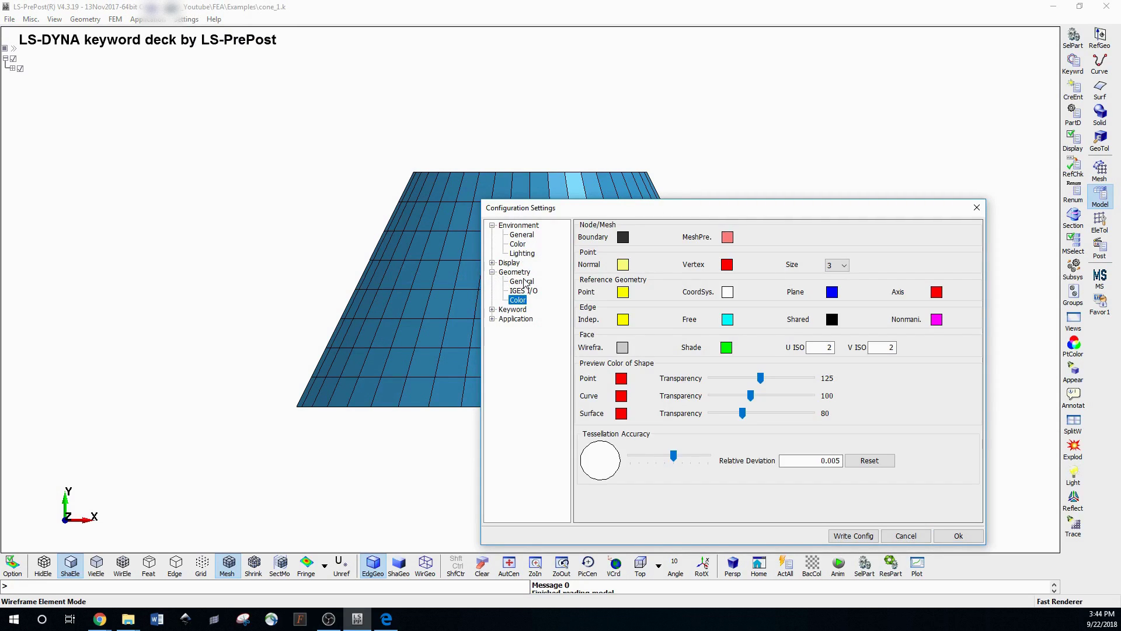
{"action": "left_click", "coordinate": [521, 281]}
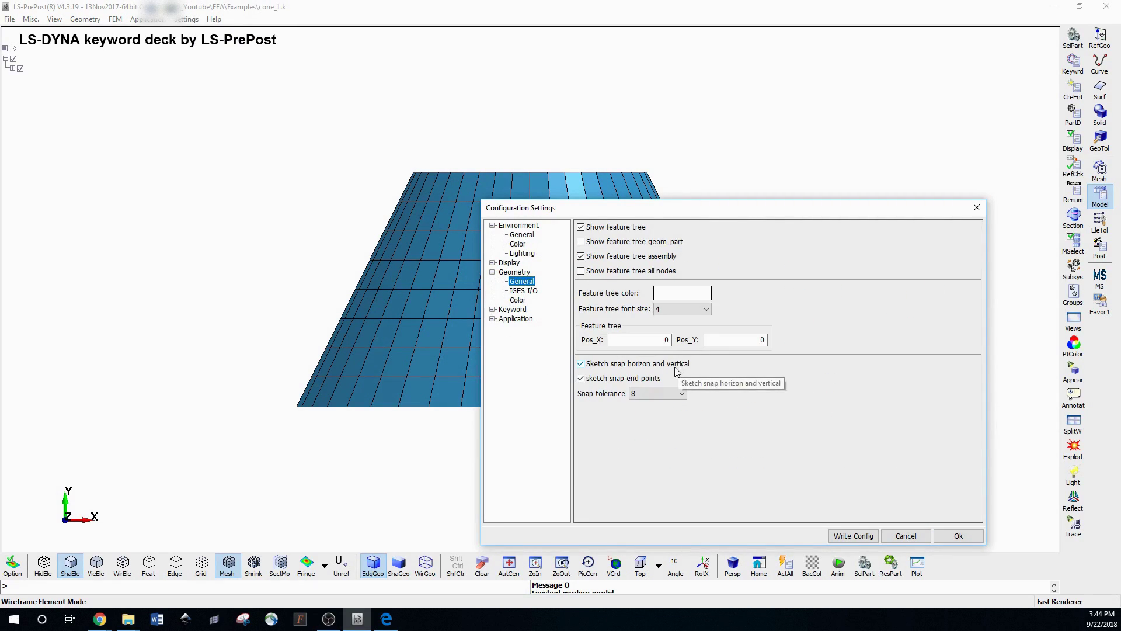
{"action": "left_click", "coordinate": [665, 294]}
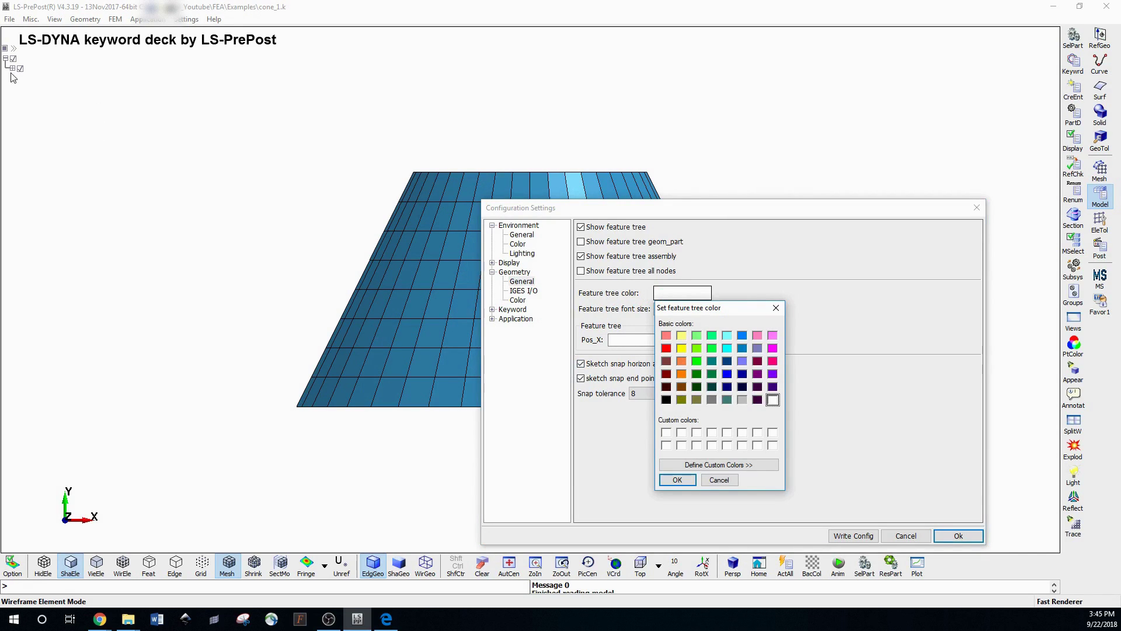
{"action": "left_click", "coordinate": [666, 399]}
{"action": "left_click", "coordinate": [677, 479]}
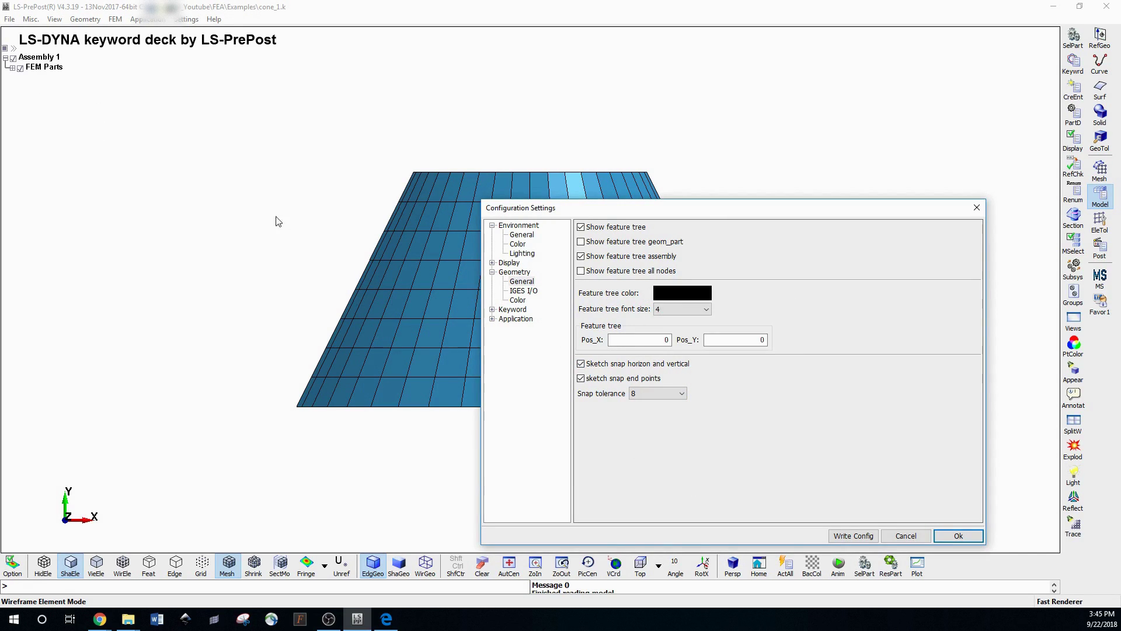
{"action": "left_click", "coordinate": [956, 536]}
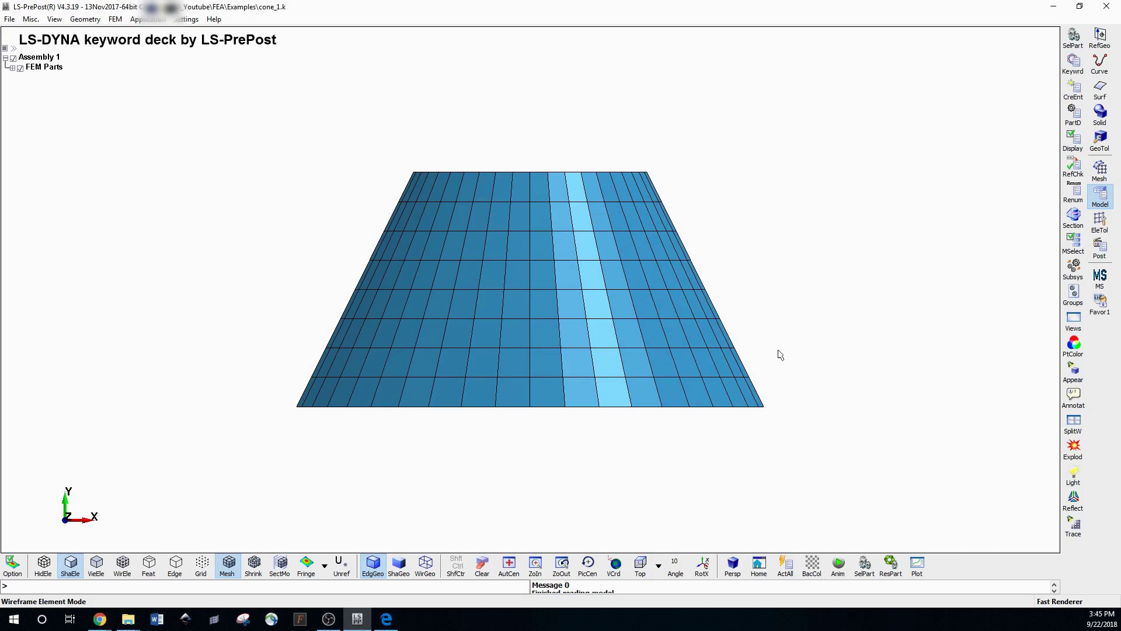
{"action": "mouse_move", "coordinate": [709, 368]}
{"action": "left_mouse_down", "text": "shift"}
{"action": "mouse_move", "coordinate": [721, 366]}
{"action": "mouse_move", "coordinate": [658, 318]}
{"action": "mouse_move", "coordinate": [388, 237]}
{"action": "mouse_move", "coordinate": [465, 316]}
{"action": "mouse_move", "coordinate": [602, 244]}
{"action": "mouse_move", "coordinate": [603, 281]}
{"action": "left_mouse_up", "text": "shift"}
{"action": "scroll", "coordinate": [418, 275], "scroll_direction": "down", "scroll_amount": 2}
{"action": "scroll", "coordinate": [420, 228], "scroll_direction": "up", "scroll_amount": 1}
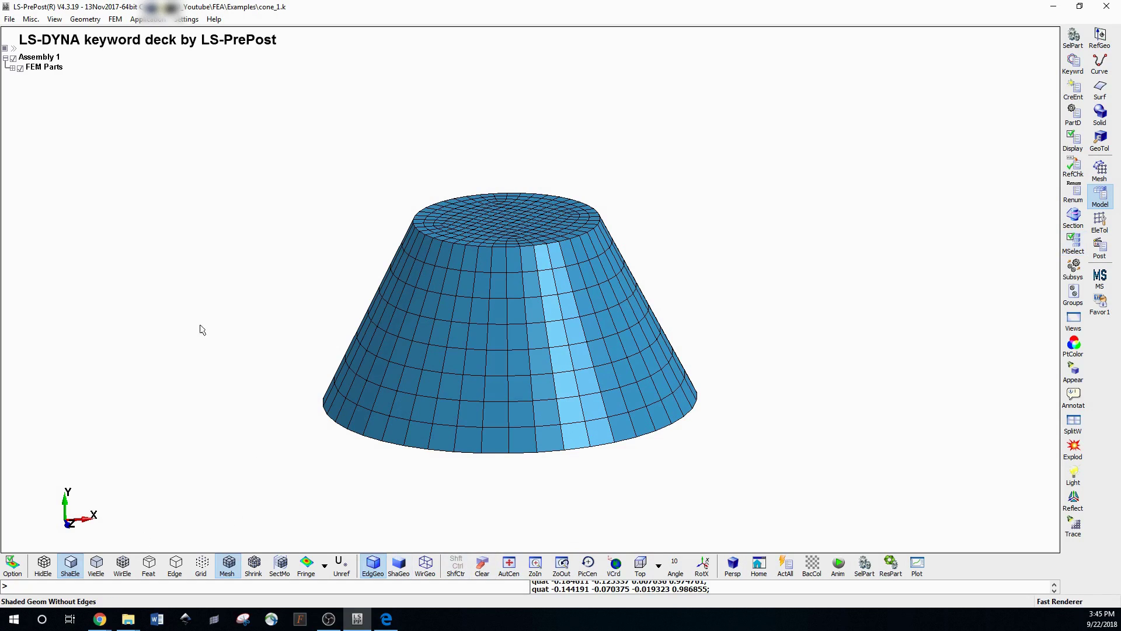
{"action": "left_click", "coordinate": [10, 19]}
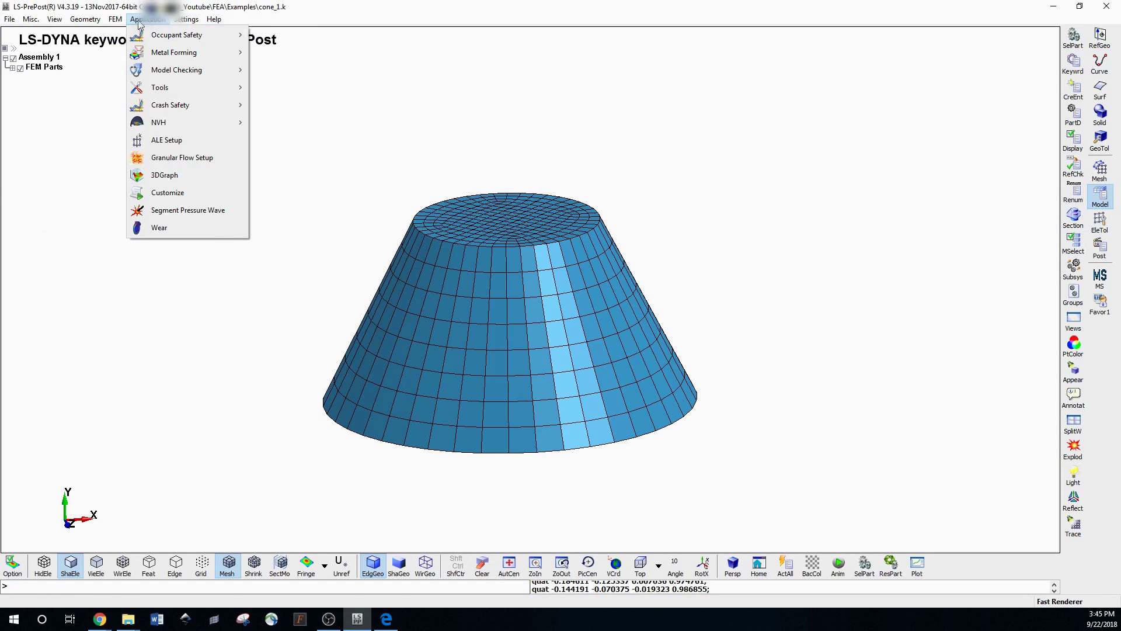
{"action": "mouse_move", "coordinate": [54, 19]}
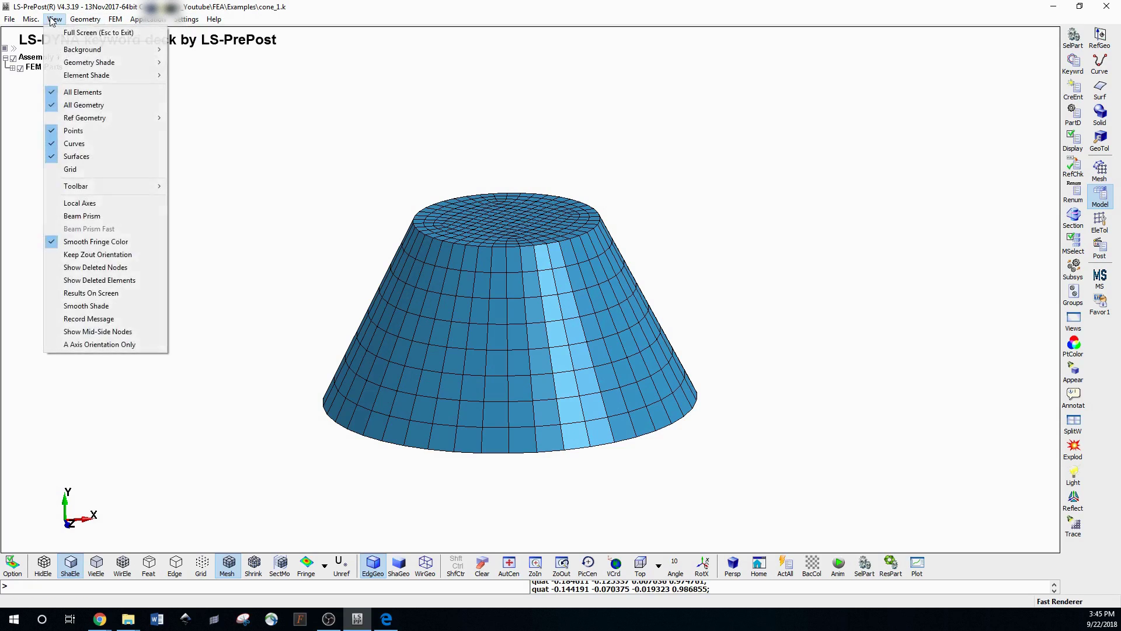
{"action": "mouse_move", "coordinate": [12, 21]}
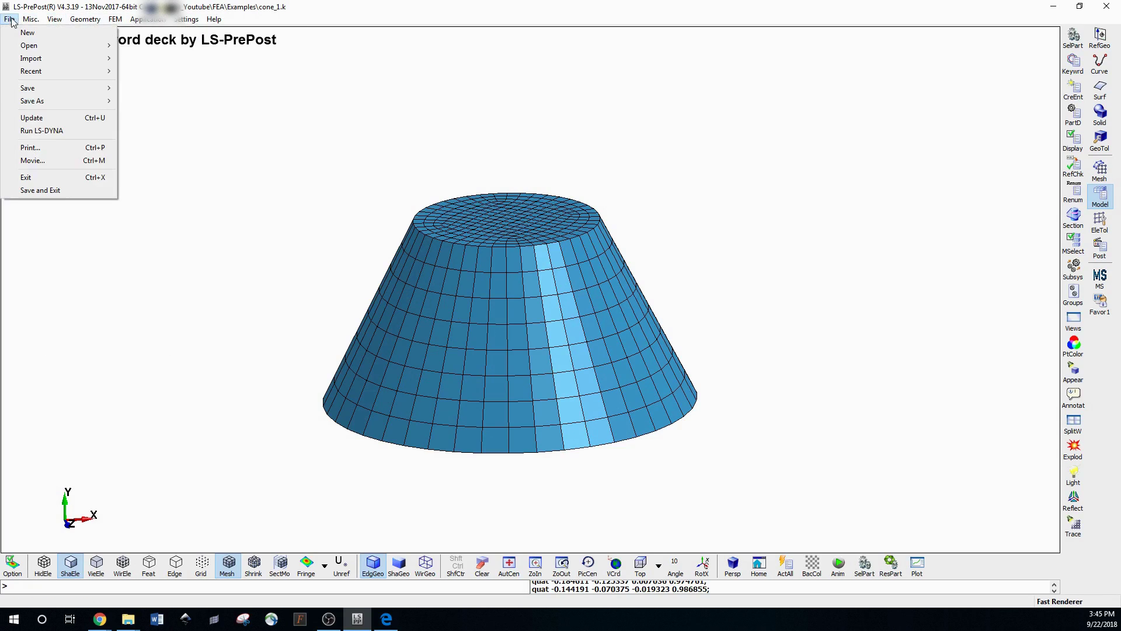
{"action": "left_click", "coordinate": [56, 21]}
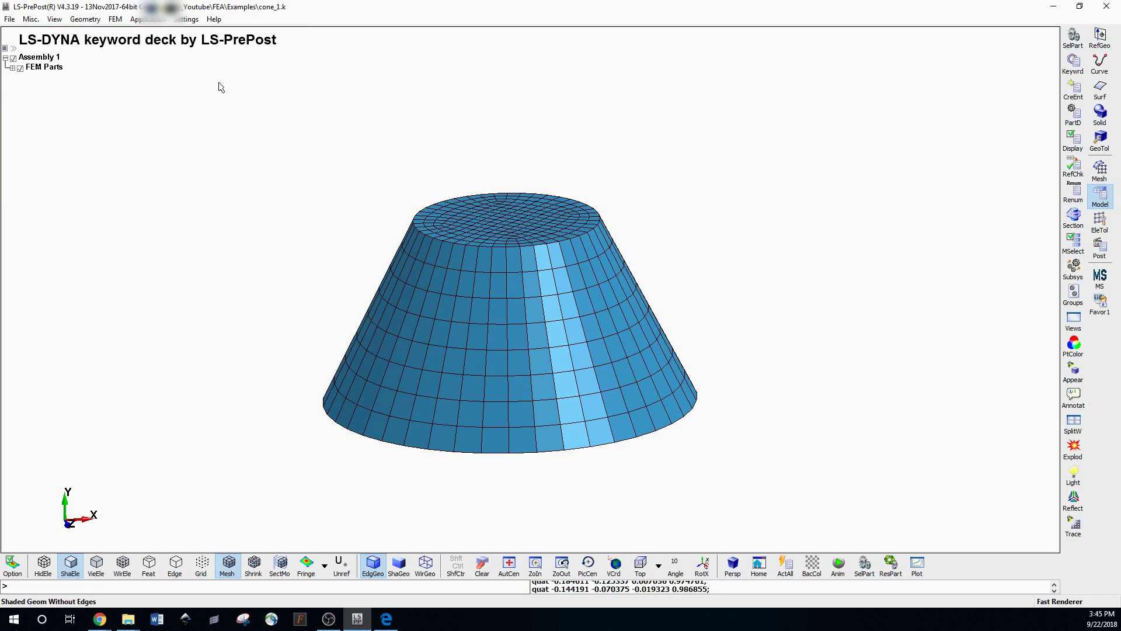
{"action": "left_click", "coordinate": [9, 19]}
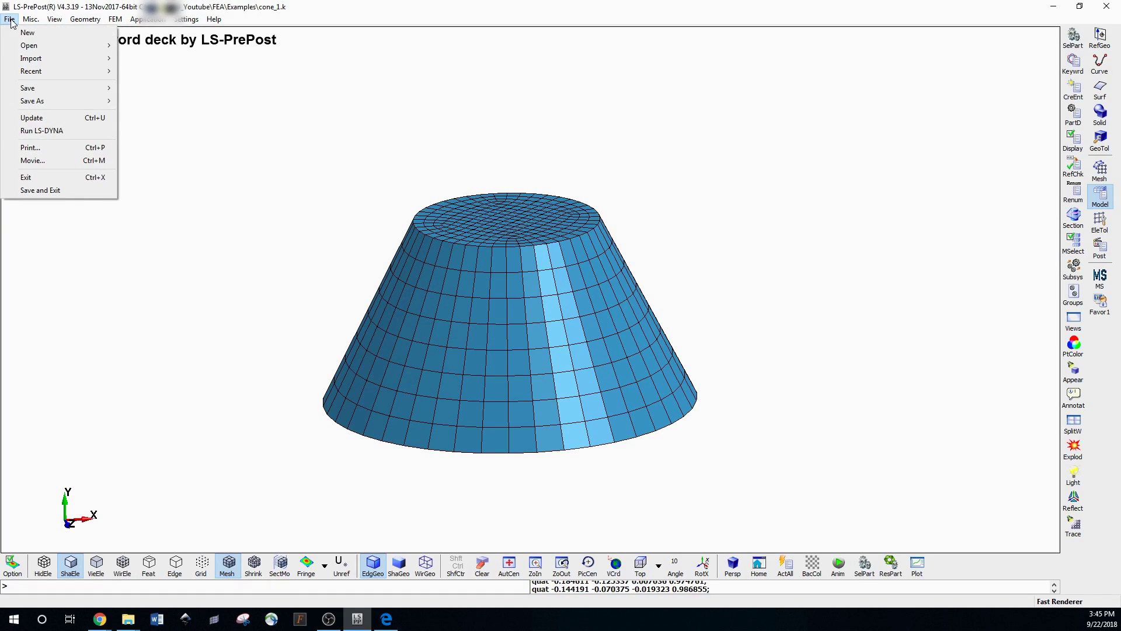
{"action": "mouse_move", "coordinate": [51, 50]}
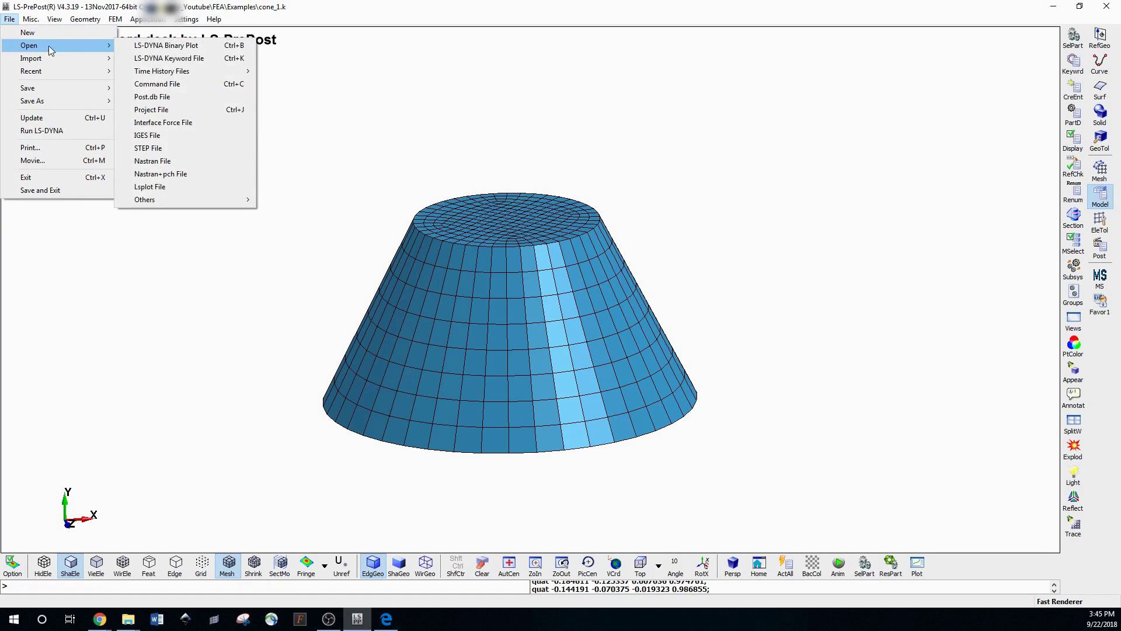
{"action": "left_click", "coordinate": [172, 59]}
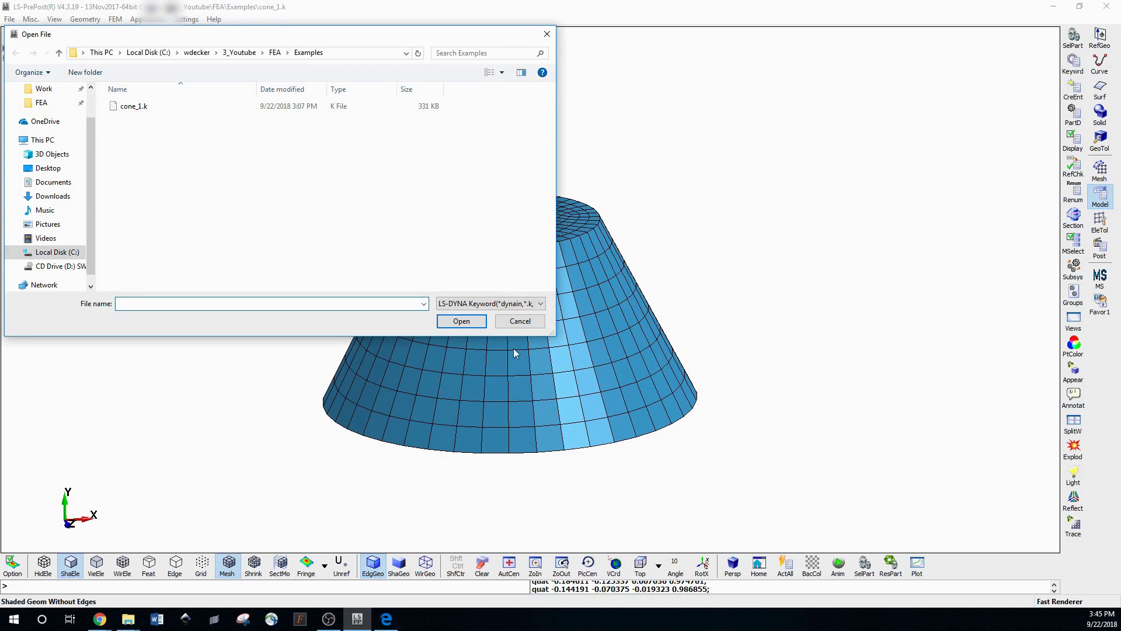
{"action": "left_click", "coordinate": [515, 321]}
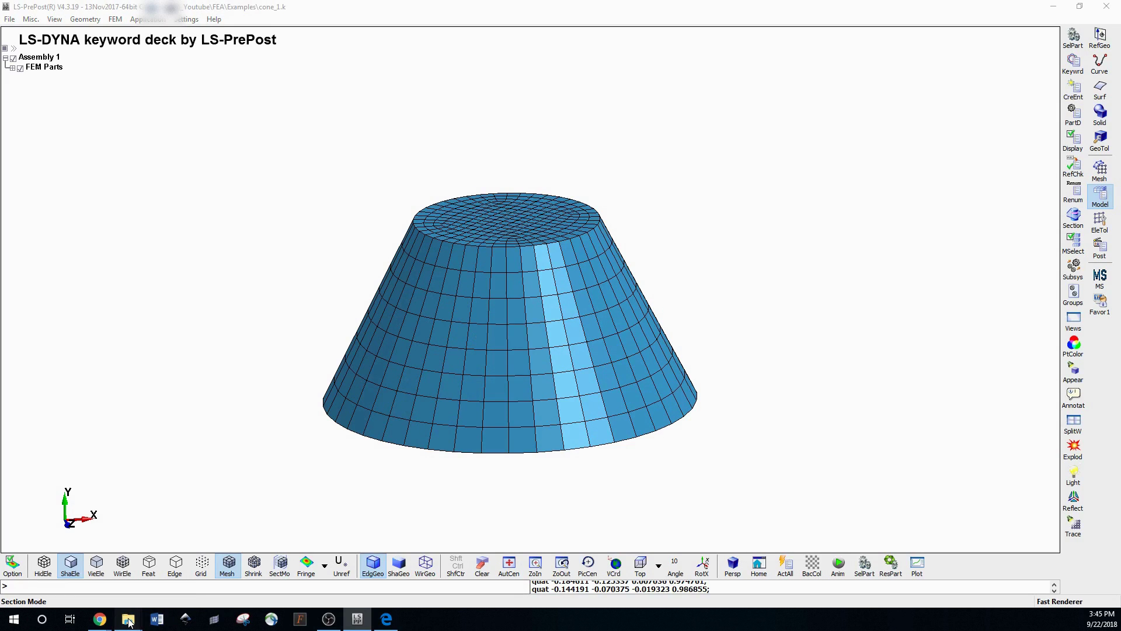
- Switch to File Explorer and load cone_1.k from the Examples folder into the LS-PrePost graphics area
{"action": "mouse_move", "coordinate": [128, 619]}
{"action": "mouse_move", "coordinate": [146, 582]}
{"action": "left_click", "coordinate": [93, 570]}
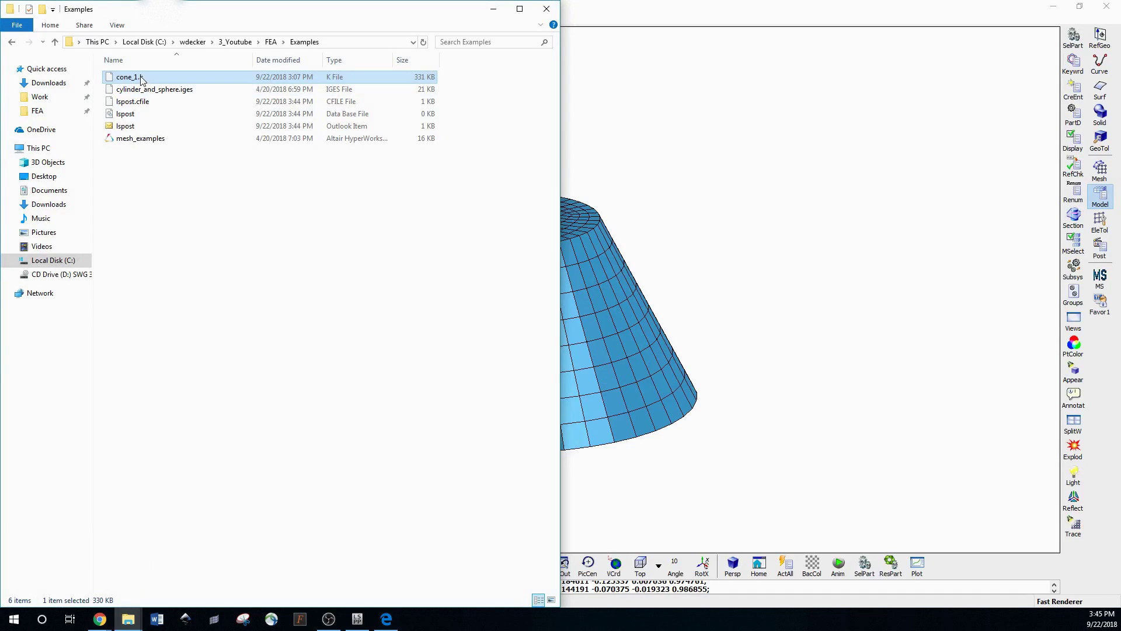
{"action": "left_click_drag", "start_coordinate": [142, 80], "coordinate": [724, 159]}
{"action": "left_click", "coordinate": [571, 74]}
{"action": "left_click_drag", "start_coordinate": [543, 159], "coordinate": [520, 240], "text": "shift"}
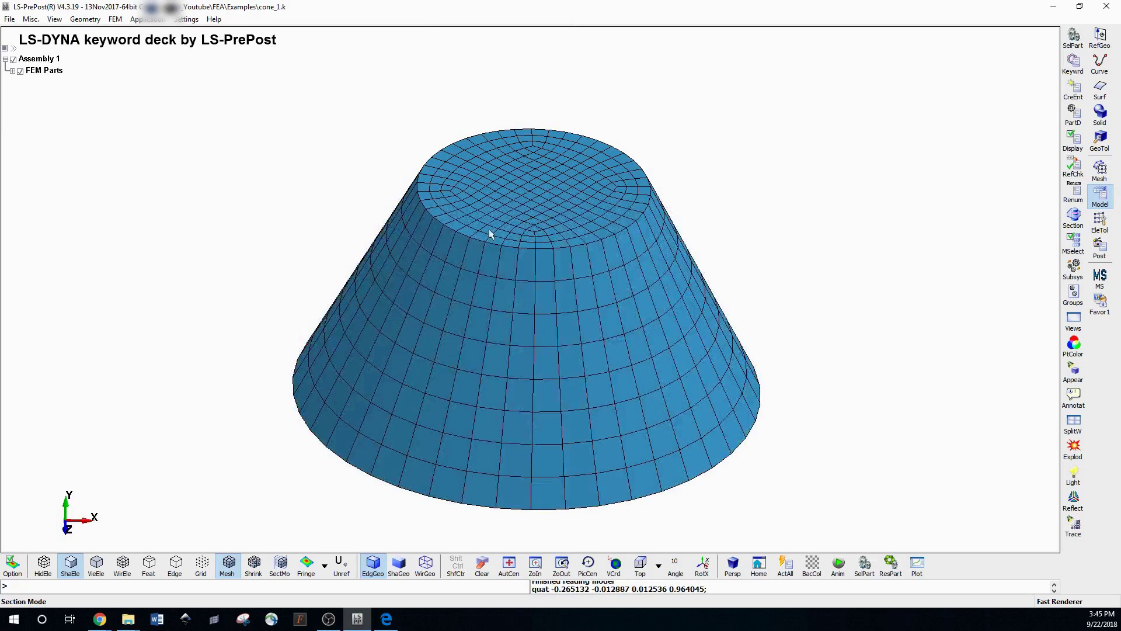
{"action": "left_click", "coordinate": [10, 19]}
{"action": "mouse_move", "coordinate": [26, 61]}
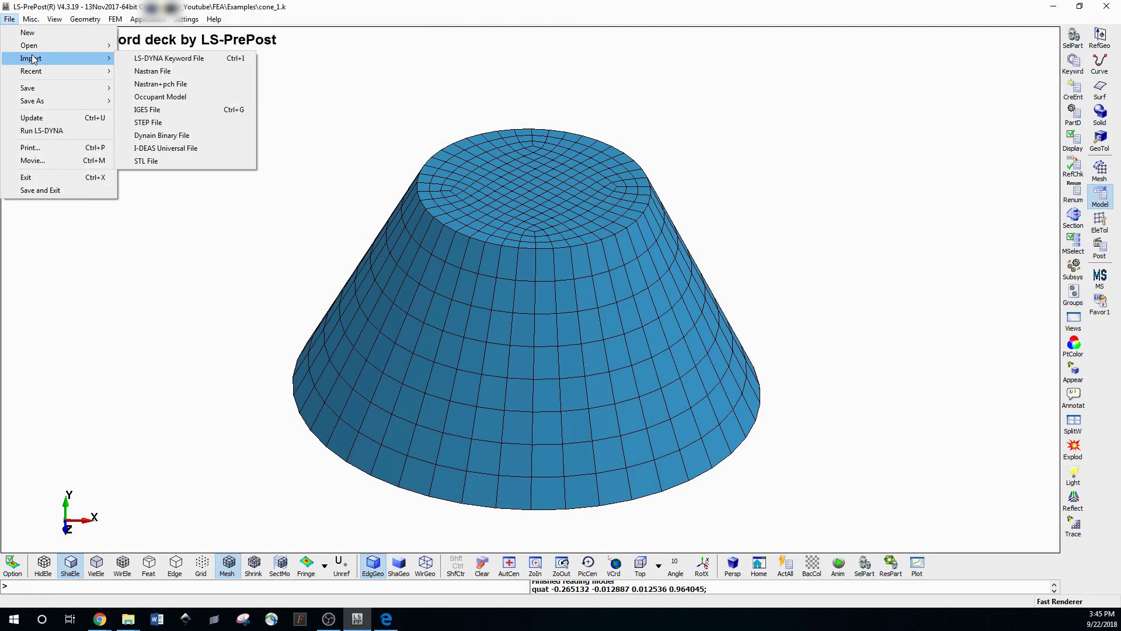
{"action": "left_click", "coordinate": [160, 58]}
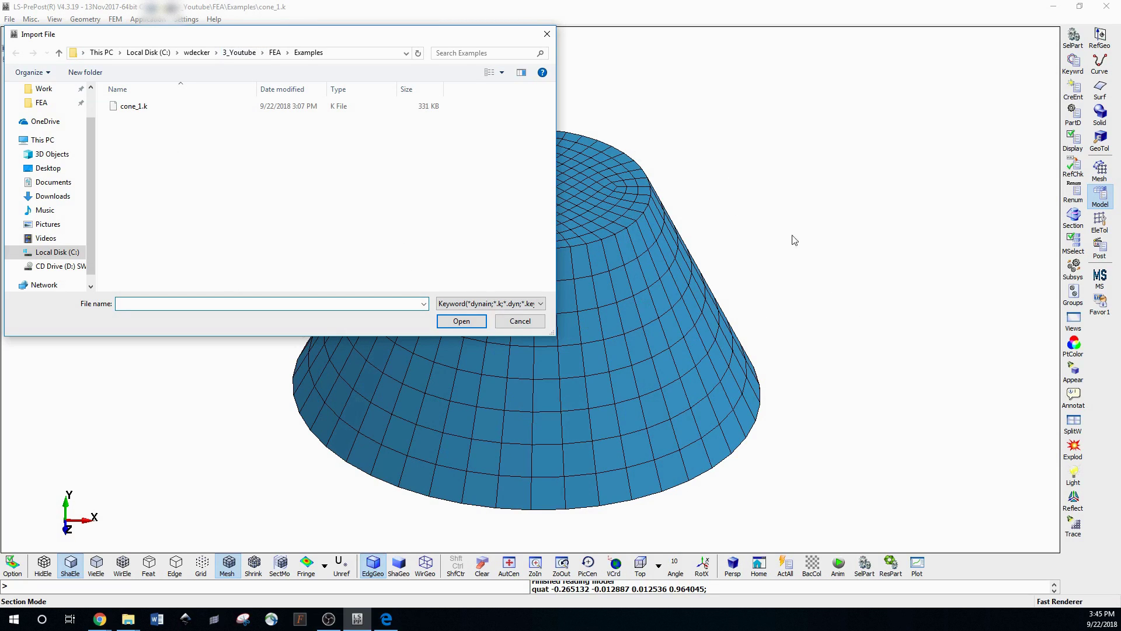
{"action": "key", "text": "Escape"}
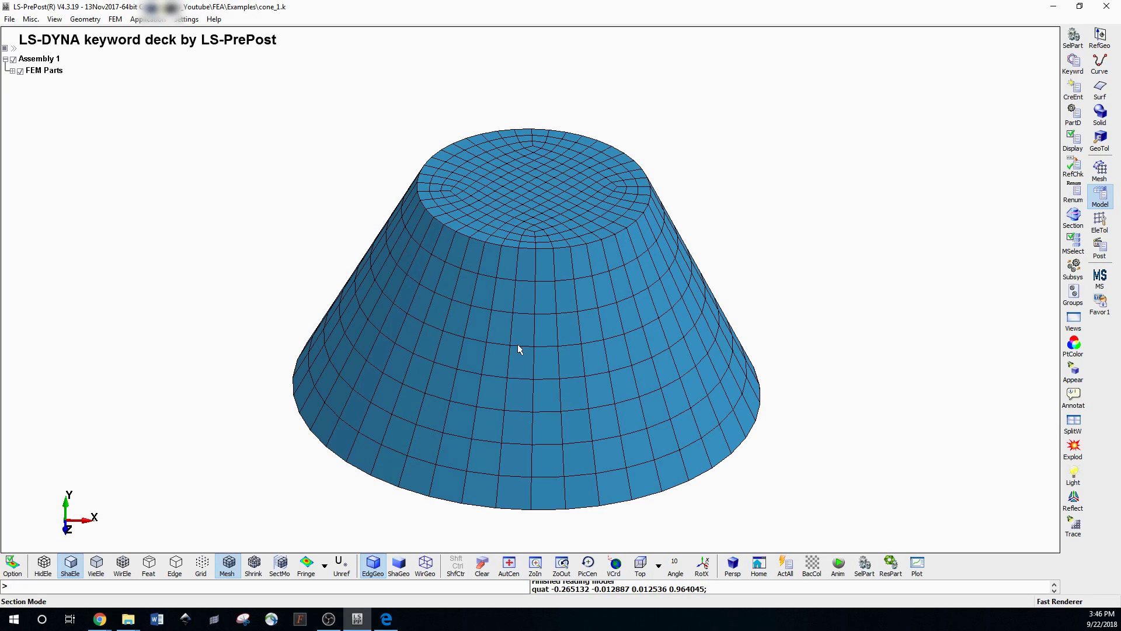
{"action": "scroll", "coordinate": [586, 320], "scroll_direction": "down", "scroll_amount": 3}
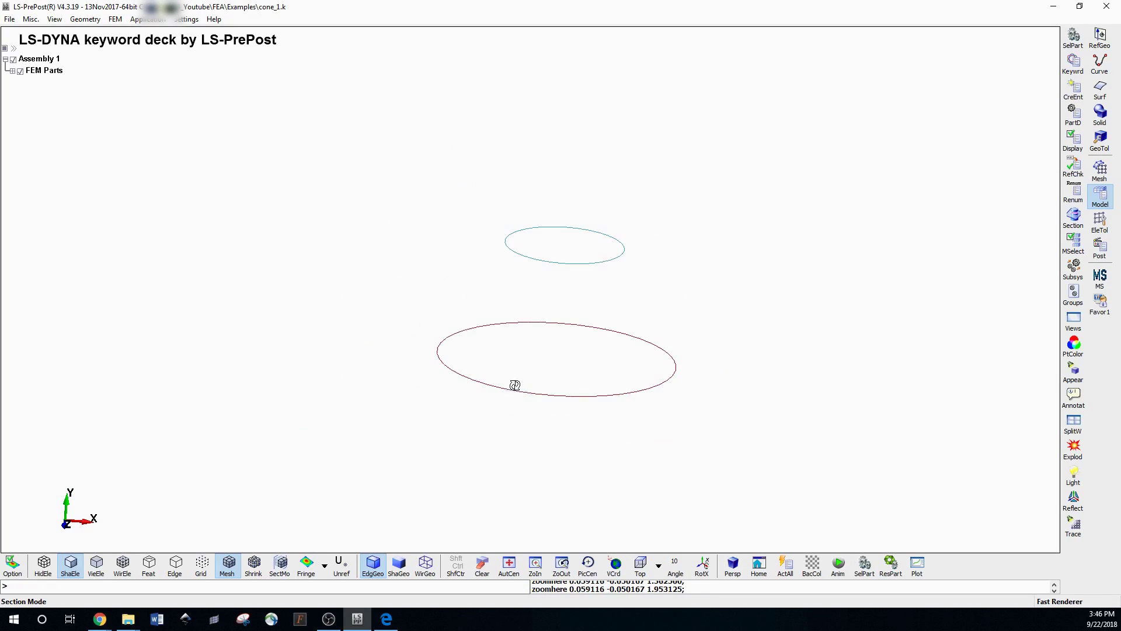
{"action": "scroll", "coordinate": [596, 359], "scroll_direction": "up", "scroll_amount": 2}
{"action": "left_click", "coordinate": [9, 19]}
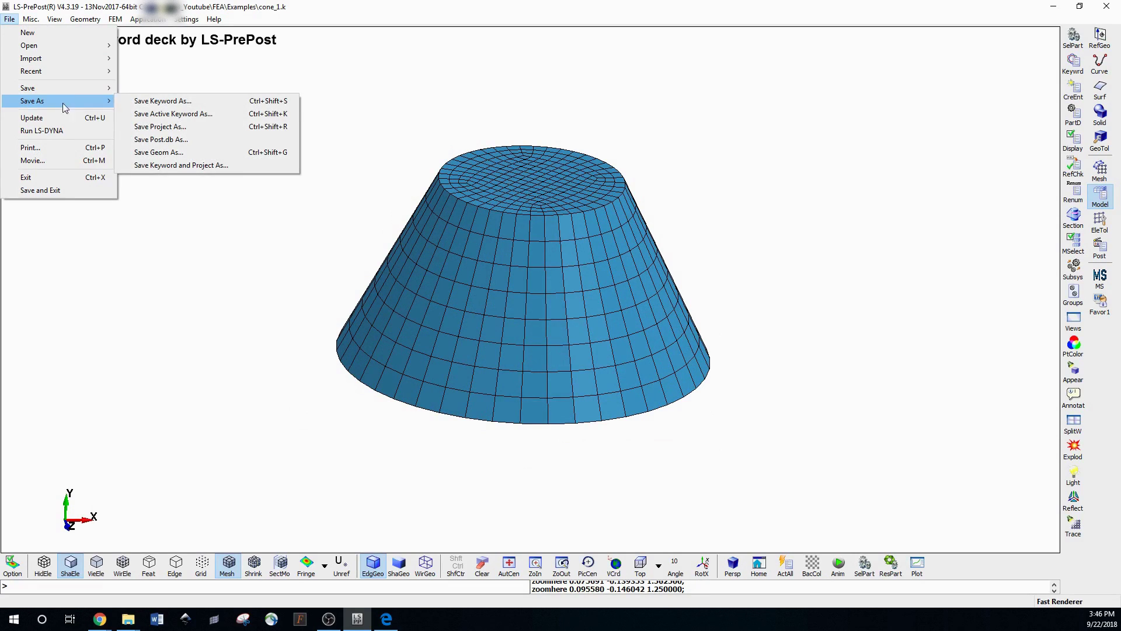
{"action": "mouse_move", "coordinate": [61, 100]}
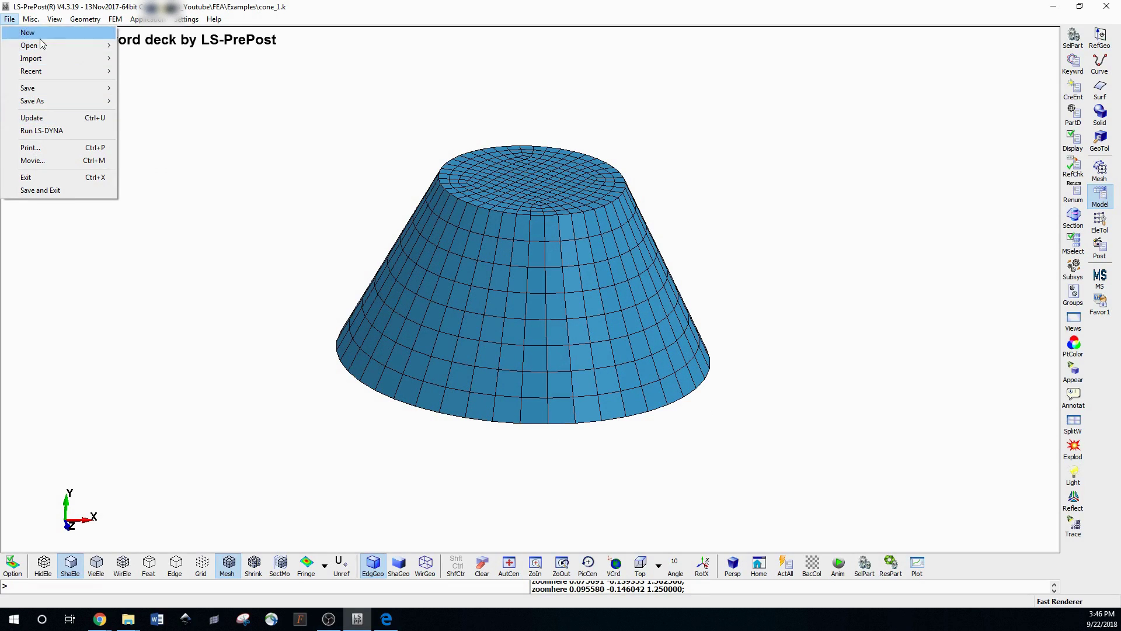
{"action": "left_click", "coordinate": [10, 21]}
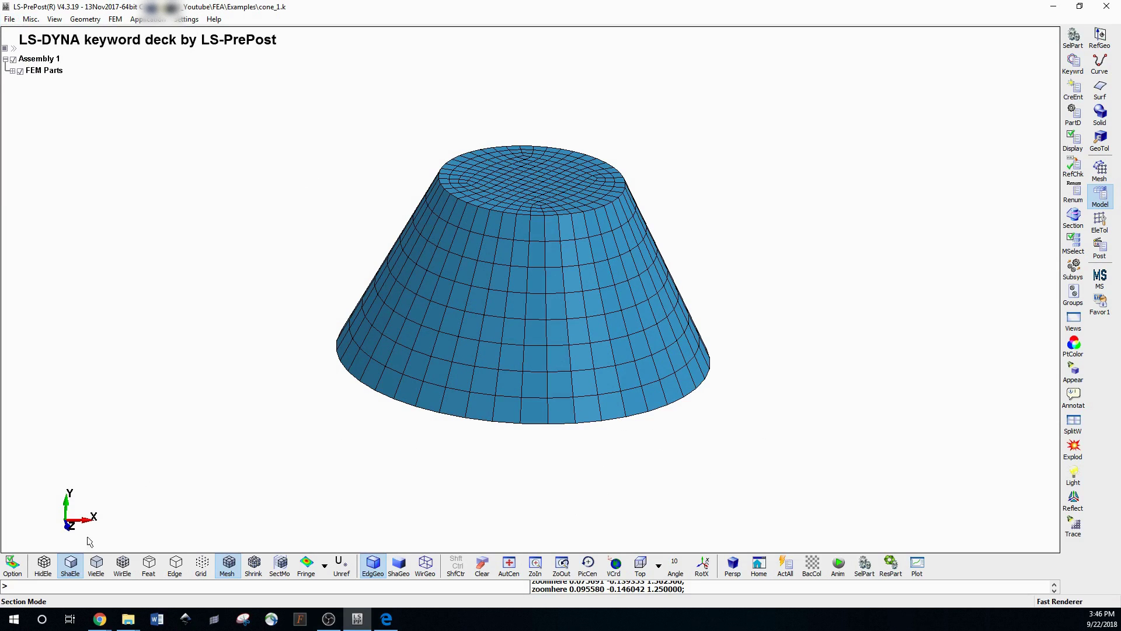
- Compare the cone in the hidden, wireframe and view element modes, returning it to shaded element mode
{"action": "left_click", "coordinate": [150, 564]}
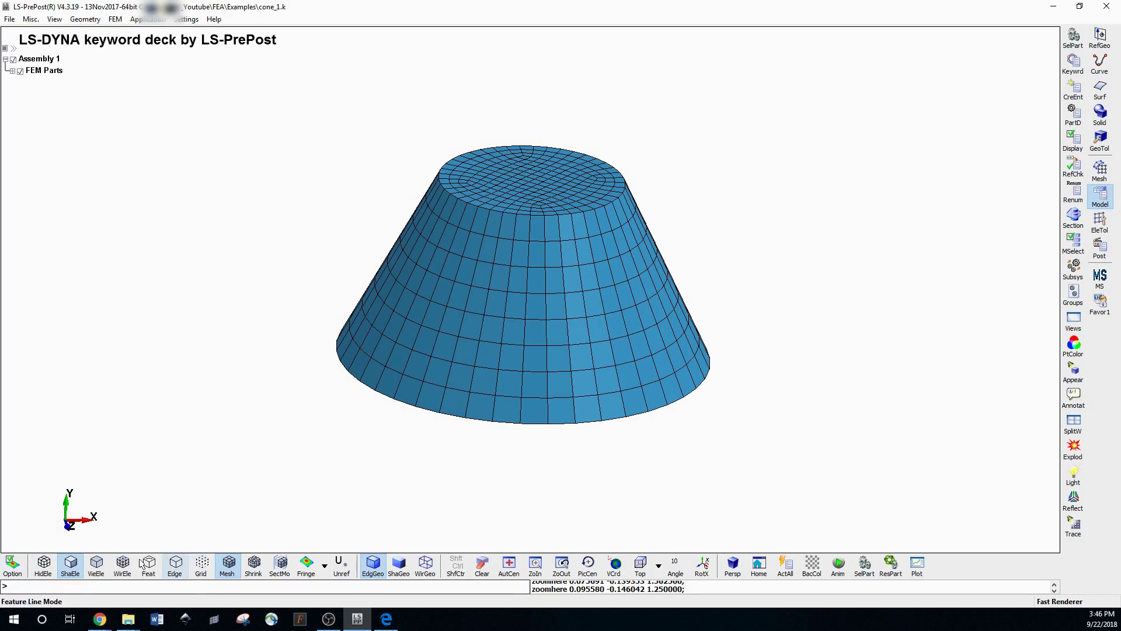
{"action": "left_click", "coordinate": [44, 566]}
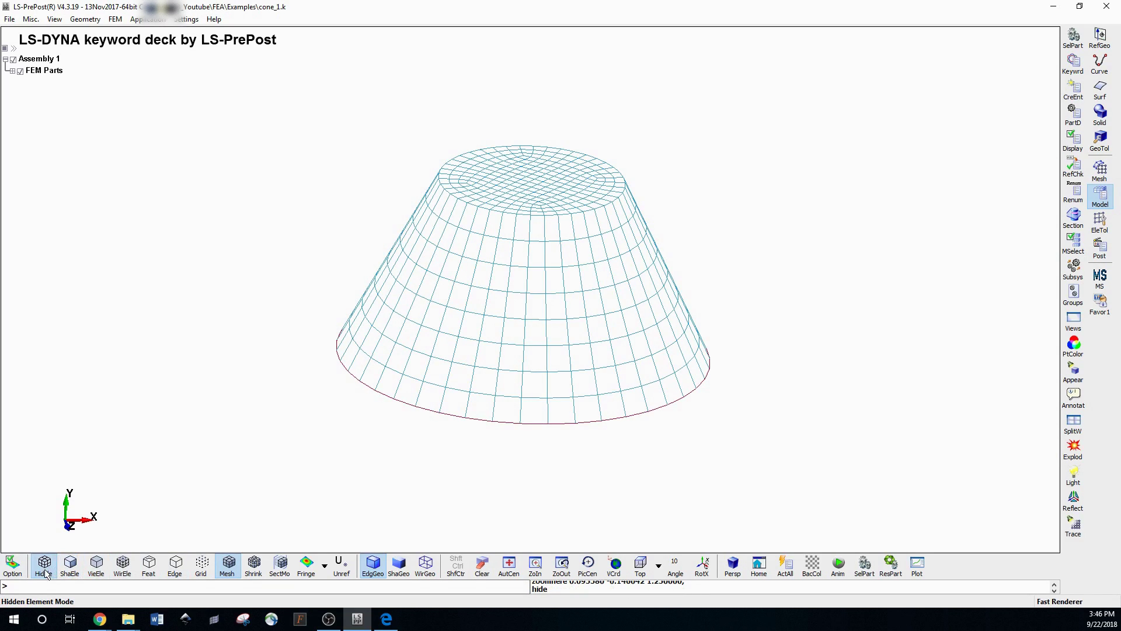
{"action": "left_click", "coordinate": [70, 566]}
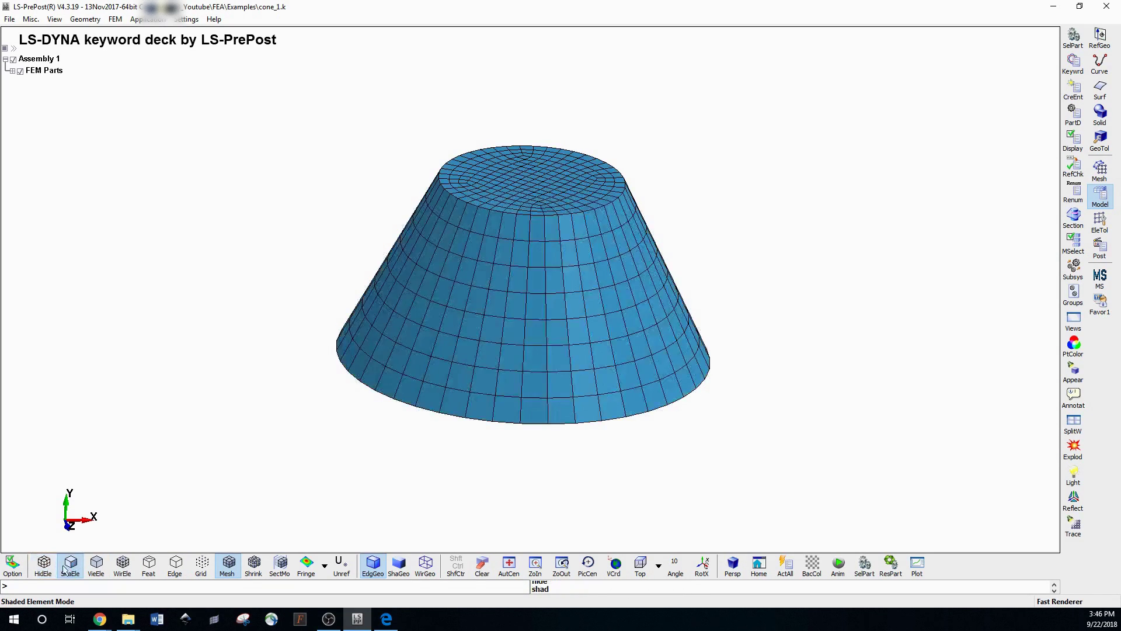
{"action": "left_click", "coordinate": [122, 566]}
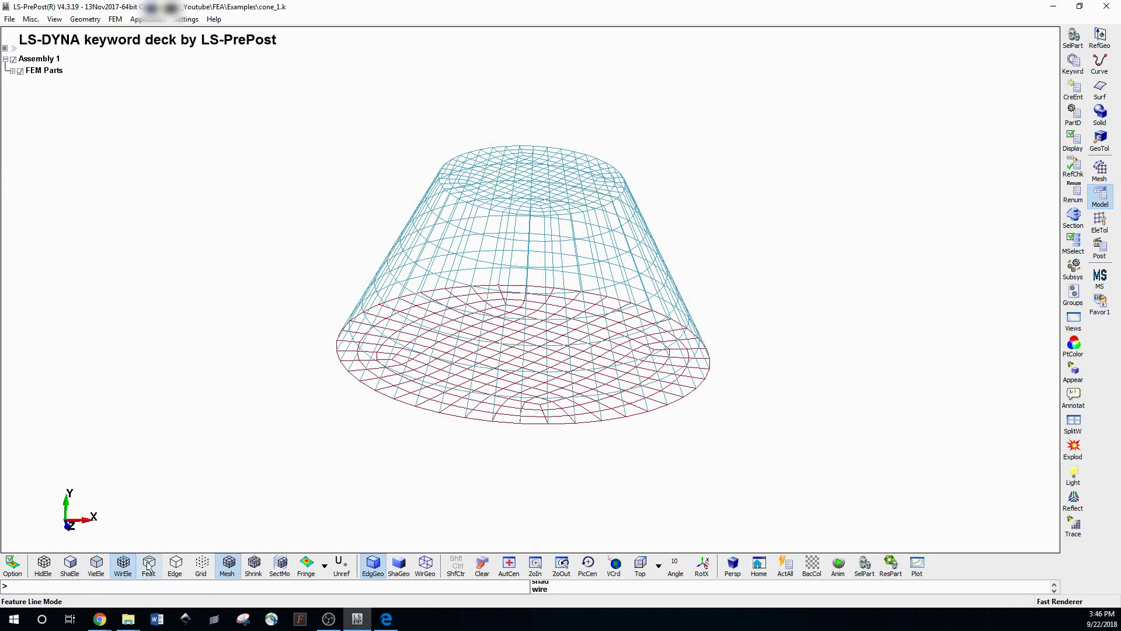
{"action": "left_click", "coordinate": [71, 566]}
{"action": "left_click", "coordinate": [87, 574]}
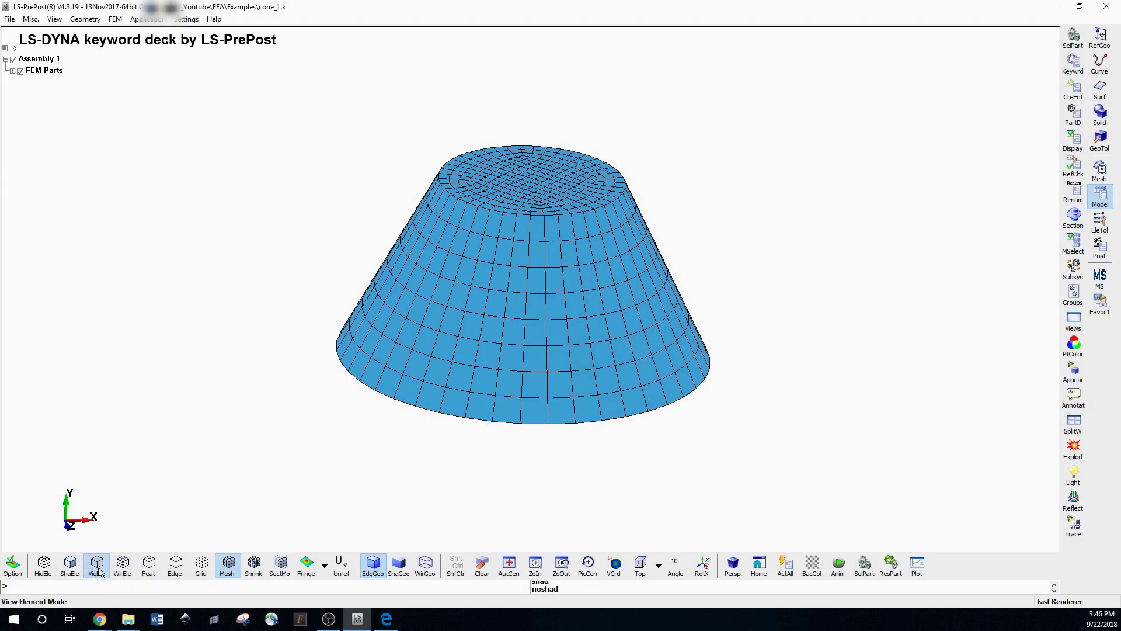
{"action": "left_click", "coordinate": [75, 575]}
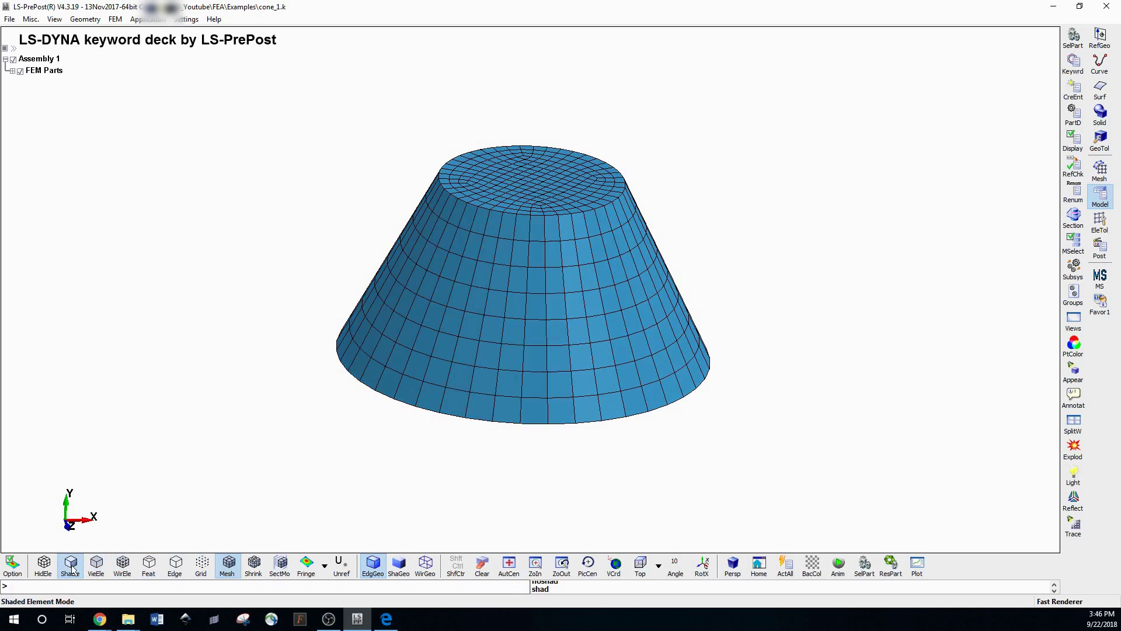
- View the cone in edge line and feature line modes, and restore shaded element mode
{"action": "left_click", "coordinate": [176, 574]}
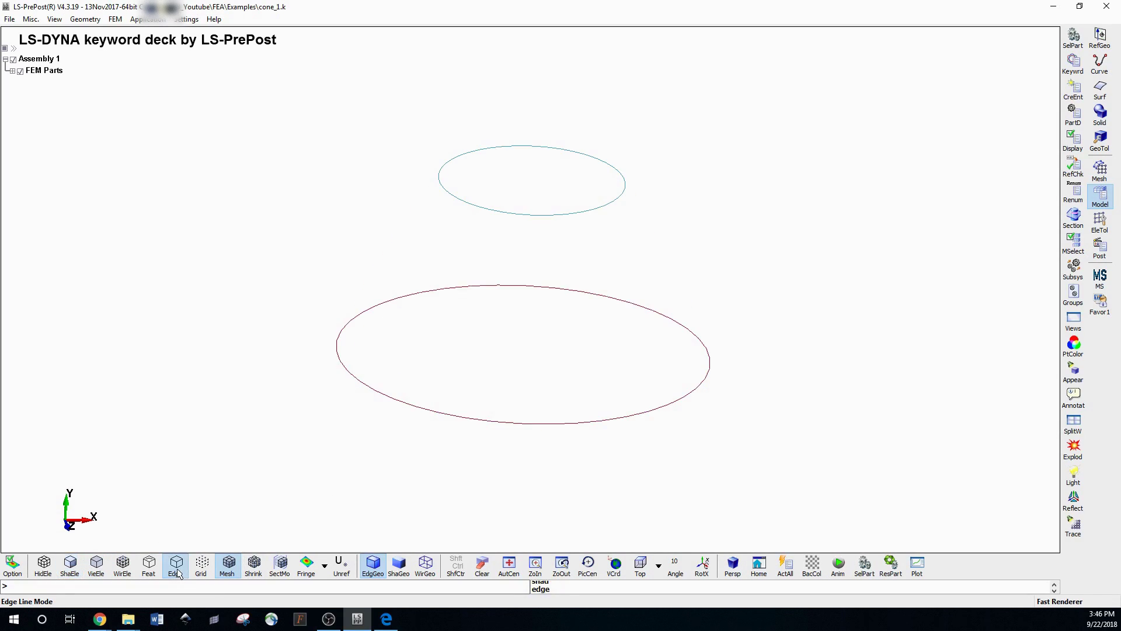
{"action": "left_click", "coordinate": [158, 576]}
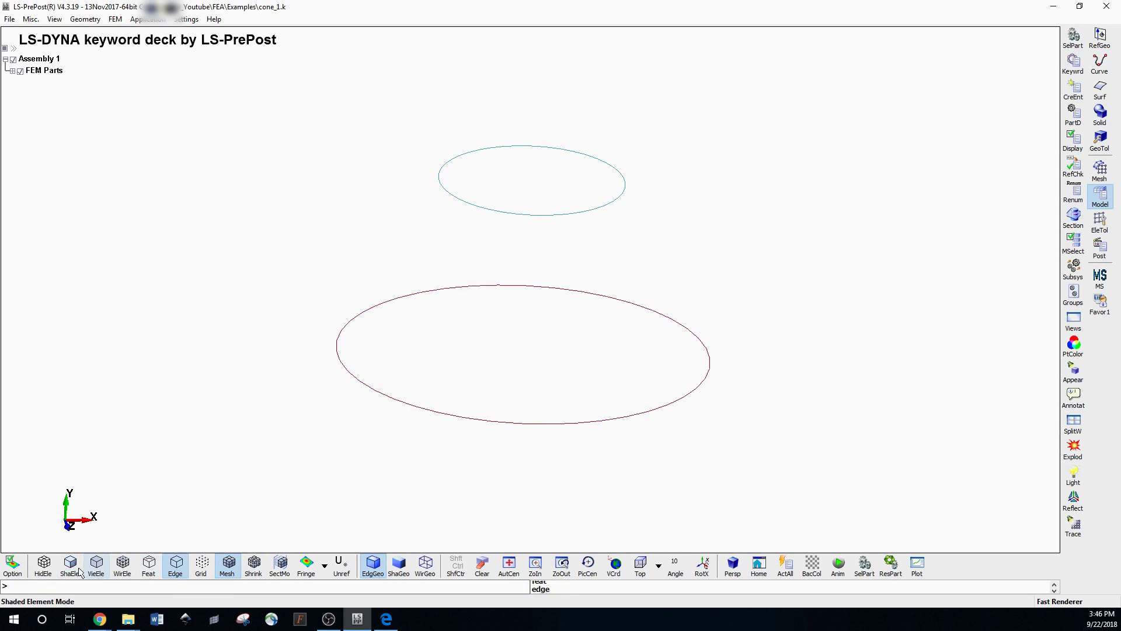
{"action": "left_click", "coordinate": [71, 575]}
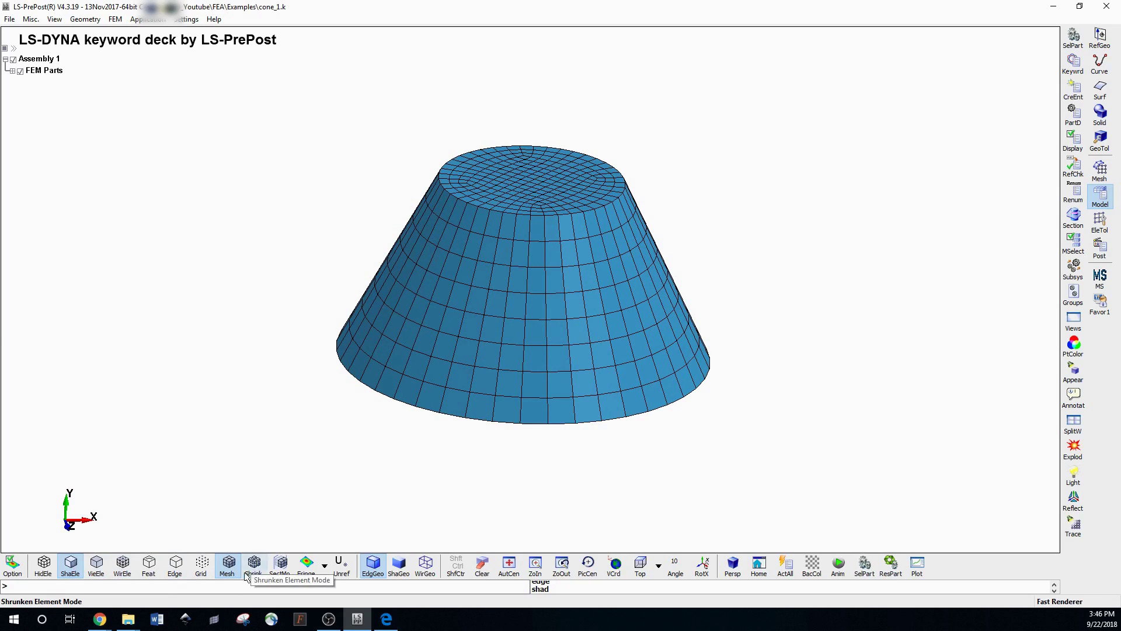
- Toggle the mesh lines, shrunken element mode and unreferenced nodes in turn, restoring each to its original state
{"action": "left_click", "coordinate": [228, 565]}
{"action": "left_click", "coordinate": [230, 566]}
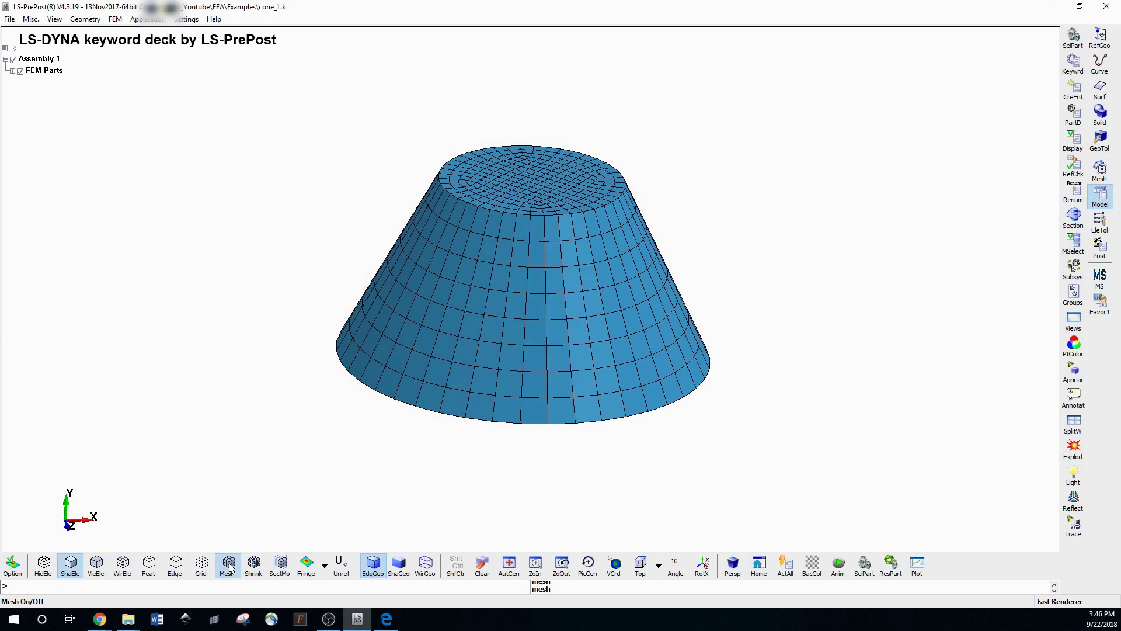
{"action": "left_click", "coordinate": [262, 574]}
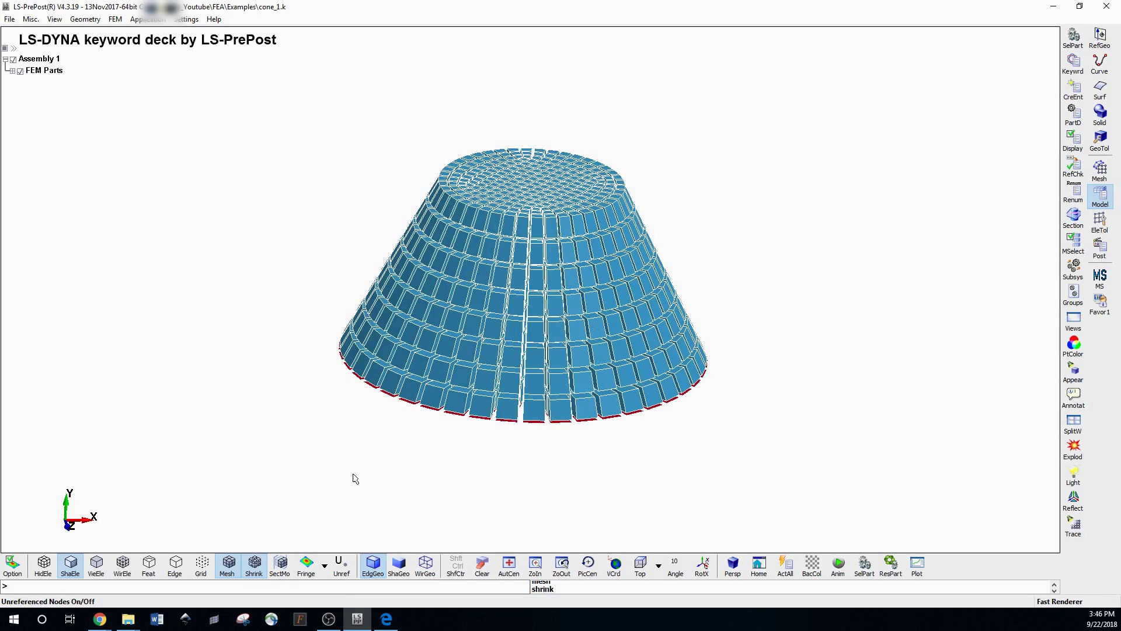
{"action": "left_click", "coordinate": [259, 576]}
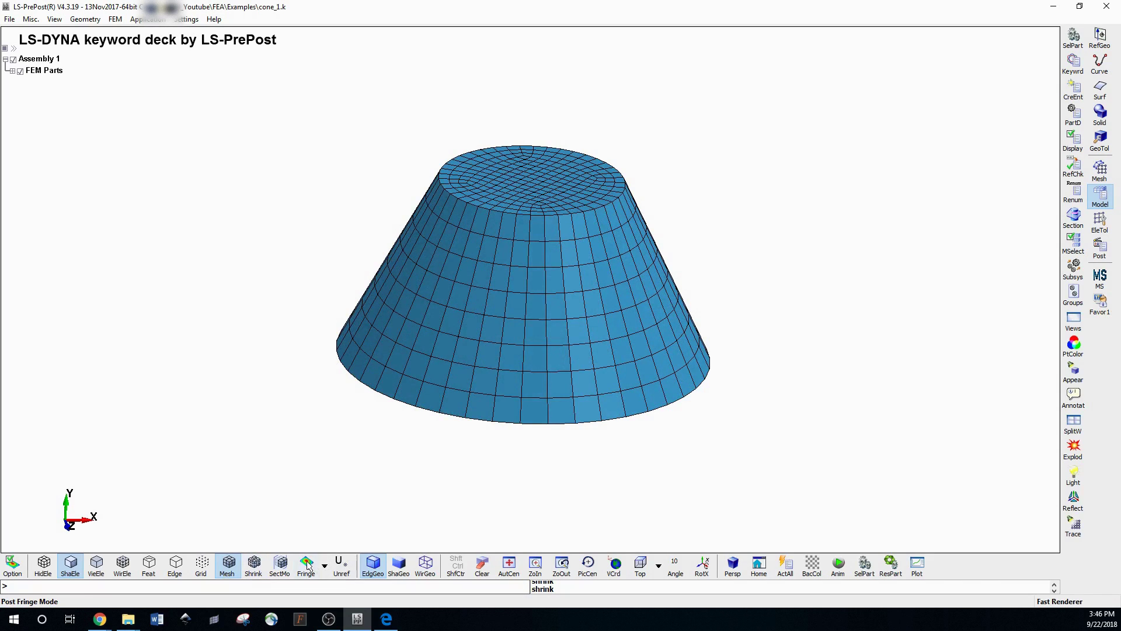
{"action": "left_click", "coordinate": [344, 570]}
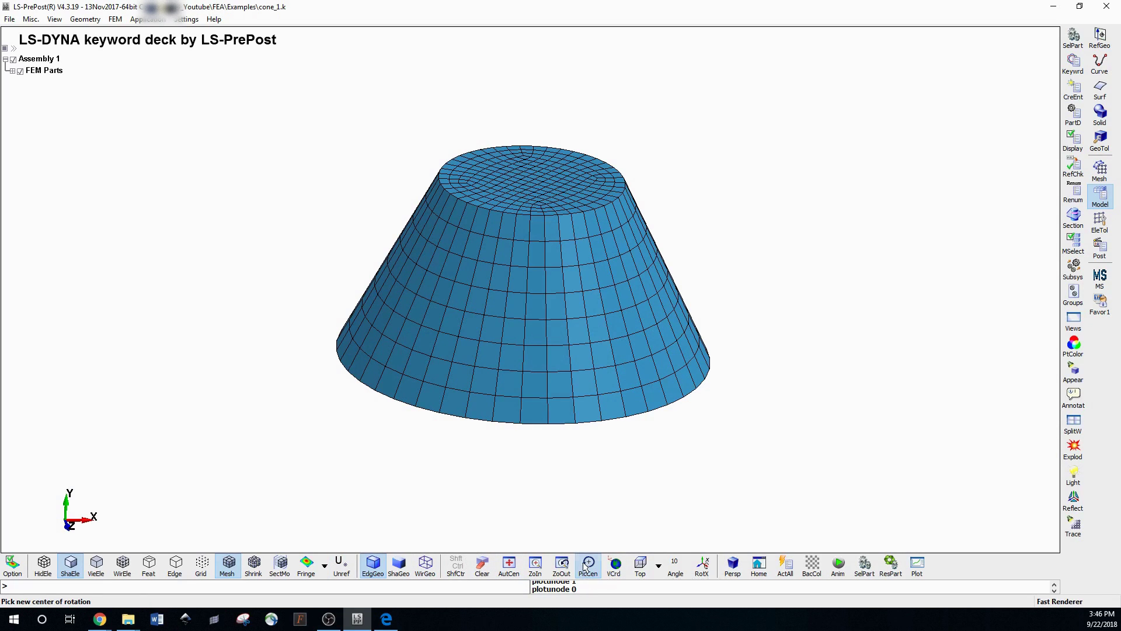
- Pick a new center of rotation on the cone and rotate the model around it
{"action": "left_click", "coordinate": [509, 264]}
{"action": "mouse_move", "coordinate": [384, 331]}
{"action": "left_mouse_down", "text": "shift"}
{"action": "mouse_move", "coordinate": [431, 348]}
{"action": "mouse_move", "coordinate": [545, 430]}
{"action": "mouse_move", "coordinate": [718, 432]}
{"action": "mouse_move", "coordinate": [515, 259]}
{"action": "mouse_move", "coordinate": [320, 273]}
{"action": "mouse_move", "coordinate": [541, 363]}
{"action": "mouse_move", "coordinate": [535, 603]}
{"action": "left_mouse_up", "text": "shift"}
{"action": "left_click", "coordinate": [367, 264]}
{"action": "mouse_move", "coordinate": [368, 264]}
{"action": "left_mouse_down", "text": "shift"}
{"action": "mouse_move", "coordinate": [383, 321]}
{"action": "mouse_move", "coordinate": [296, 348]}
{"action": "mouse_move", "coordinate": [317, 297]}
{"action": "mouse_move", "coordinate": [374, 290]}
{"action": "mouse_move", "coordinate": [309, 274]}
{"action": "mouse_move", "coordinate": [260, 283]}
{"action": "mouse_move", "coordinate": [275, 438]}
{"action": "mouse_move", "coordinate": [608, 363]}
{"action": "mouse_move", "coordinate": [763, 396]}
{"action": "left_mouse_up", "text": "shift"}
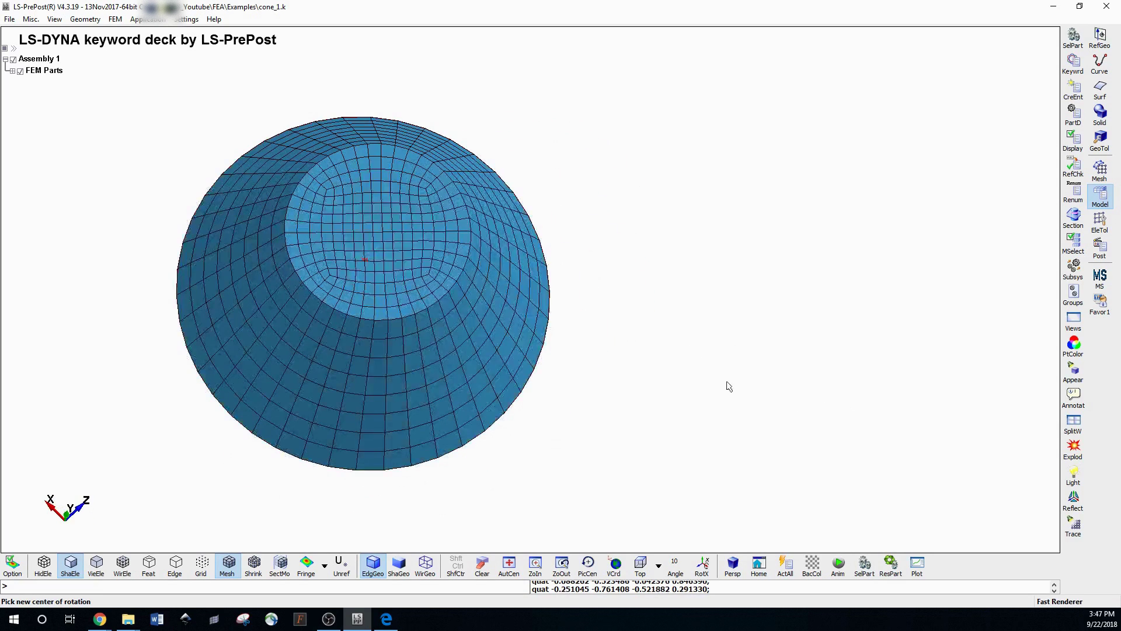
{"action": "mouse_move", "coordinate": [451, 294]}
{"action": "left_mouse_down", "text": "shift"}
{"action": "mouse_move", "coordinate": [305, 253]}
{"action": "mouse_move", "coordinate": [190, 203]}
{"action": "mouse_move", "coordinate": [358, 230]}
{"action": "mouse_move", "coordinate": [286, 167]}
{"action": "mouse_move", "coordinate": [432, 348]}
{"action": "mouse_move", "coordinate": [521, 213]}
{"action": "mouse_move", "coordinate": [420, 230]}
{"action": "mouse_move", "coordinate": [432, 320]}
{"action": "mouse_move", "coordinate": [355, 200]}
{"action": "mouse_move", "coordinate": [408, 318]}
{"action": "mouse_move", "coordinate": [538, 368]}
{"action": "mouse_move", "coordinate": [359, 442]}
{"action": "mouse_move", "coordinate": [536, 327]}
{"action": "mouse_move", "coordinate": [510, 393]}
{"action": "mouse_move", "coordinate": [463, 293]}
{"action": "mouse_move", "coordinate": [255, 283]}
{"action": "mouse_move", "coordinate": [511, 191]}
{"action": "mouse_move", "coordinate": [295, 393]}
{"action": "mouse_move", "coordinate": [681, 413]}
{"action": "mouse_move", "coordinate": [614, 198]}
{"action": "mouse_move", "coordinate": [355, 222]}
{"action": "left_mouse_up", "text": "shift"}
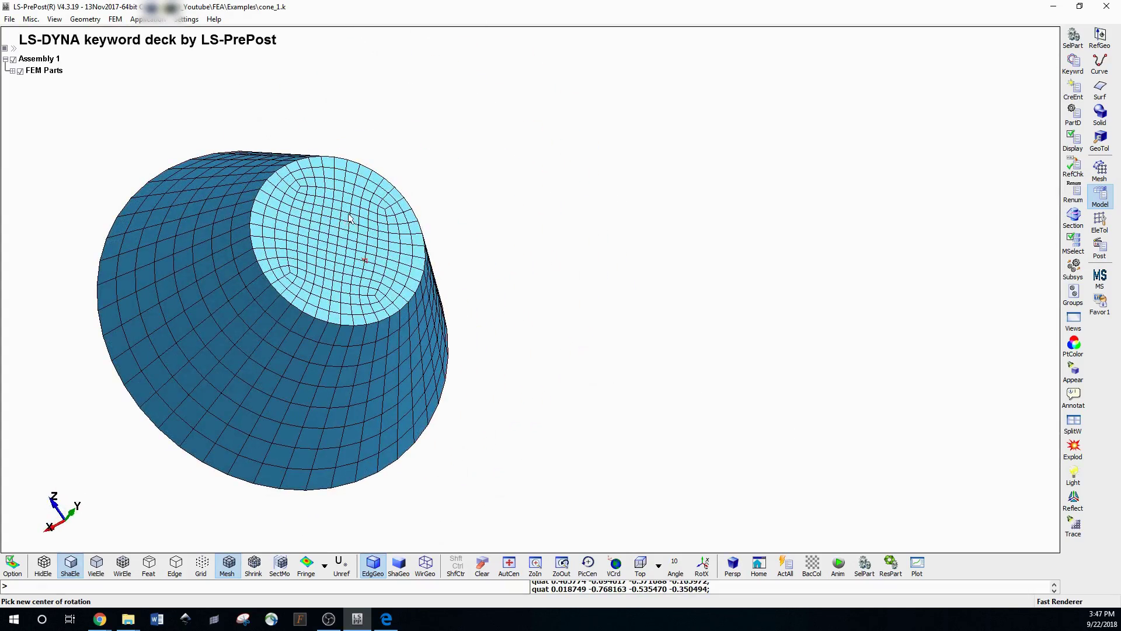
{"action": "scroll", "coordinate": [447, 229], "scroll_direction": "down", "scroll_amount": 3}
{"action": "scroll", "coordinate": [468, 252], "scroll_direction": "up", "scroll_amount": 5}
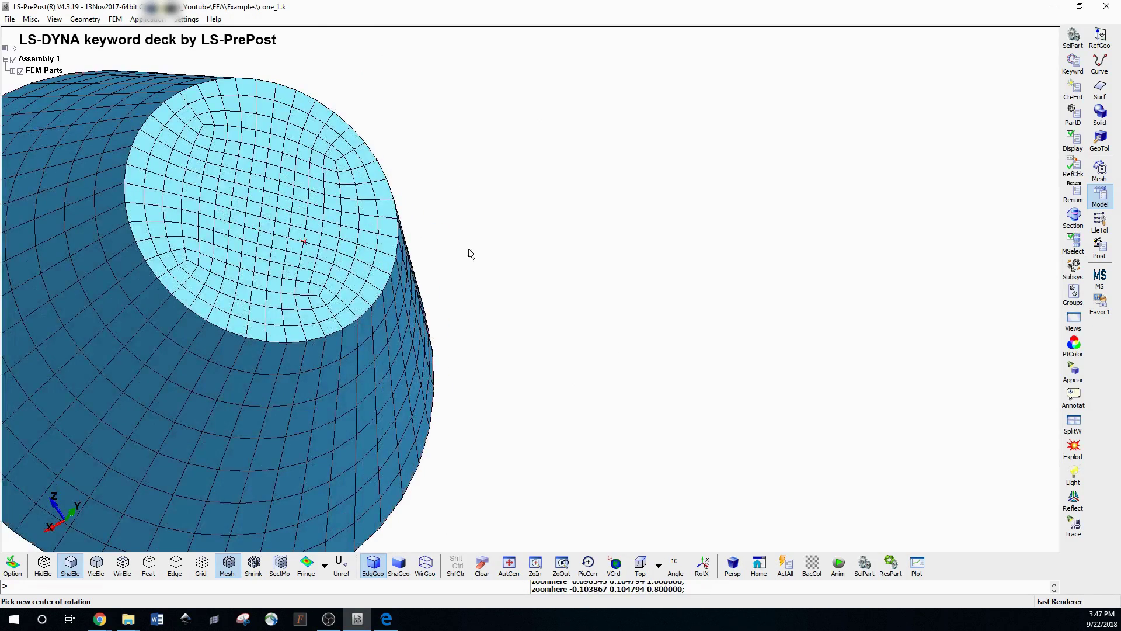
{"action": "scroll", "coordinate": [514, 268], "scroll_direction": "down", "scroll_amount": 4}
{"action": "scroll", "coordinate": [531, 327], "scroll_direction": "up", "scroll_amount": 4}
{"action": "scroll", "coordinate": [586, 330], "scroll_direction": "down", "scroll_amount": 2}
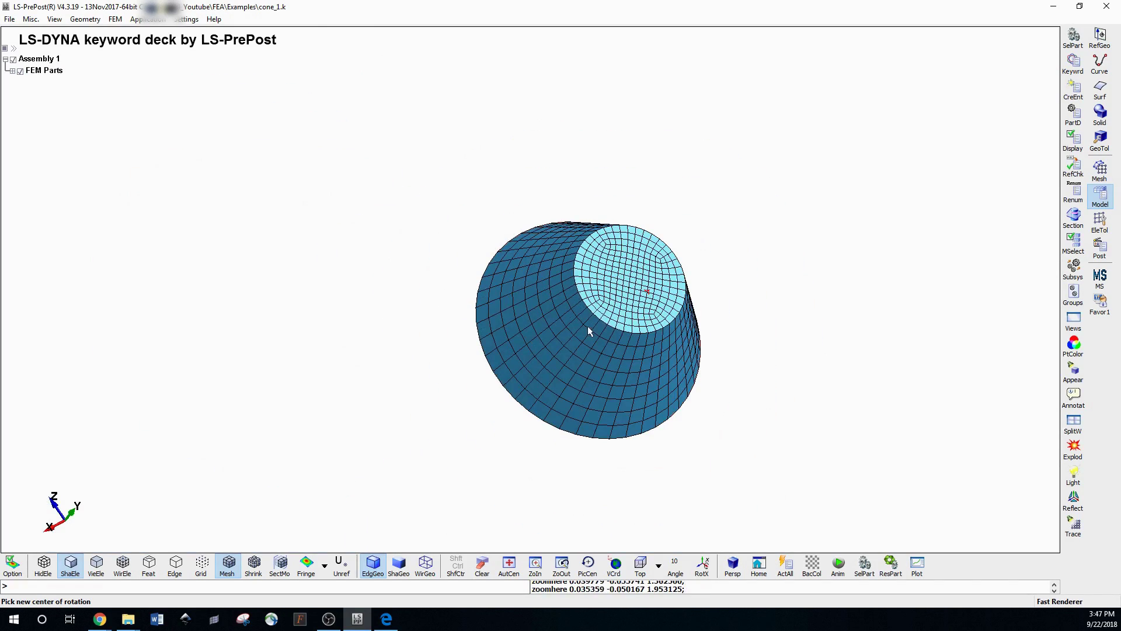
- Zoom the cone in and out and pan it across the view
{"action": "scroll", "coordinate": [703, 255], "scroll_direction": "down", "scroll_amount": 2}
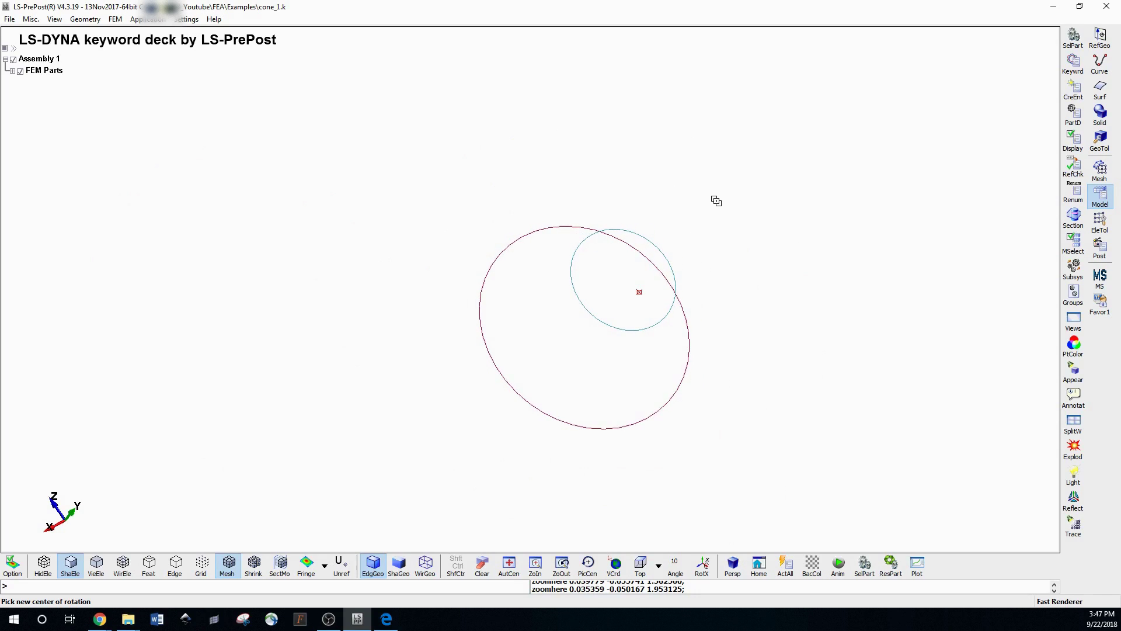
{"action": "scroll", "coordinate": [718, 225], "scroll_direction": "up", "scroll_amount": 3}
{"action": "mouse_move", "coordinate": [803, 564]}
{"action": "right_mouse_down", "text": "shift"}
{"action": "mouse_move", "coordinate": [794, 190]}
{"action": "mouse_move", "coordinate": [865, 605]}
{"action": "mouse_move", "coordinate": [751, 290]}
{"action": "mouse_move", "coordinate": [753, 555]}
{"action": "mouse_move", "coordinate": [717, 437]}
{"action": "right_mouse_up", "text": "shift"}
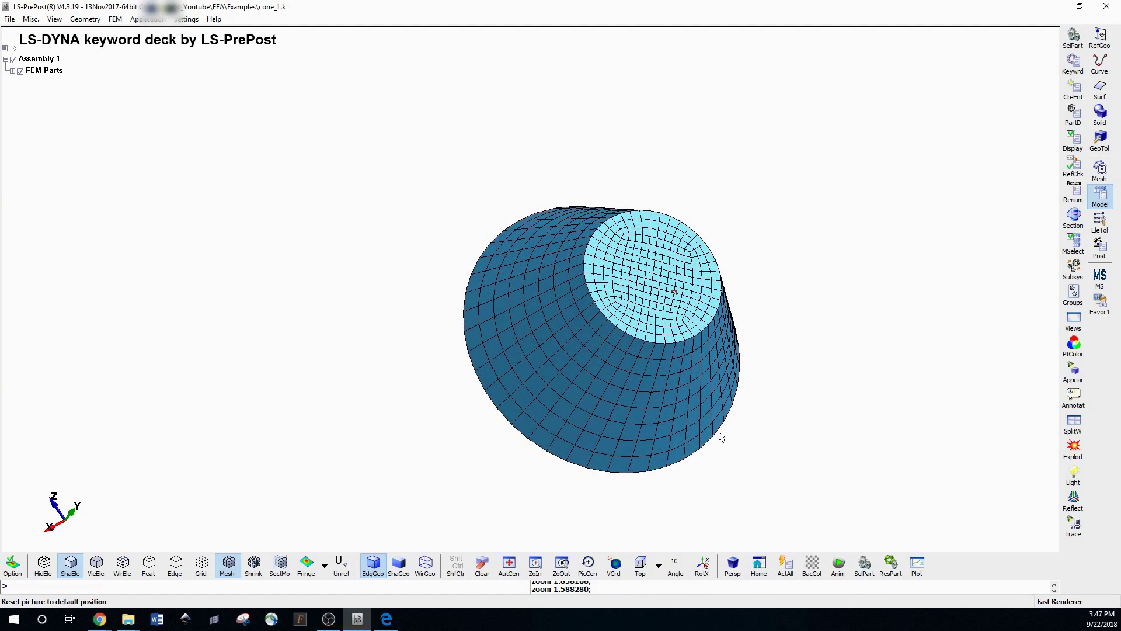
{"action": "middle_click_drag", "start_coordinate": [753, 431], "coordinate": [654, 382], "text": "shift"}
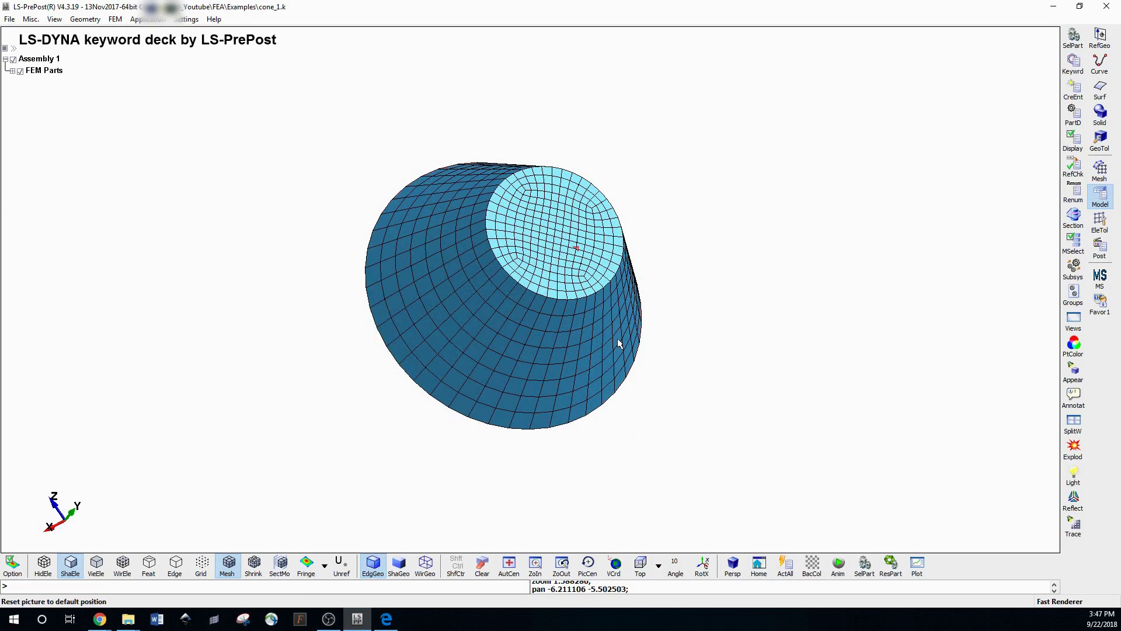
{"action": "middle_click_drag", "start_coordinate": [615, 331], "coordinate": [516, 318], "text": "shift"}
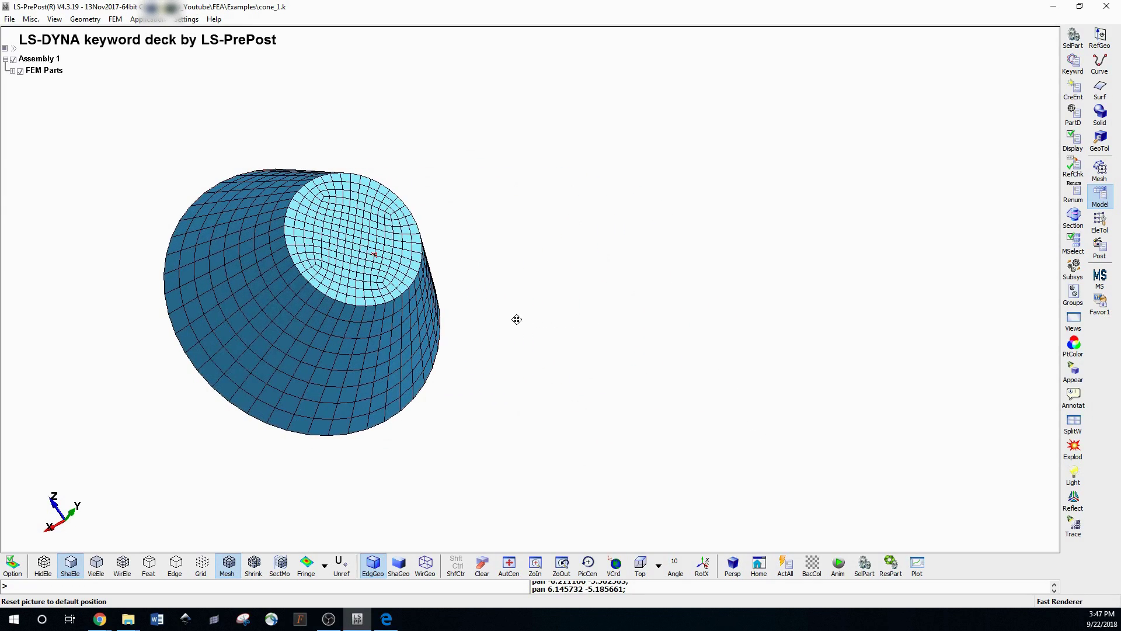
{"action": "middle_click_drag", "start_coordinate": [449, 302], "coordinate": [609, 304], "text": "shift"}
{"action": "mouse_move", "coordinate": [536, 303]}
{"action": "middle_mouse_down", "text": "shift"}
{"action": "mouse_move", "coordinate": [543, 429]}
{"action": "mouse_move", "coordinate": [536, 285]}
{"action": "middle_mouse_up", "text": "shift"}
- Rotate the cone freely to see its side and small end face, zooming in and out between rotations
{"action": "scroll", "coordinate": [479, 306], "scroll_direction": "down", "scroll_amount": 3}
{"action": "scroll", "coordinate": [608, 390], "scroll_direction": "up", "scroll_amount": 3}
{"action": "left_click_drag", "start_coordinate": [607, 390], "coordinate": [619, 283], "text": "shift"}
{"action": "scroll", "coordinate": [442, 308], "scroll_direction": "down", "scroll_amount": 3}
{"action": "scroll", "coordinate": [507, 261], "scroll_direction": "up", "scroll_amount": 3}
{"action": "left_click_drag", "start_coordinate": [507, 261], "coordinate": [526, 327], "text": "shift"}
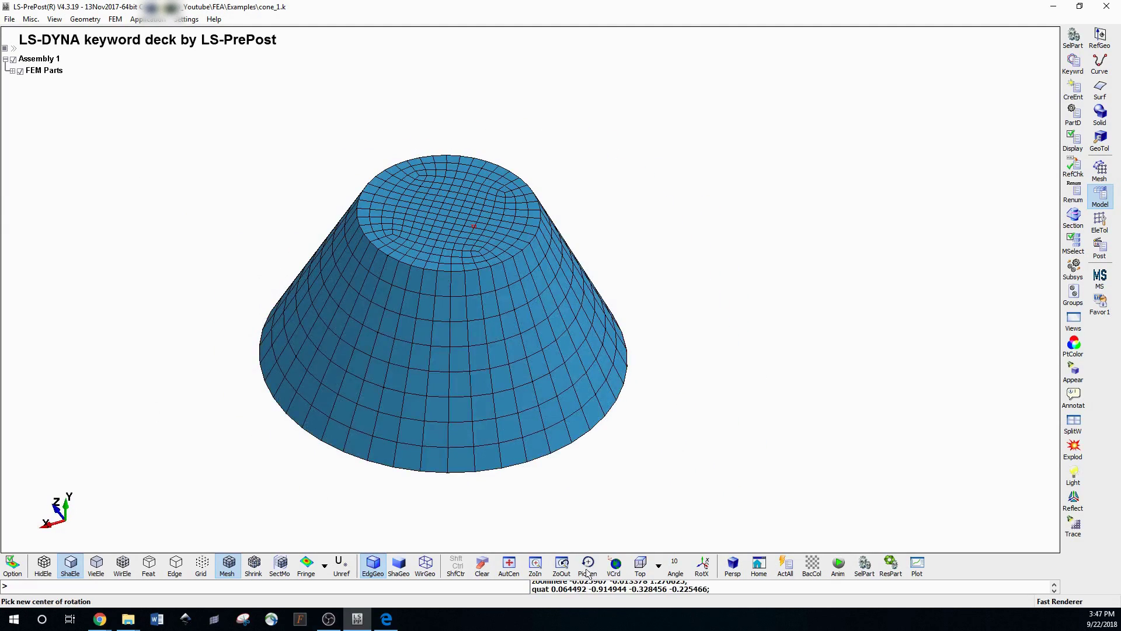
- Auto-center the cone, zoom far out, and fit it back to the view with auto center
{"action": "left_click", "coordinate": [509, 562]}
{"action": "scroll", "coordinate": [803, 313], "scroll_direction": "down", "scroll_amount": 5}
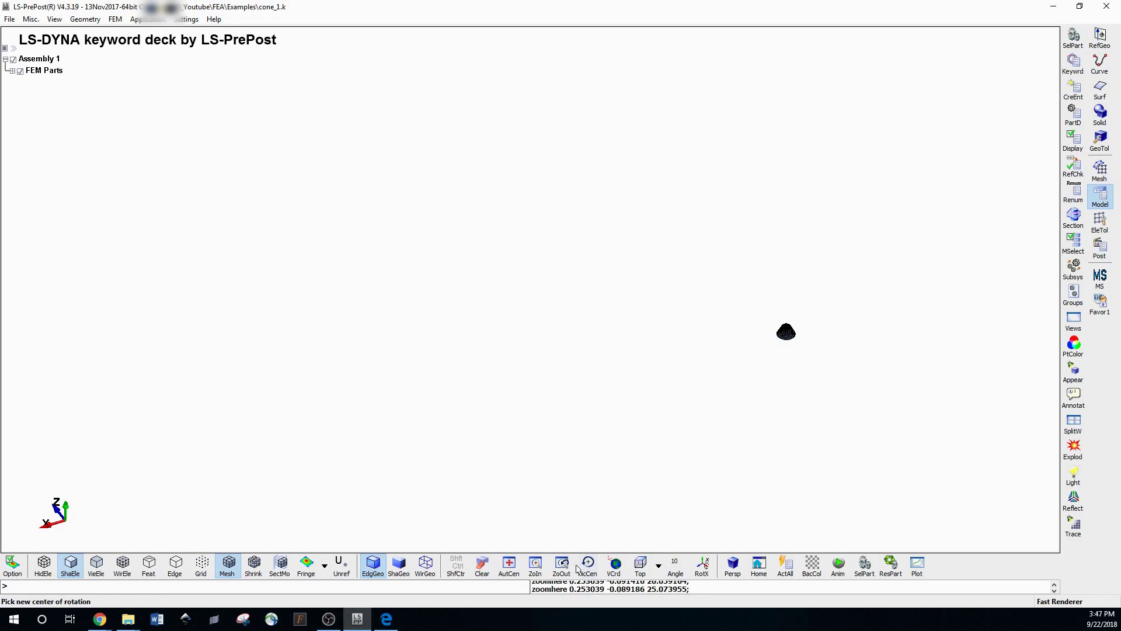
{"action": "left_click", "coordinate": [509, 562]}
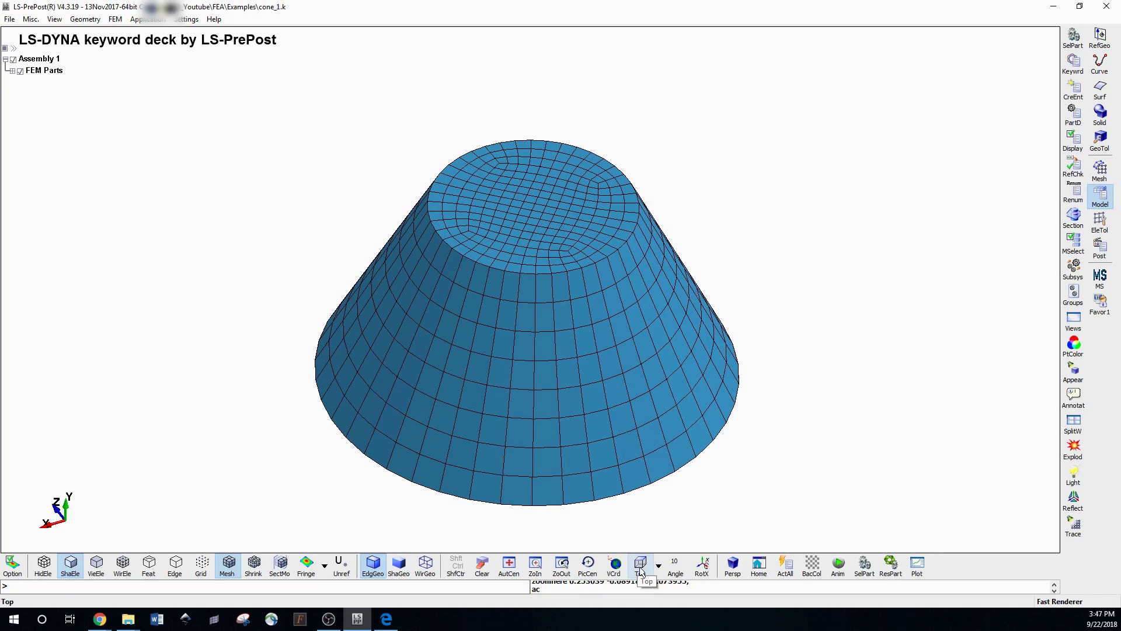
- Show the cone in the Top view, rotate it freely, and restore the Top view
{"action": "left_click", "coordinate": [658, 565]}
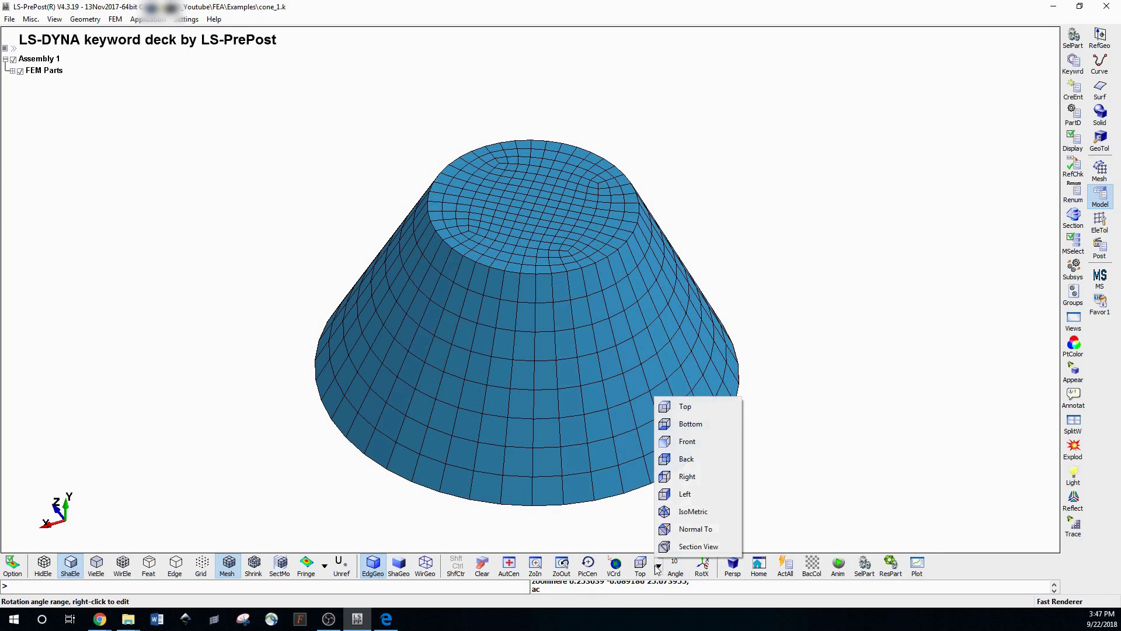
{"action": "left_click", "coordinate": [685, 409]}
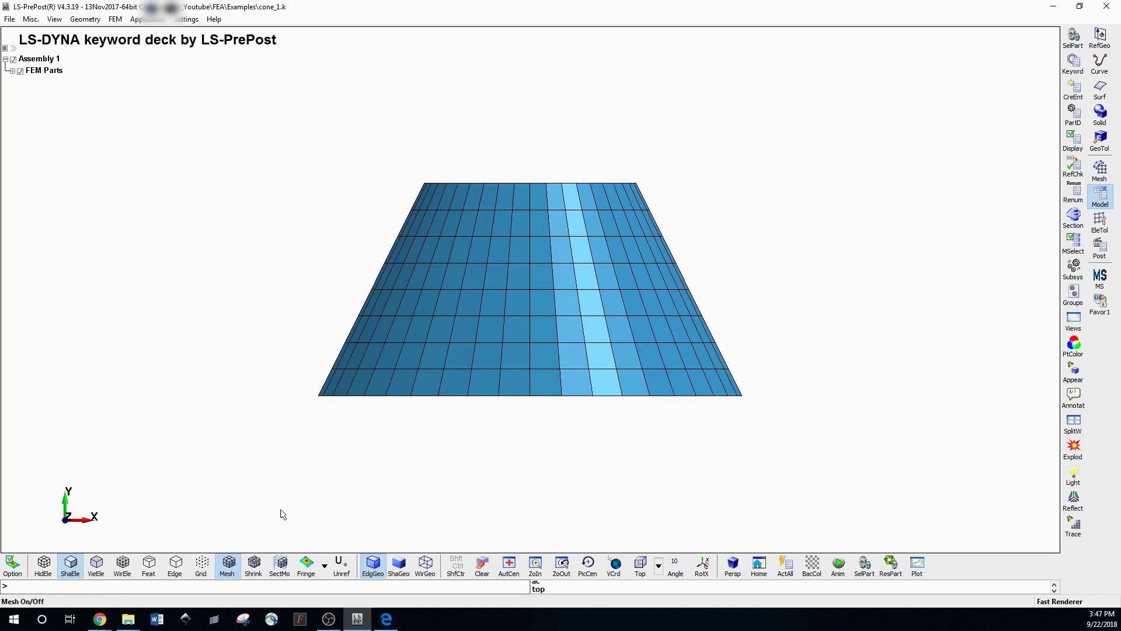
{"action": "mouse_move", "coordinate": [117, 521]}
{"action": "left_mouse_down", "text": "shift"}
{"action": "mouse_move", "coordinate": [215, 465]}
{"action": "mouse_move", "coordinate": [392, 290]}
{"action": "mouse_move", "coordinate": [352, 533]}
{"action": "mouse_move", "coordinate": [496, 485]}
{"action": "mouse_move", "coordinate": [551, 368]}
{"action": "mouse_move", "coordinate": [509, 283]}
{"action": "left_mouse_up", "text": "shift"}
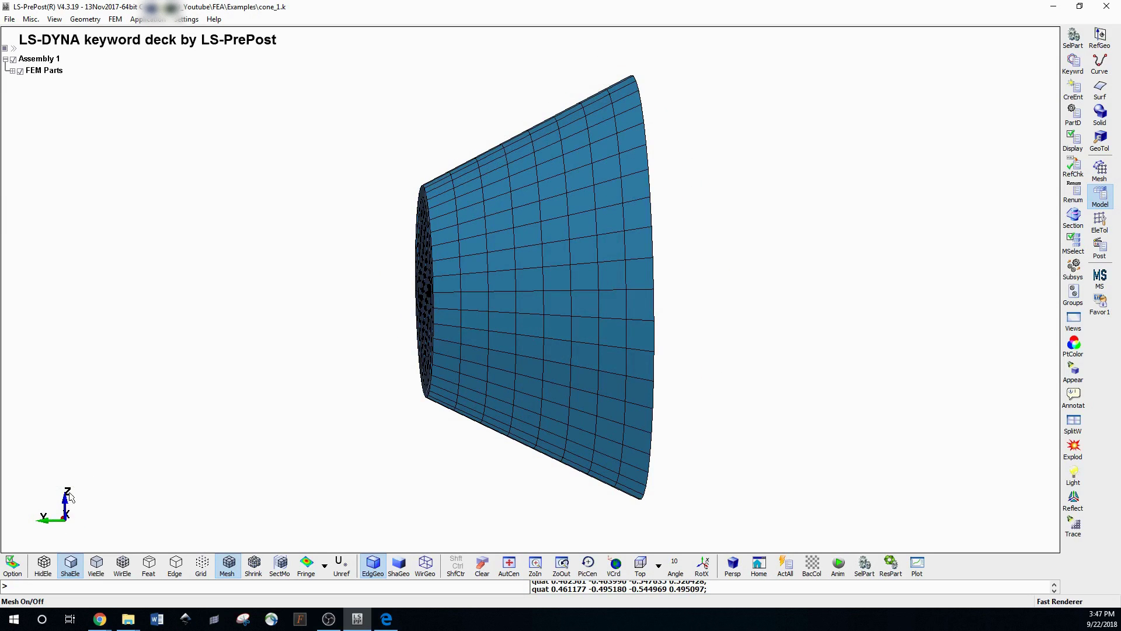
{"action": "left_click", "coordinate": [645, 567]}
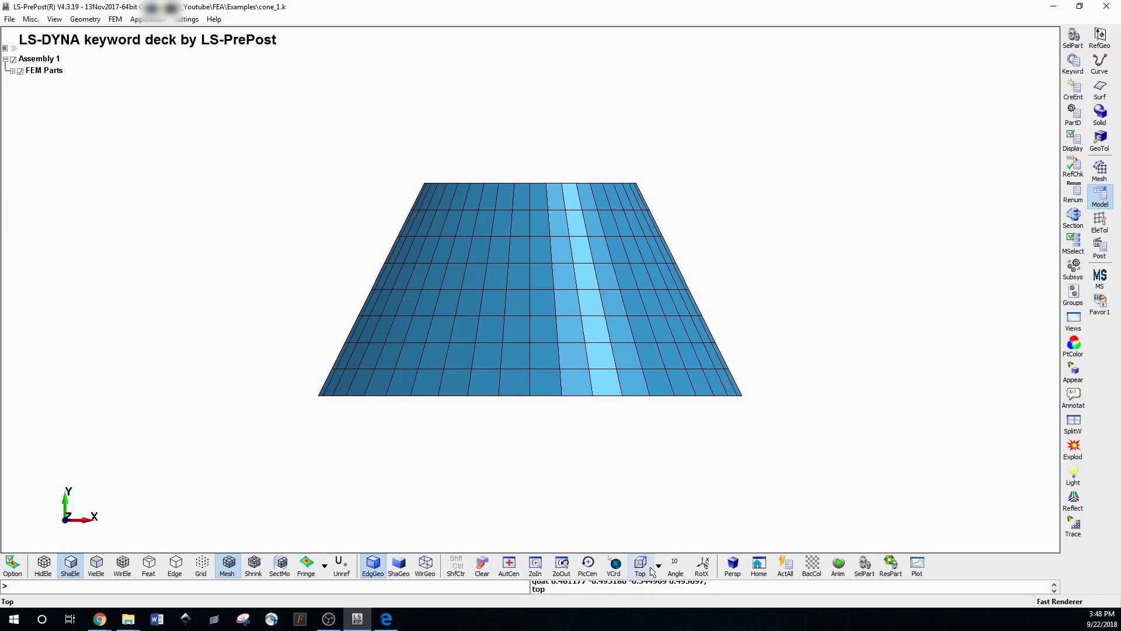
- View the cone in the Left, IsoMetric and Right standard views in turn
{"action": "left_click", "coordinate": [659, 565]}
{"action": "left_click", "coordinate": [685, 493]}
{"action": "left_click", "coordinate": [658, 565]}
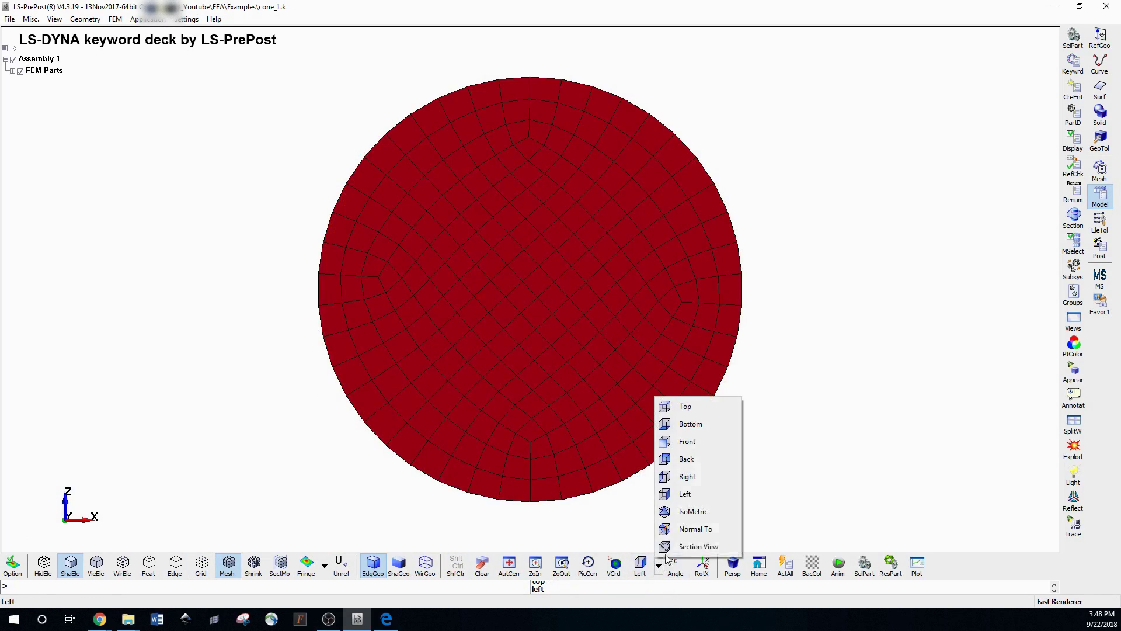
{"action": "left_click", "coordinate": [693, 512]}
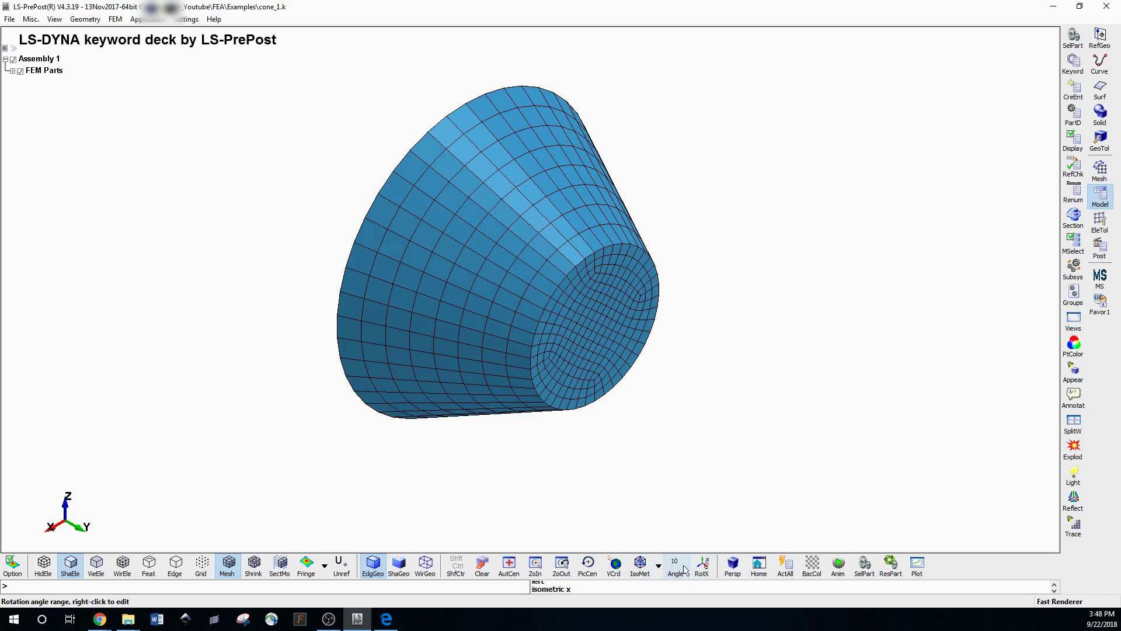
{"action": "left_click", "coordinate": [659, 565]}
{"action": "left_click", "coordinate": [693, 477]}
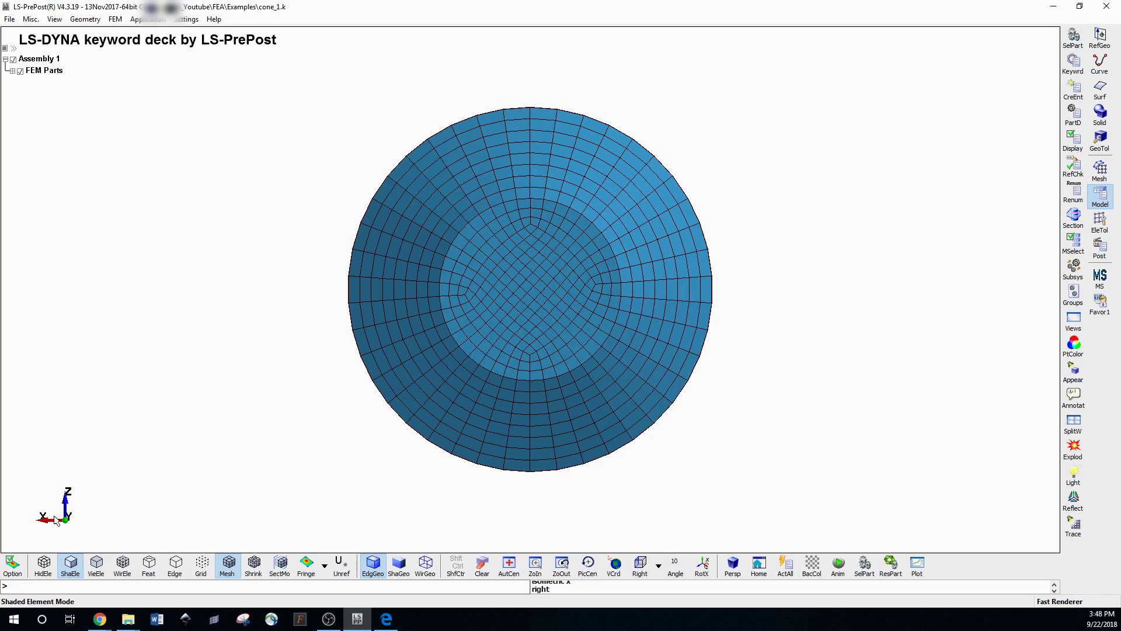
- Set the rotation angle to 20 and rotate the cone repeatedly about the global X axis, finishing with a free rotation
{"action": "right_click", "coordinate": [676, 571]}
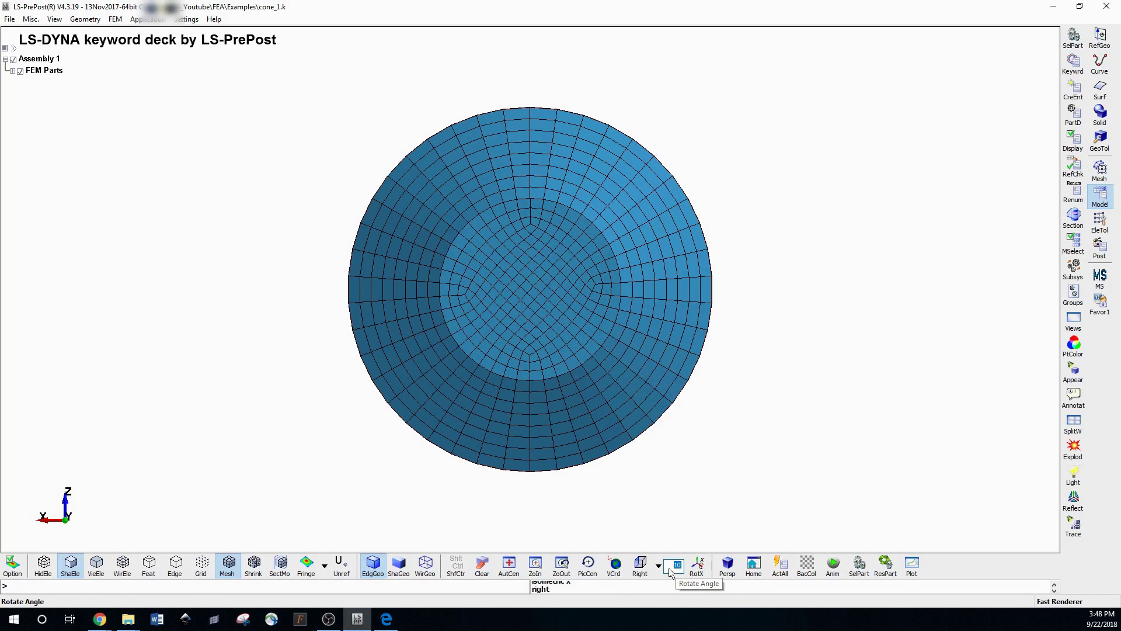
{"action": "key", "text": "Return"}
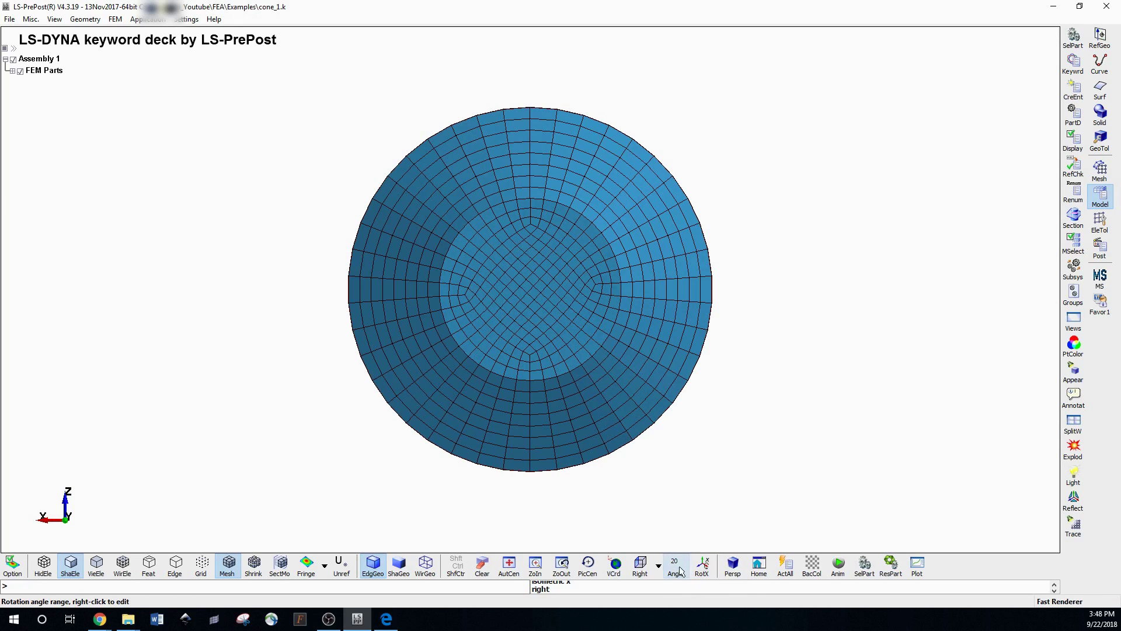
{"action": "right_click", "coordinate": [707, 569]}
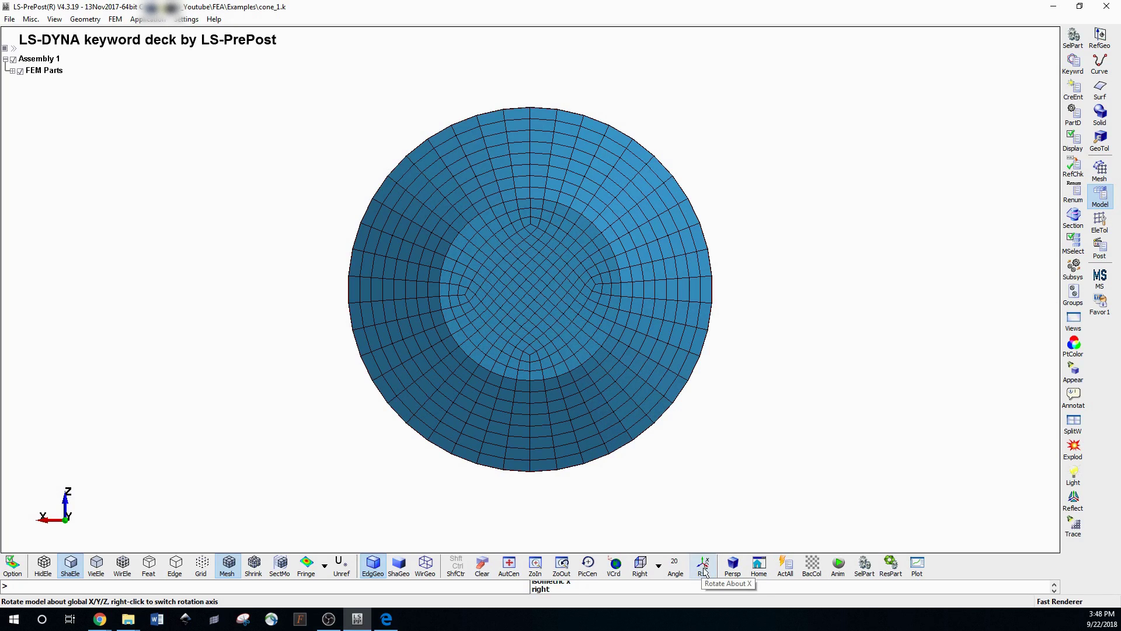
{"action": "left_click", "coordinate": [704, 569]}
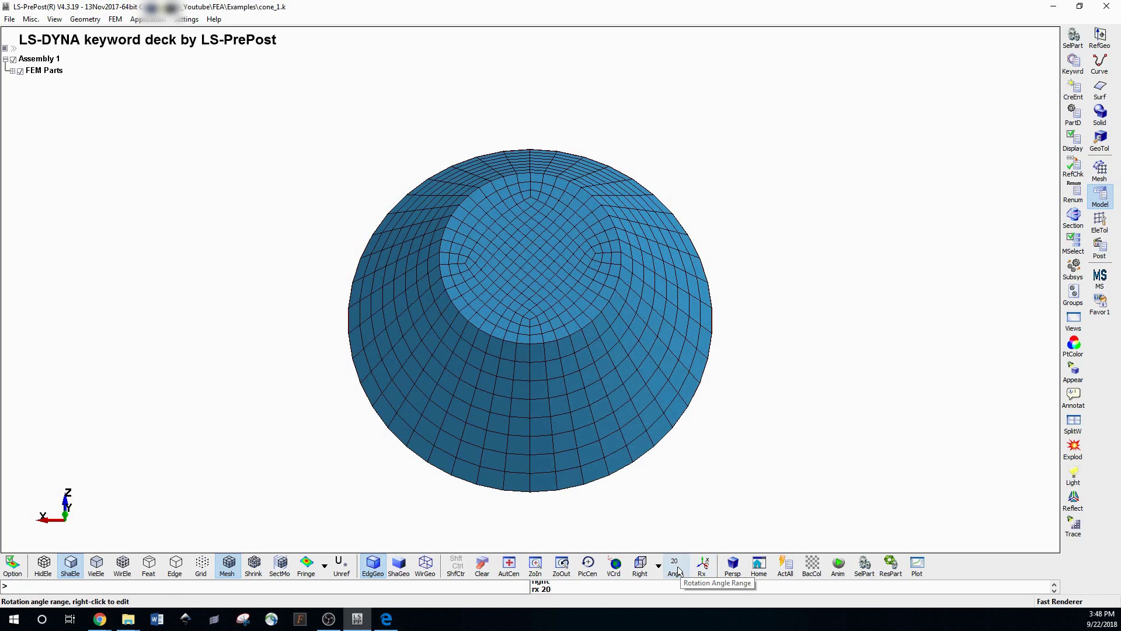
{"action": "left_click", "coordinate": [675, 564]}
{"action": "left_click", "coordinate": [703, 565]}
{"action": "left_click", "coordinate": [703, 565]}
{"action": "left_click", "coordinate": [676, 564]}
{"action": "left_click", "coordinate": [703, 566]}
{"action": "left_click", "coordinate": [703, 565]}
{"action": "left_click", "coordinate": [703, 565]}
{"action": "left_click", "coordinate": [703, 566]}
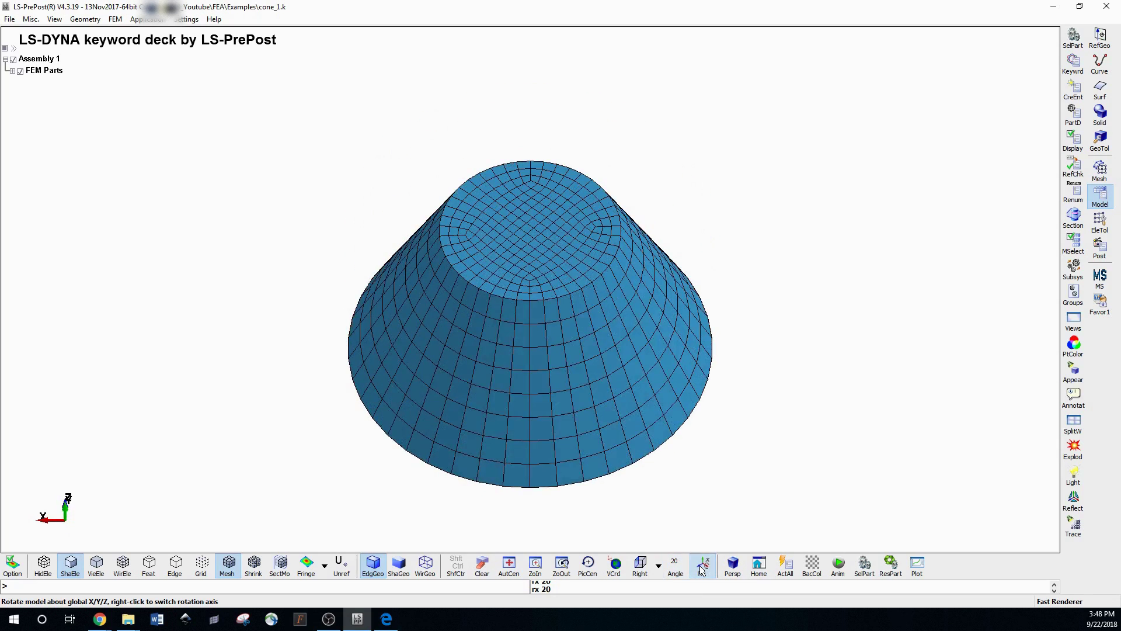
{"action": "left_click", "coordinate": [703, 565]}
{"action": "left_click_drag", "start_coordinate": [681, 458], "coordinate": [645, 403], "text": "shift"}
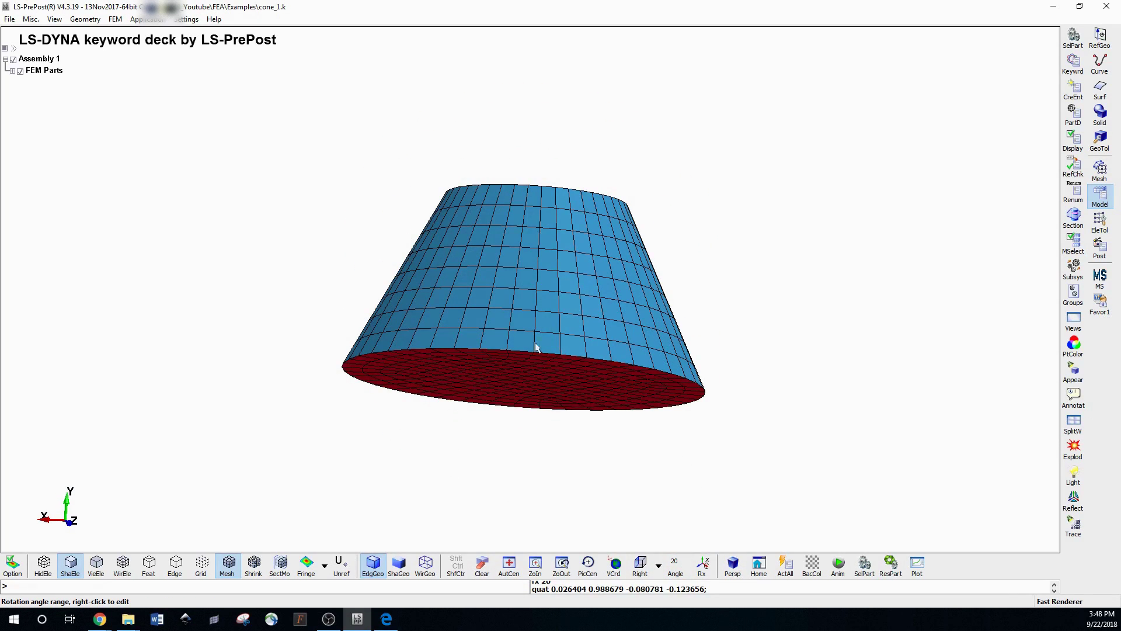
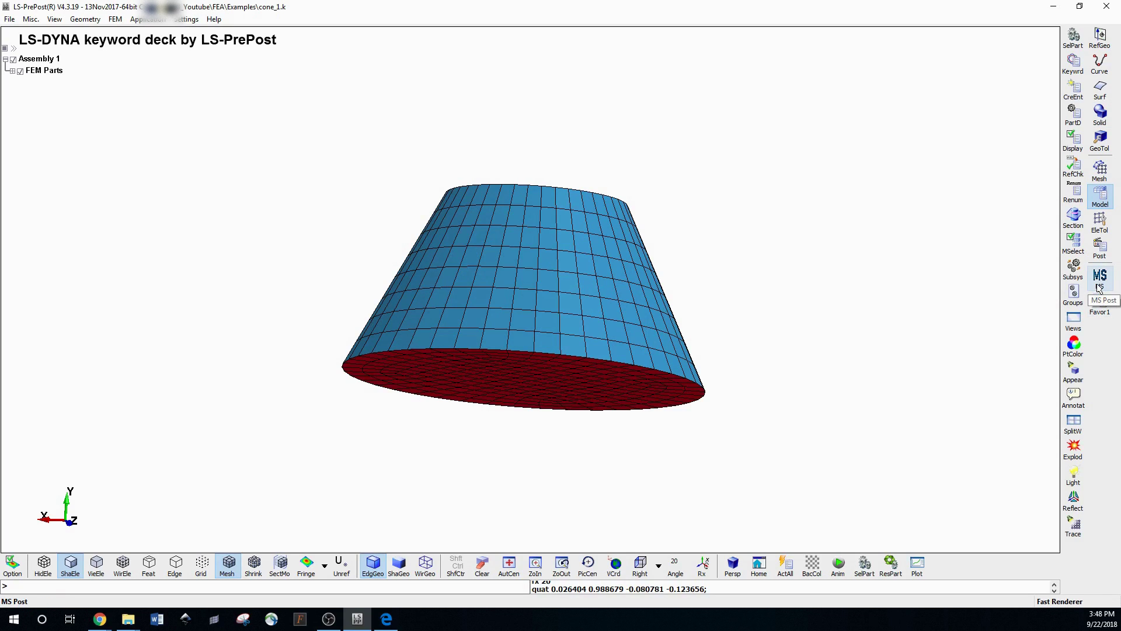
- Show the Mesh tools and the Element Tools in turn, returning to the Mesh tools
{"action": "left_click", "coordinate": [1100, 170]}
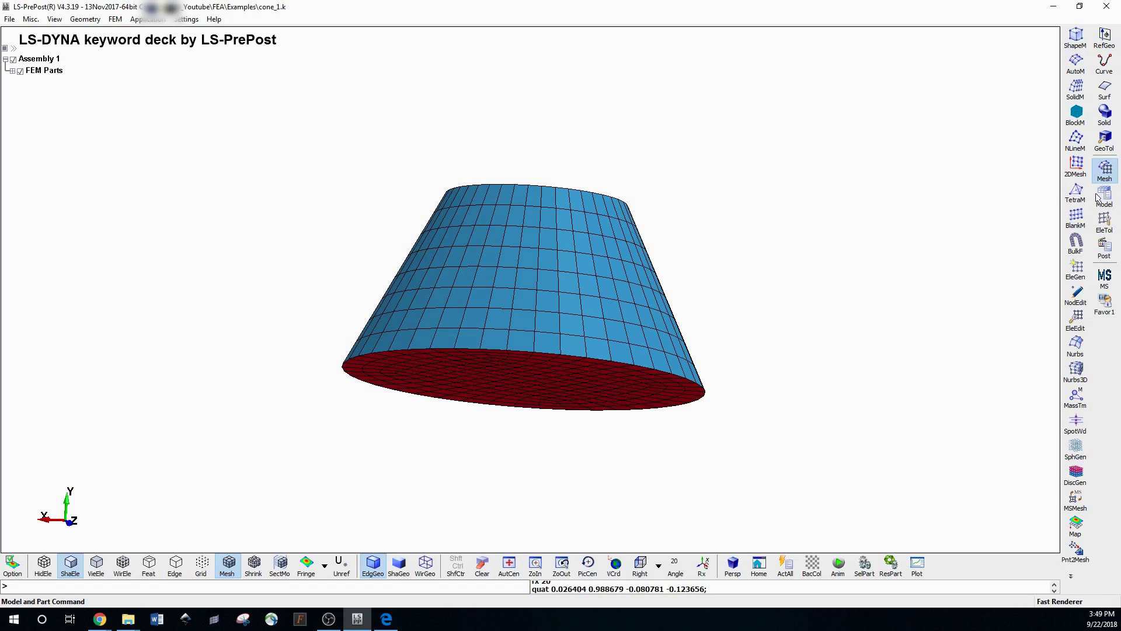
{"action": "left_click", "coordinate": [1103, 221]}
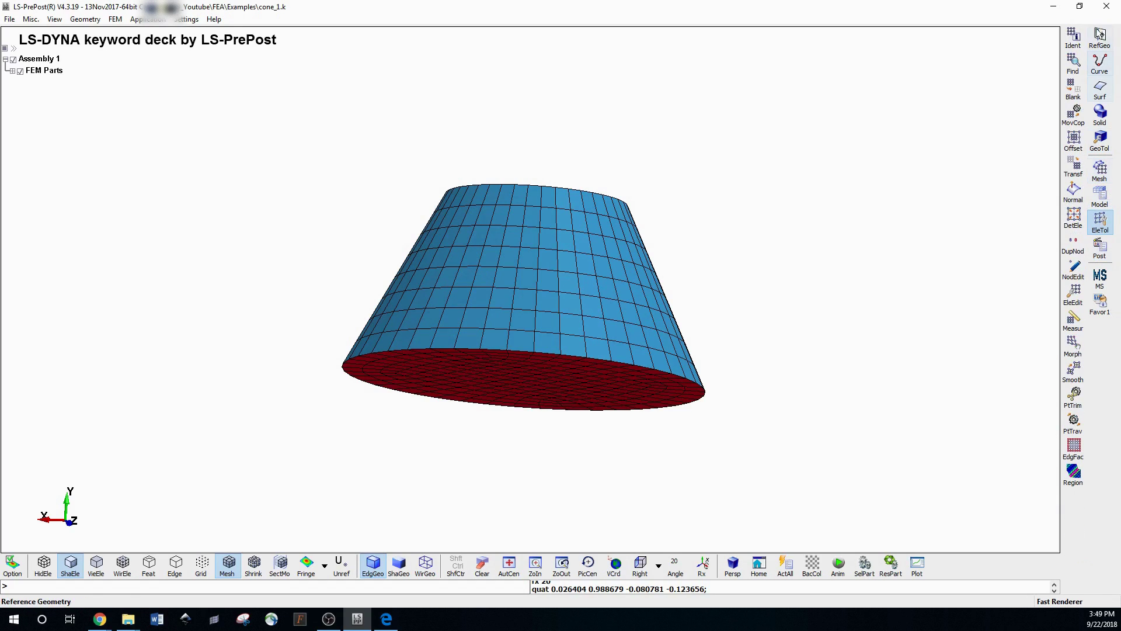
{"action": "left_click", "coordinate": [1110, 170]}
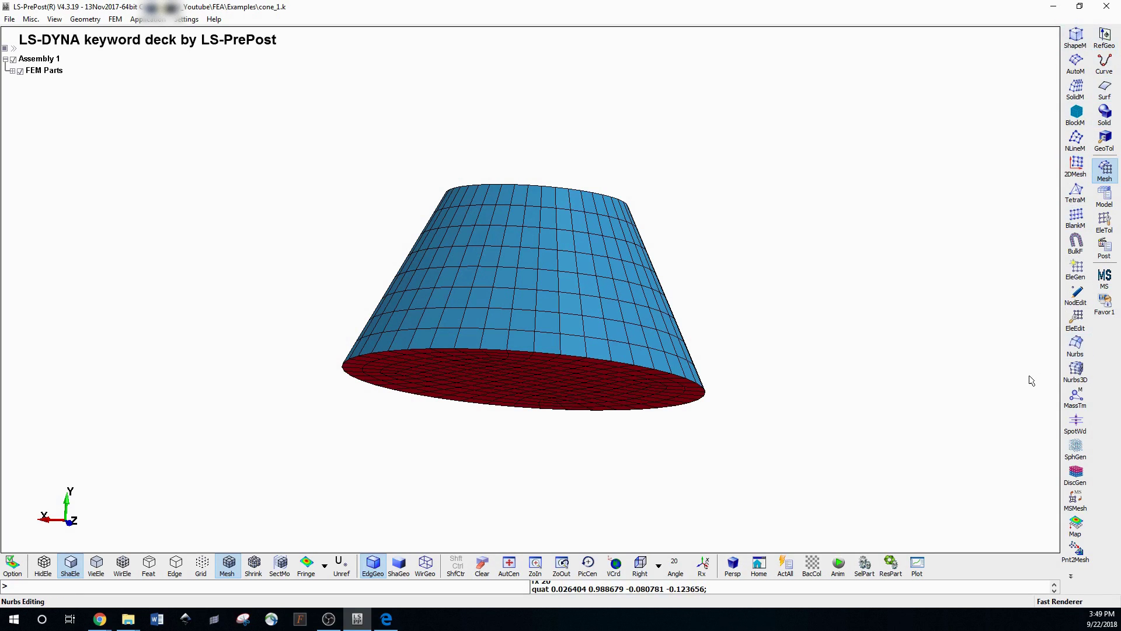
- Look at the 2D Mesh Generation sketchboard and the Shape Mesher, closing each without creating anything
{"action": "left_click", "coordinate": [1075, 165]}
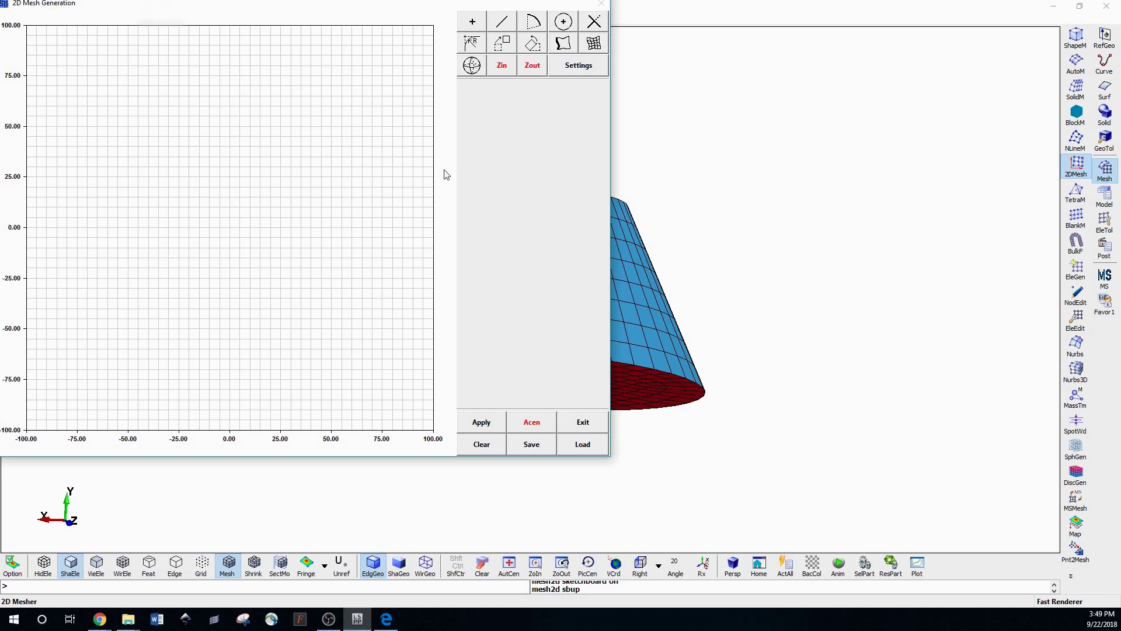
{"action": "left_click", "coordinate": [586, 425]}
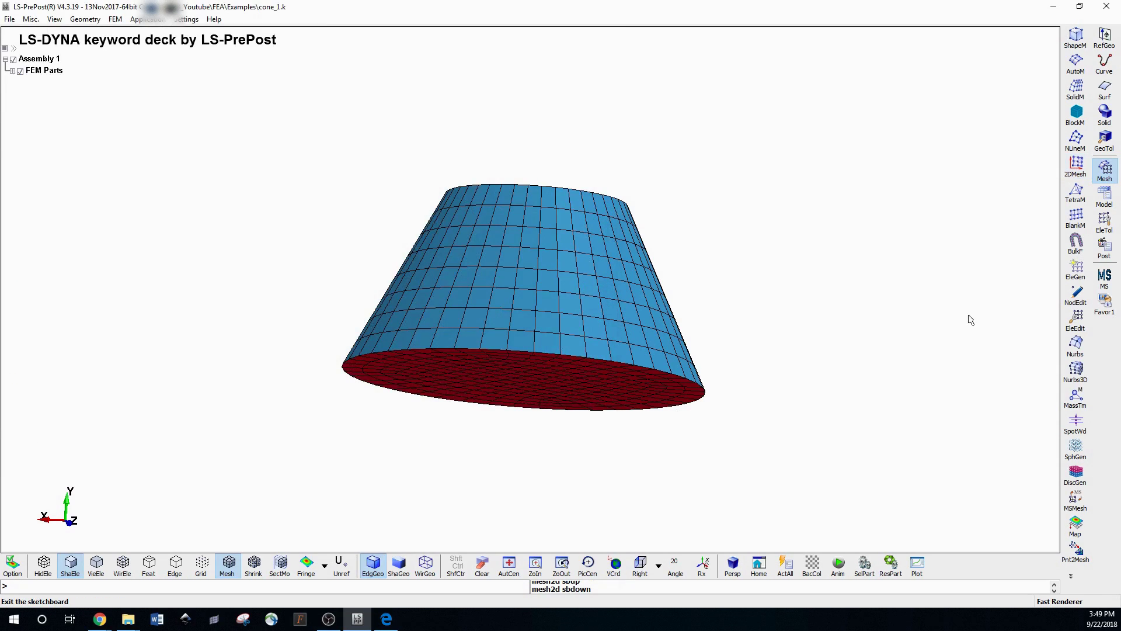
{"action": "left_click", "coordinate": [1077, 38]}
{"action": "left_click", "coordinate": [1000, 231]}
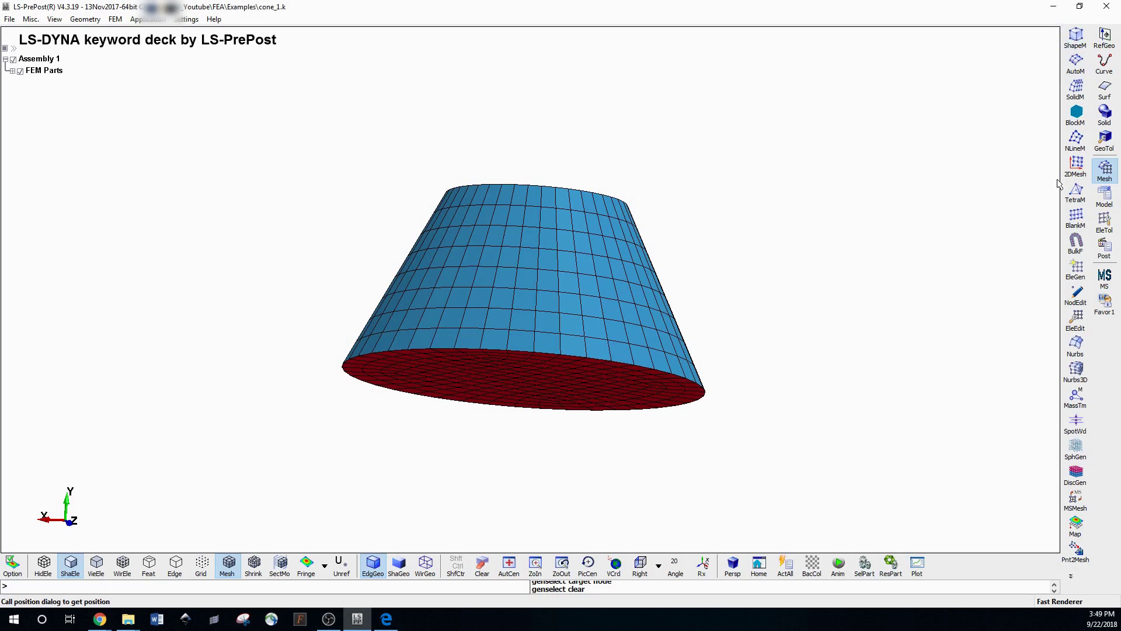
- Look at the Solid Mesher options and revisit the Shape Mesher options, closing each without meshing
{"action": "left_click", "coordinate": [1073, 90]}
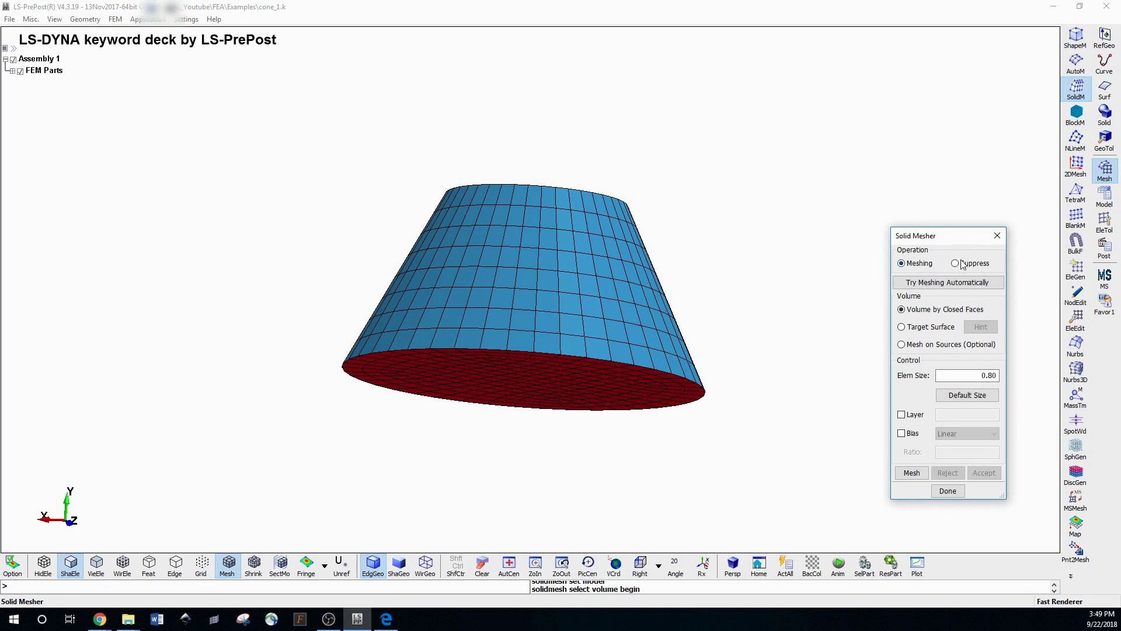
{"action": "left_click", "coordinate": [997, 236]}
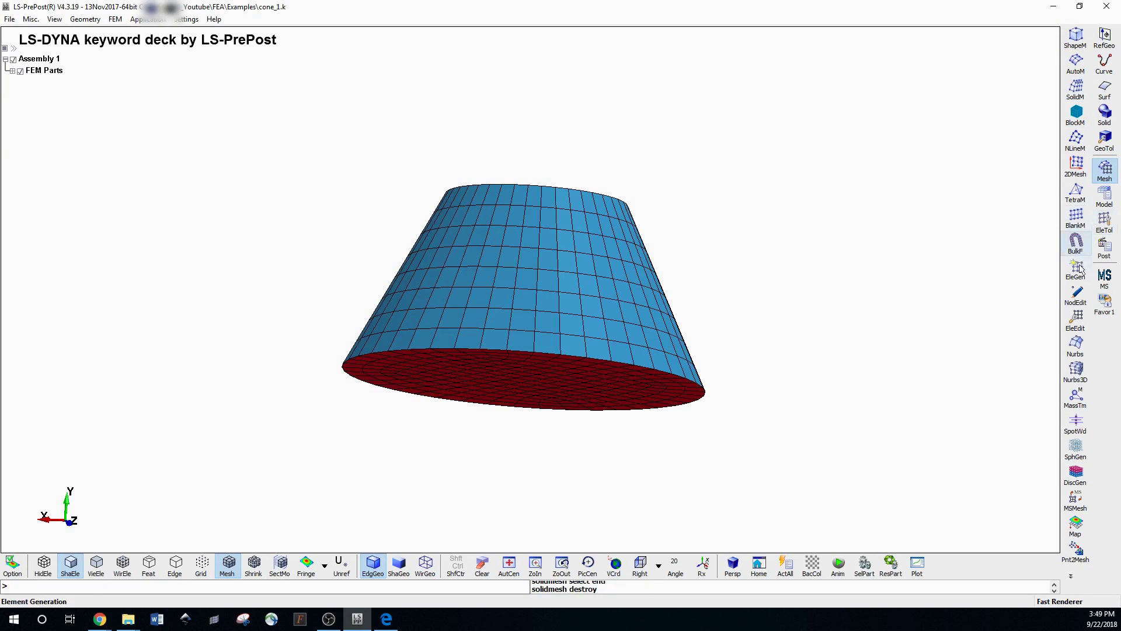
{"action": "left_click", "coordinate": [1076, 37]}
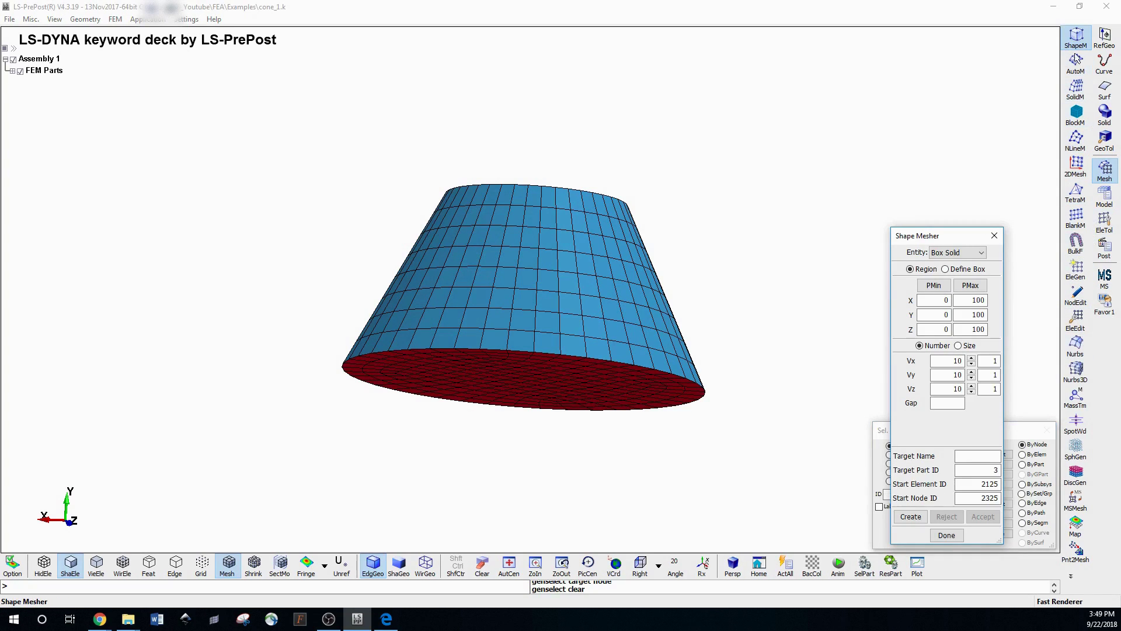
{"action": "left_click", "coordinate": [996, 235]}
- Look at the Auto Mesher and Block Mesher options without meshing, and return to the Model and Part tools
{"action": "left_click", "coordinate": [1076, 62]}
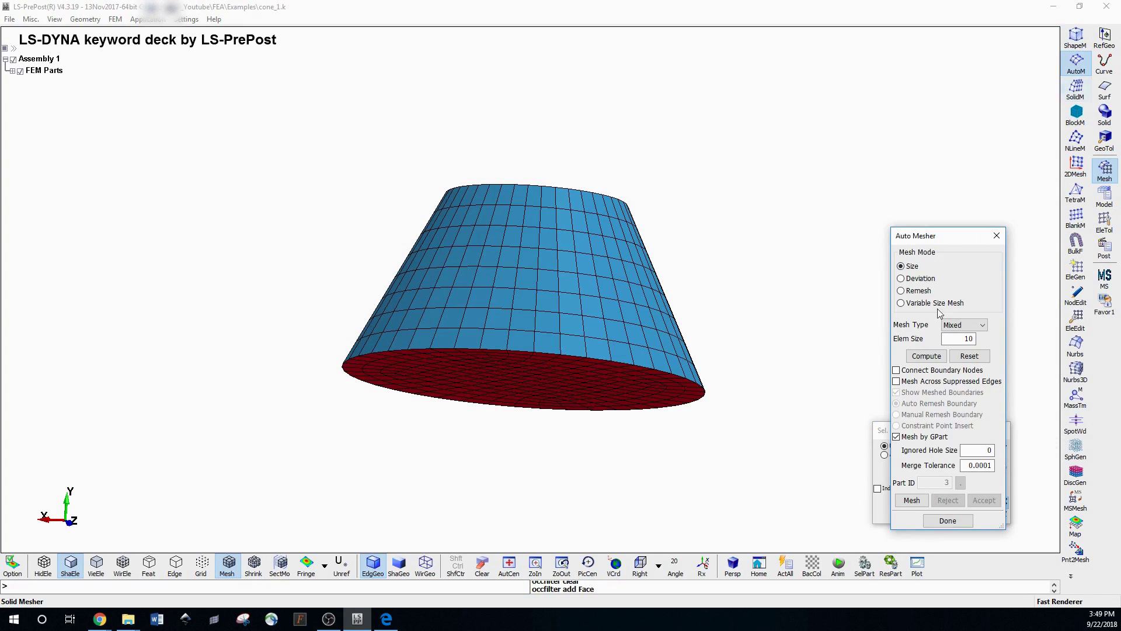
{"action": "left_click", "coordinate": [998, 102]}
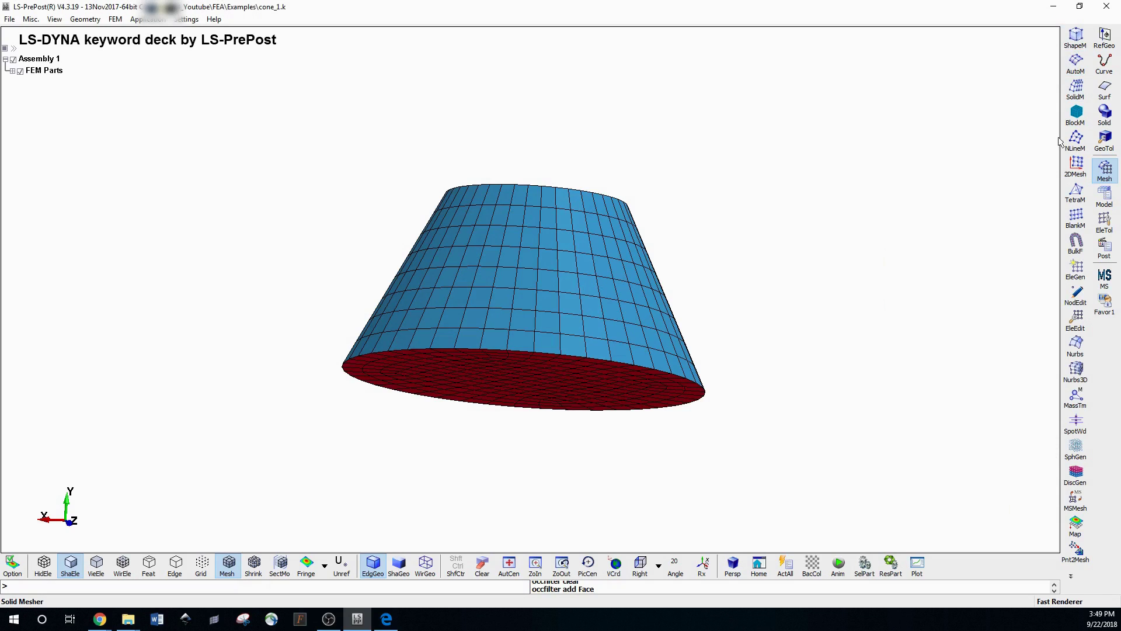
{"action": "left_click", "coordinate": [1073, 120]}
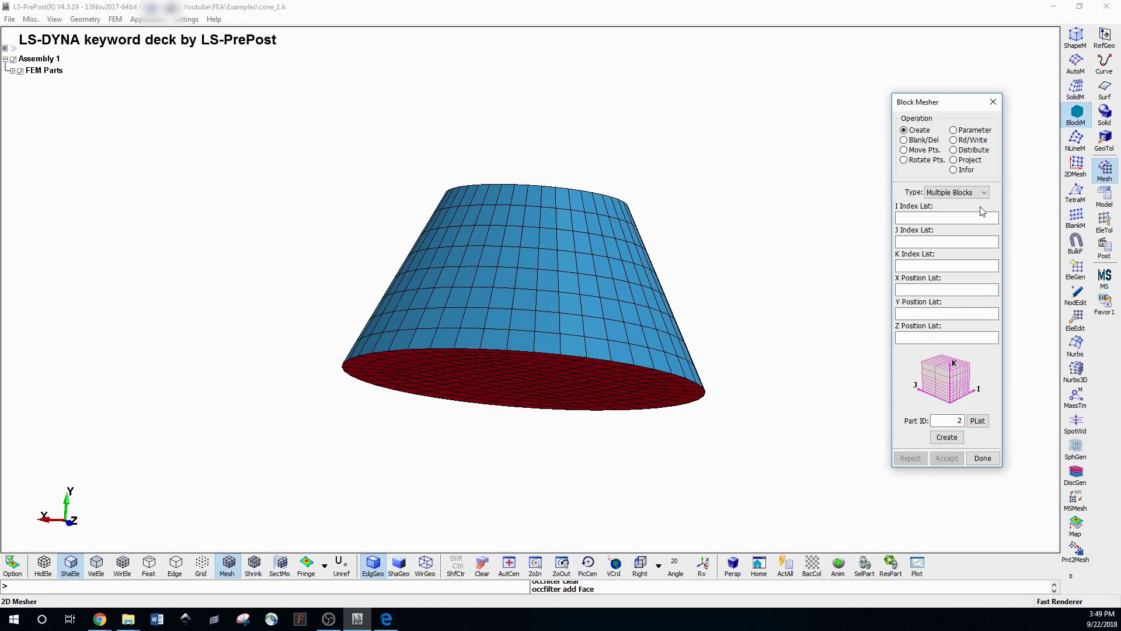
{"action": "left_click", "coordinate": [995, 104]}
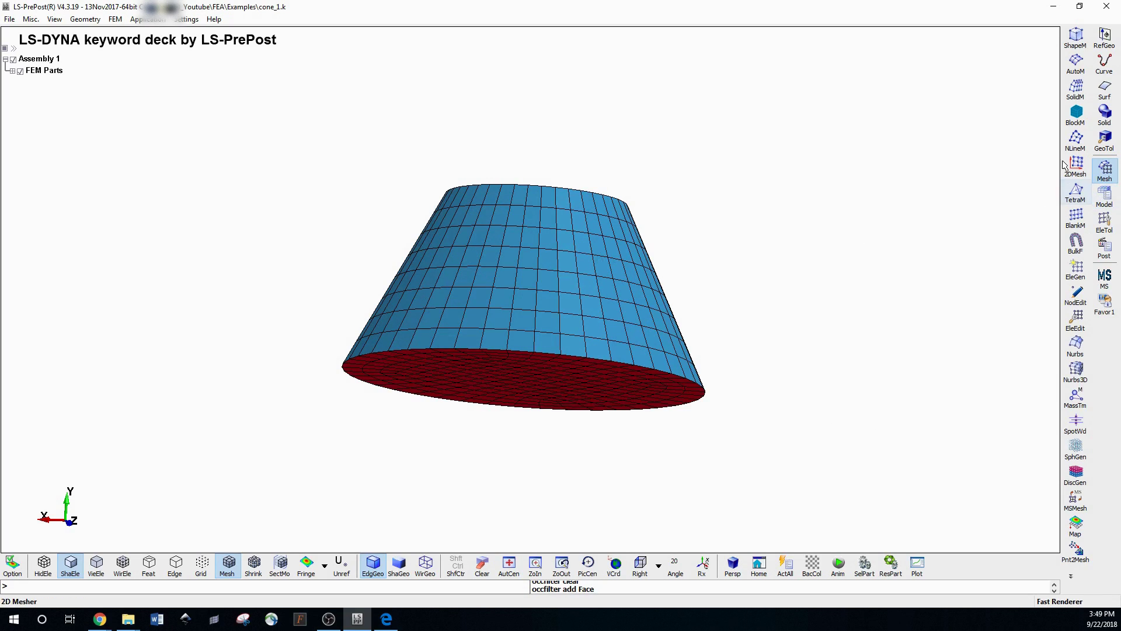
{"action": "left_click", "coordinate": [1102, 194]}
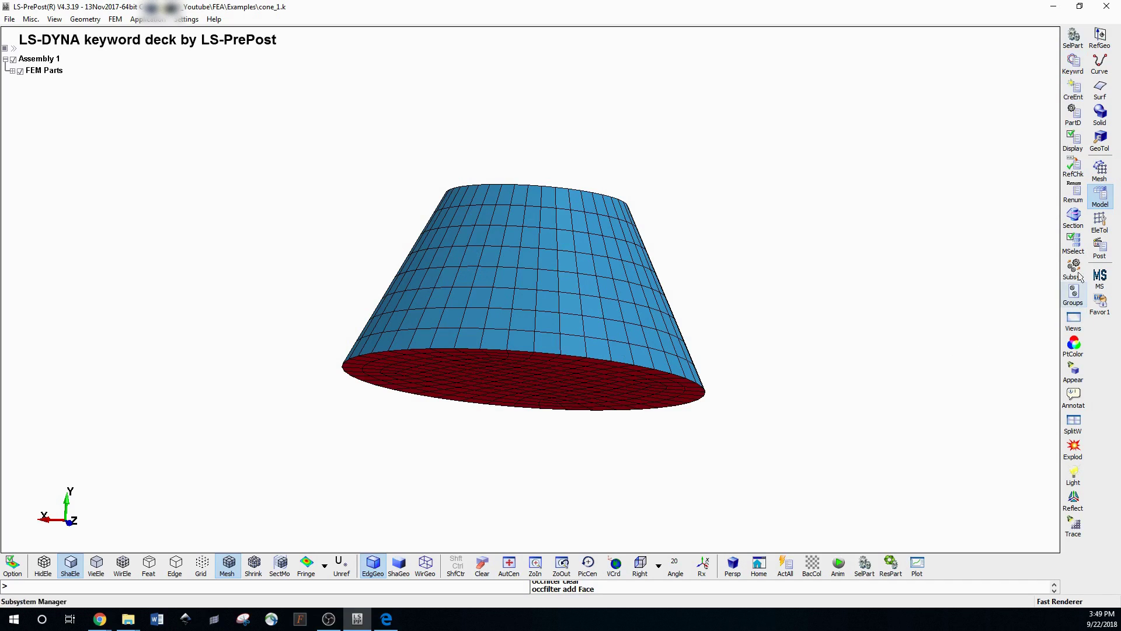
- Open the part selection and display the Shell part and the Solid part alternately, one at a time
{"action": "left_click", "coordinate": [1074, 50]}
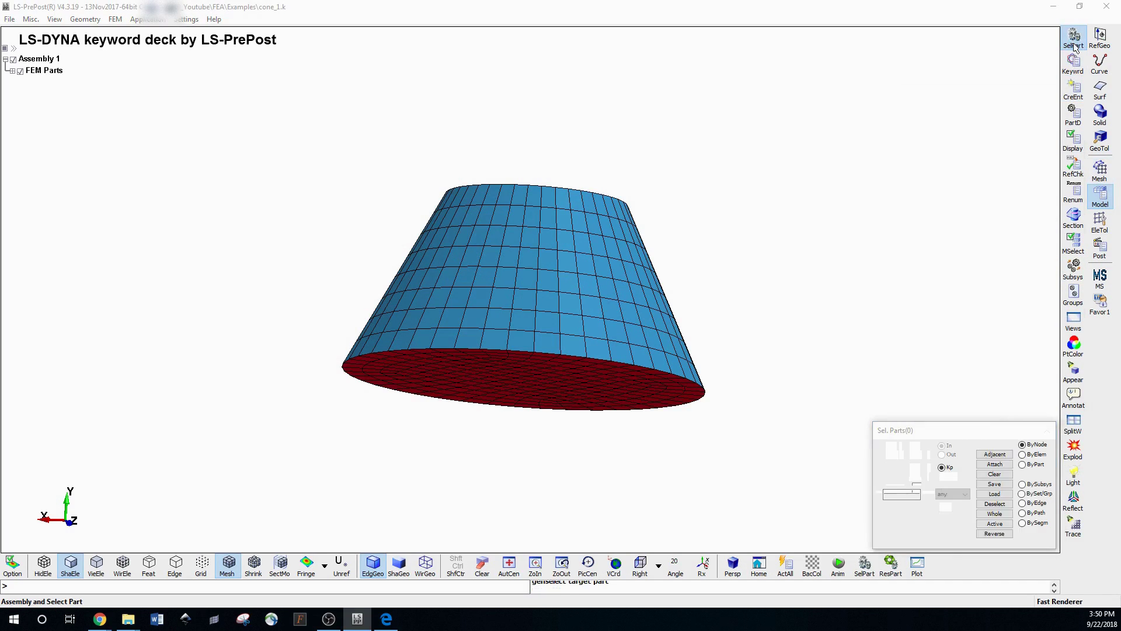
{"action": "left_click", "coordinate": [967, 132]}
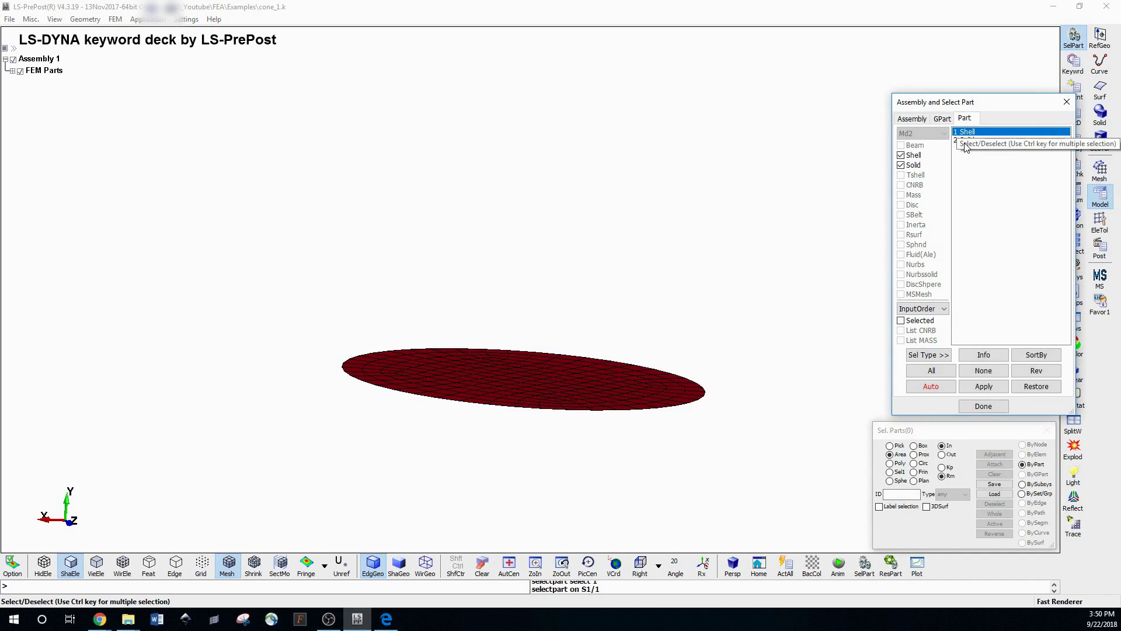
{"action": "left_click", "coordinate": [964, 141]}
{"action": "left_click", "coordinate": [974, 132]}
{"action": "left_click", "coordinate": [974, 141]}
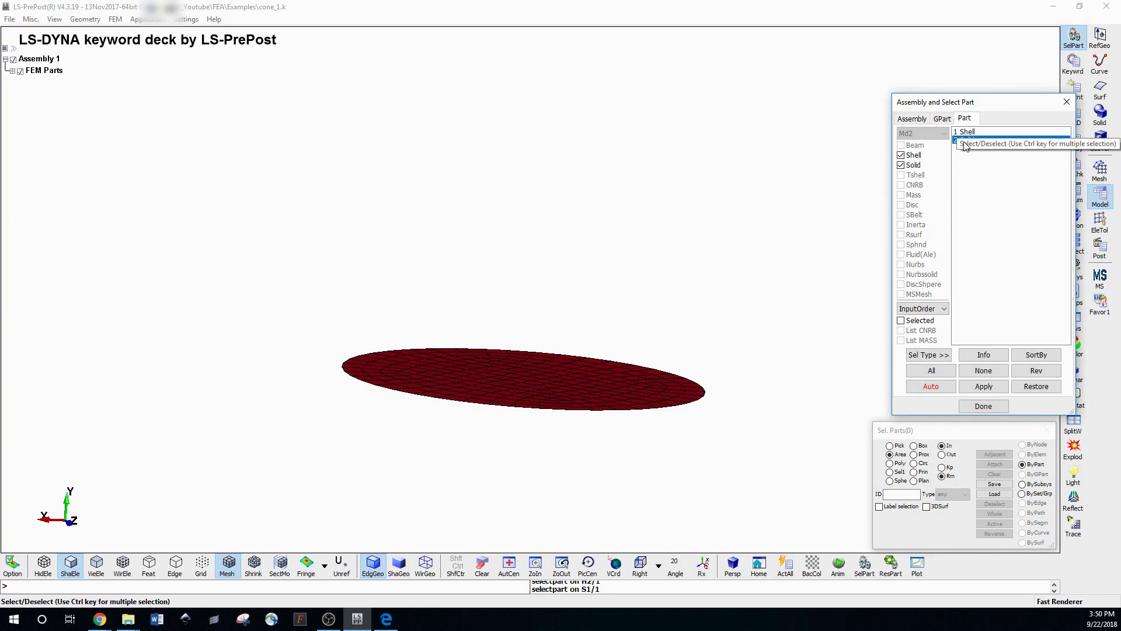
{"action": "left_click_drag", "start_coordinate": [993, 108], "coordinate": [946, 60]}
{"action": "left_click", "coordinate": [941, 83]}
{"action": "left_click", "coordinate": [942, 92]}
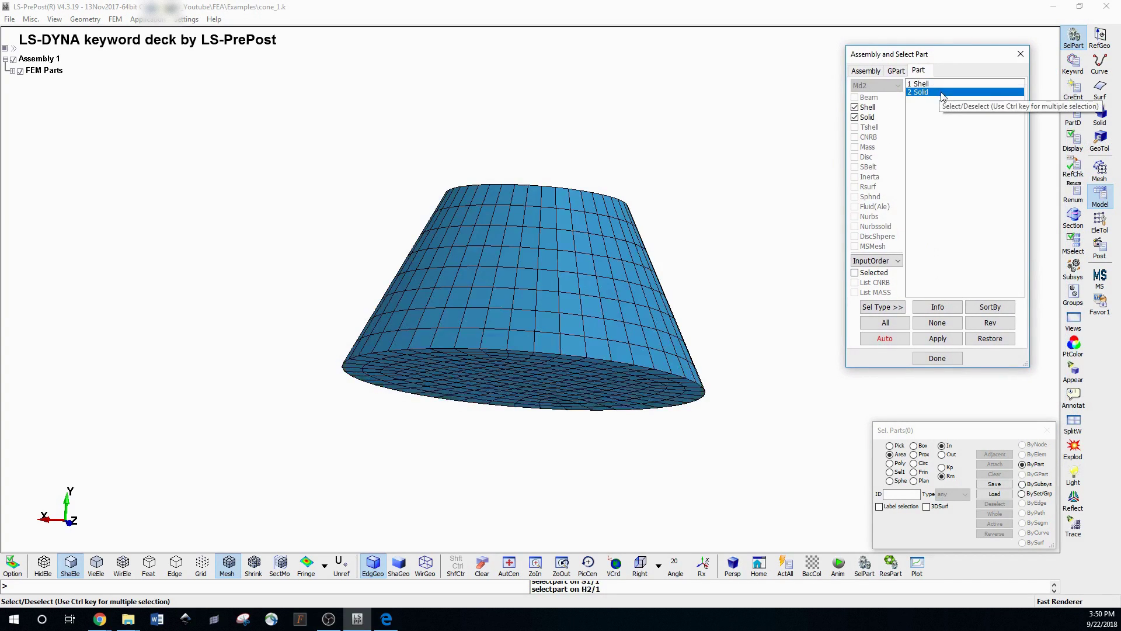
- Display the Shell and Solid parts together, view the Shell part alone, and add the Solid part back
{"action": "left_click", "coordinate": [931, 84], "text": "ctrl"}
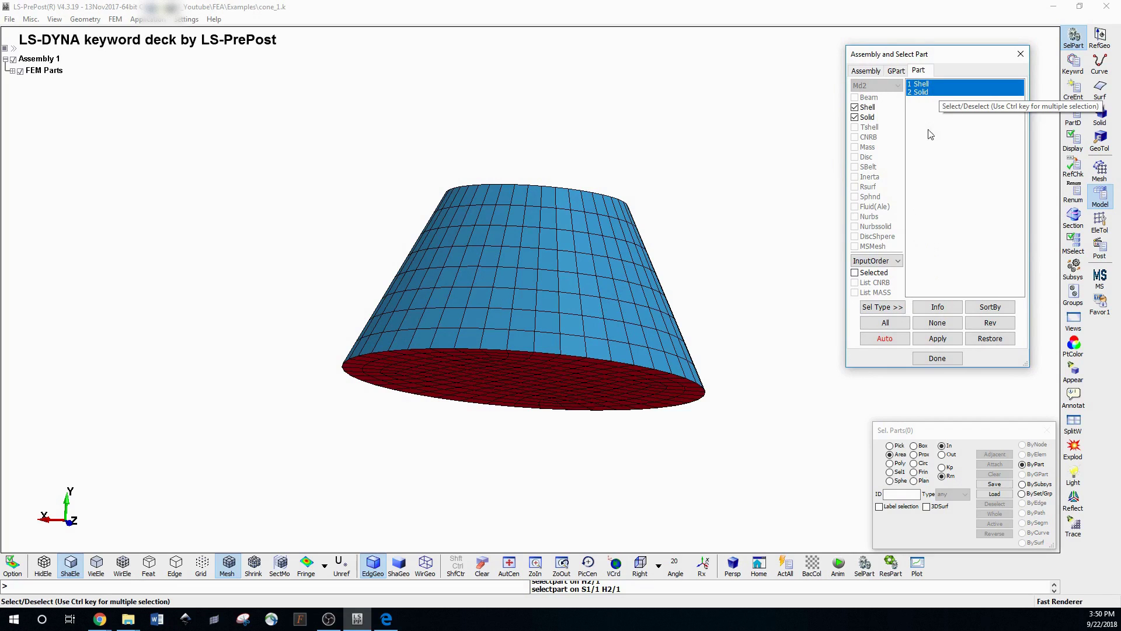
{"action": "left_click", "coordinate": [933, 93], "text": "ctrl"}
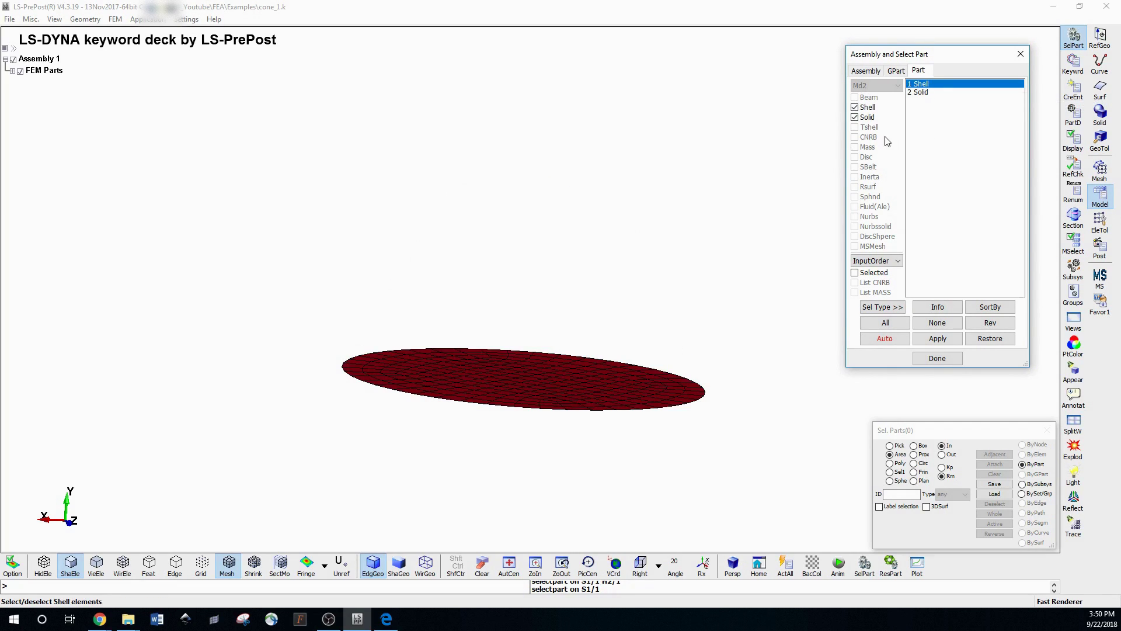
{"action": "left_click_drag", "start_coordinate": [684, 321], "coordinate": [728, 202], "text": "shift"}
{"action": "left_click", "coordinate": [923, 94], "text": "ctrl"}
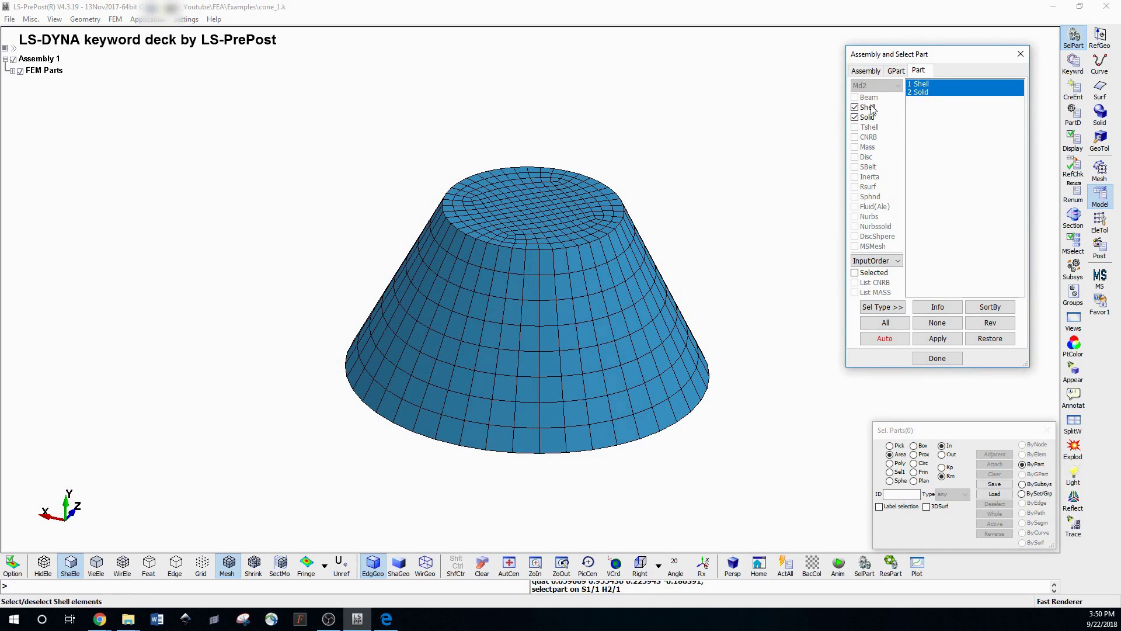
- Switch the Solid and Shell element type filters off and on again in turn
{"action": "left_click", "coordinate": [857, 118]}
{"action": "left_click_drag", "start_coordinate": [646, 383], "coordinate": [652, 236], "text": "shift"}
{"action": "left_click", "coordinate": [855, 117]}
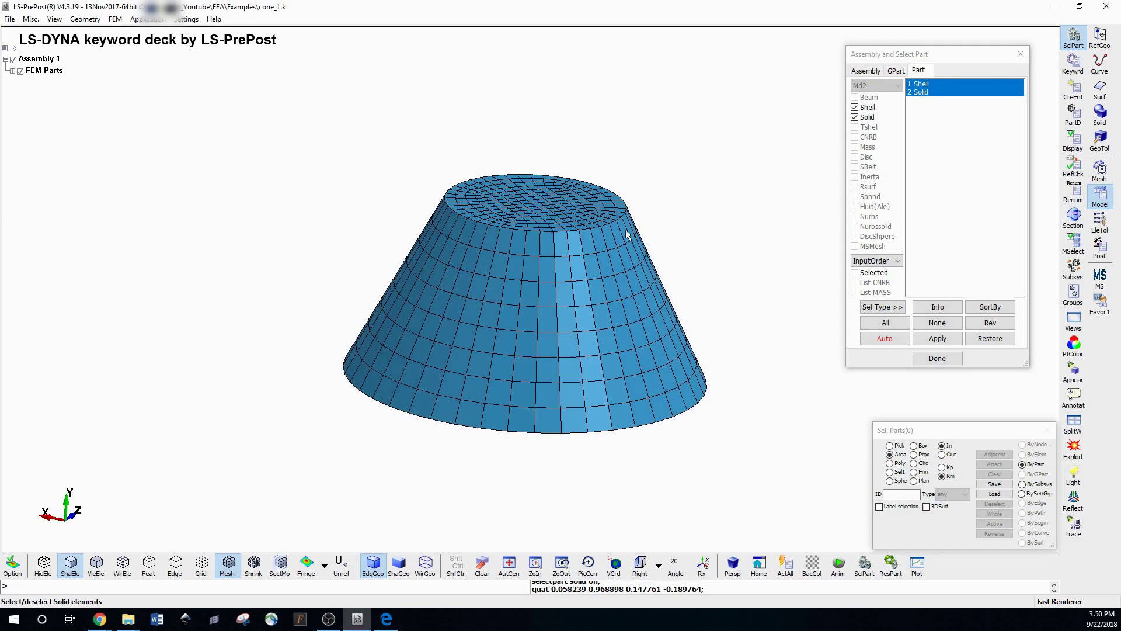
{"action": "left_click", "coordinate": [855, 107]}
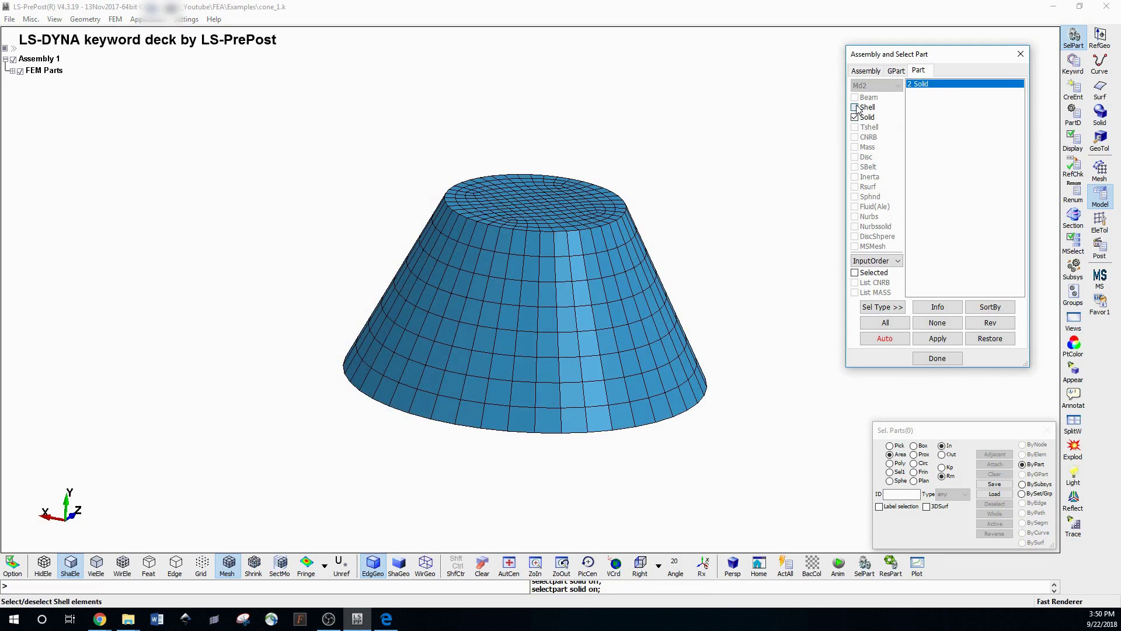
{"action": "left_click", "coordinate": [856, 108]}
{"action": "left_click", "coordinate": [855, 118]}
{"action": "left_click", "coordinate": [855, 117]}
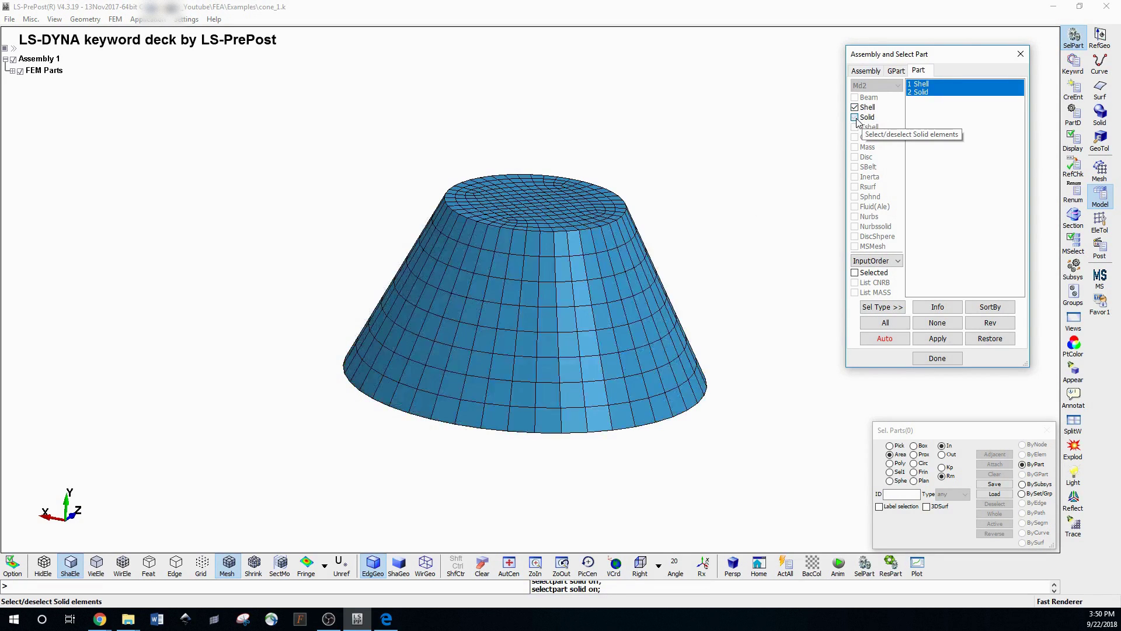
- Review the part list ordering options and set the order to NumOrder
{"action": "left_click", "coordinate": [876, 261]}
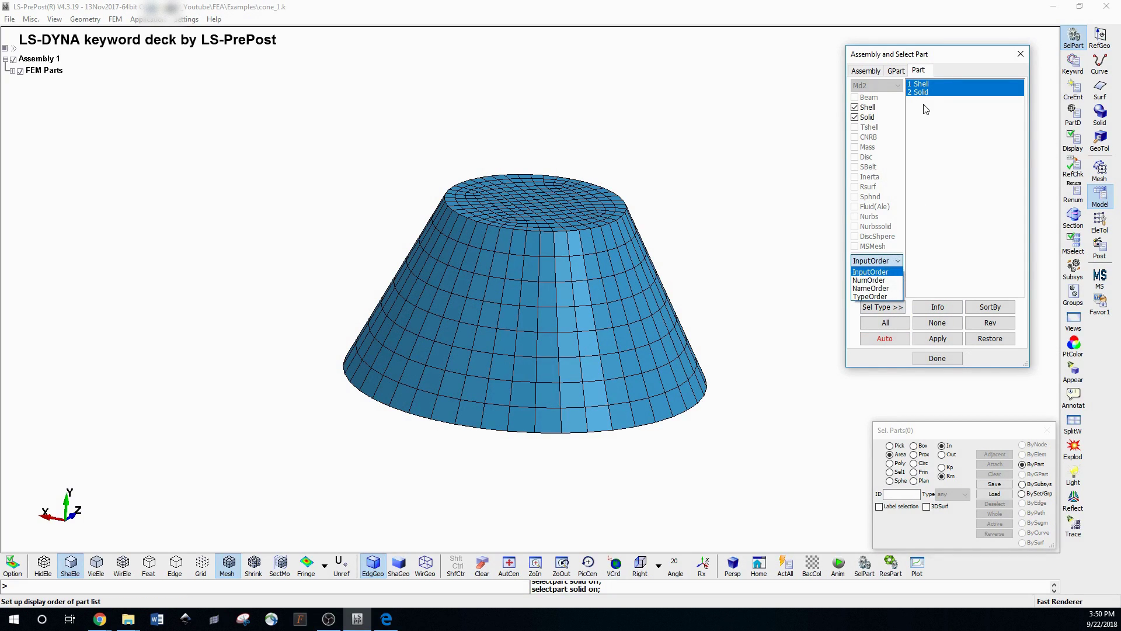
{"action": "left_click", "coordinate": [870, 272]}
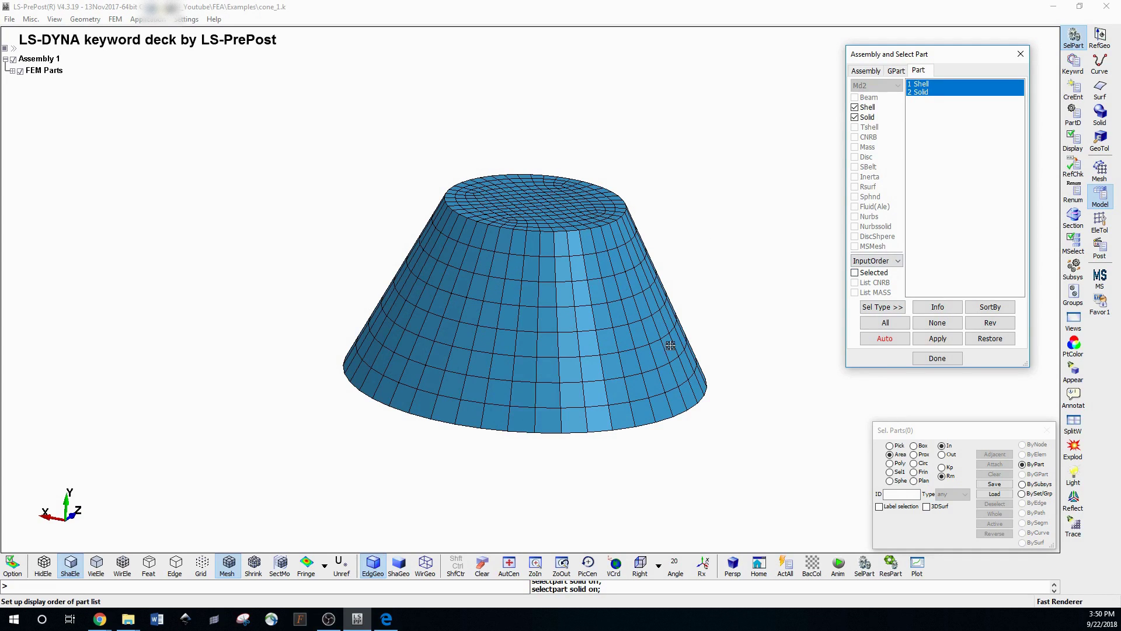
{"action": "left_click", "coordinate": [861, 264]}
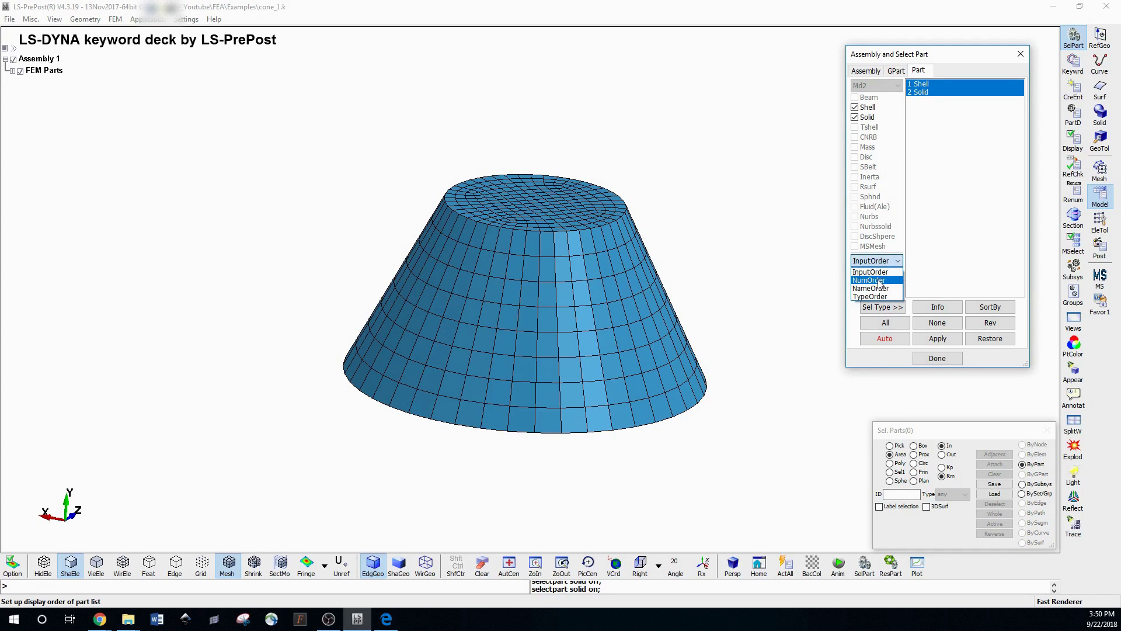
{"action": "left_click", "coordinate": [897, 271]}
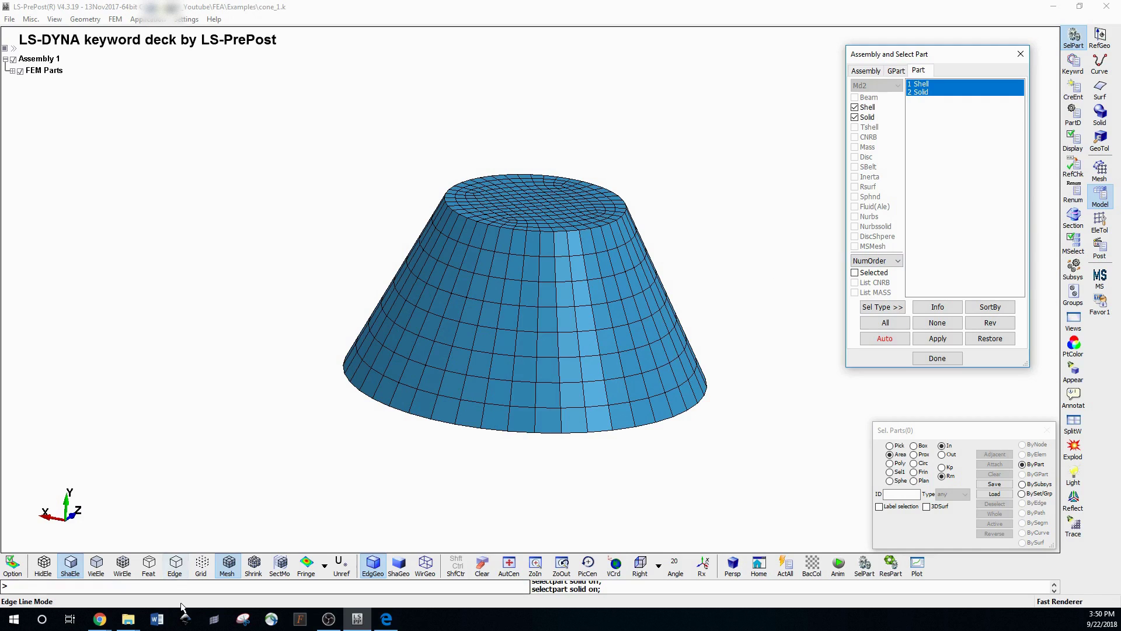
- Switch to File Explorer, check which apps can open cone_1.k, cancel, and return to LS-PrePost
{"action": "left_click", "coordinate": [128, 619]}
{"action": "mouse_move", "coordinate": [160, 570]}
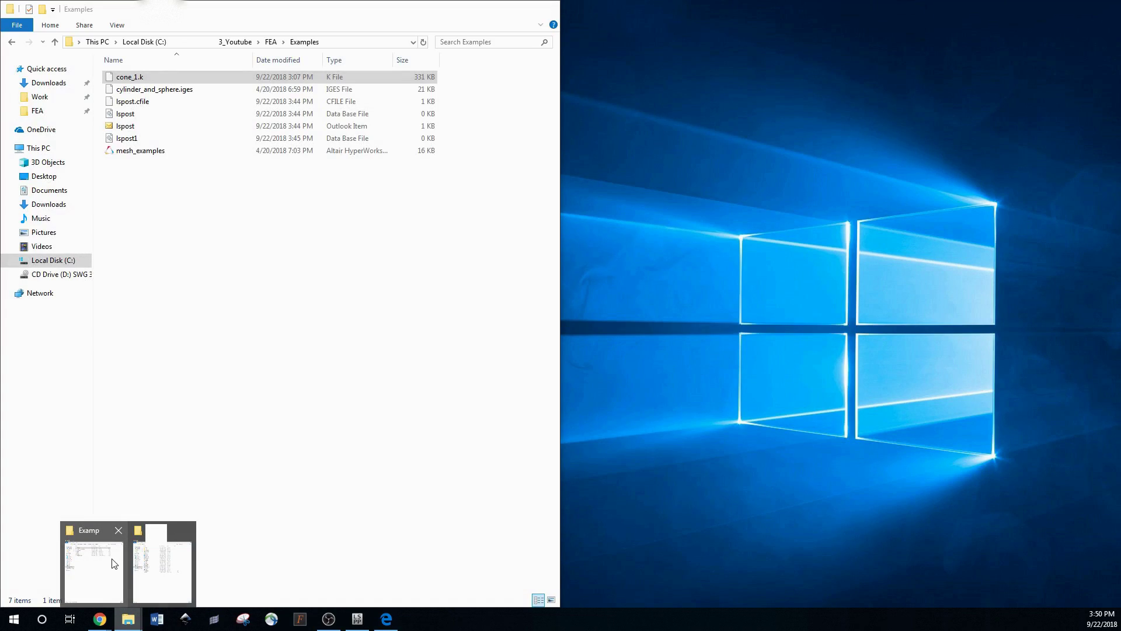
{"action": "left_click", "coordinate": [107, 562]}
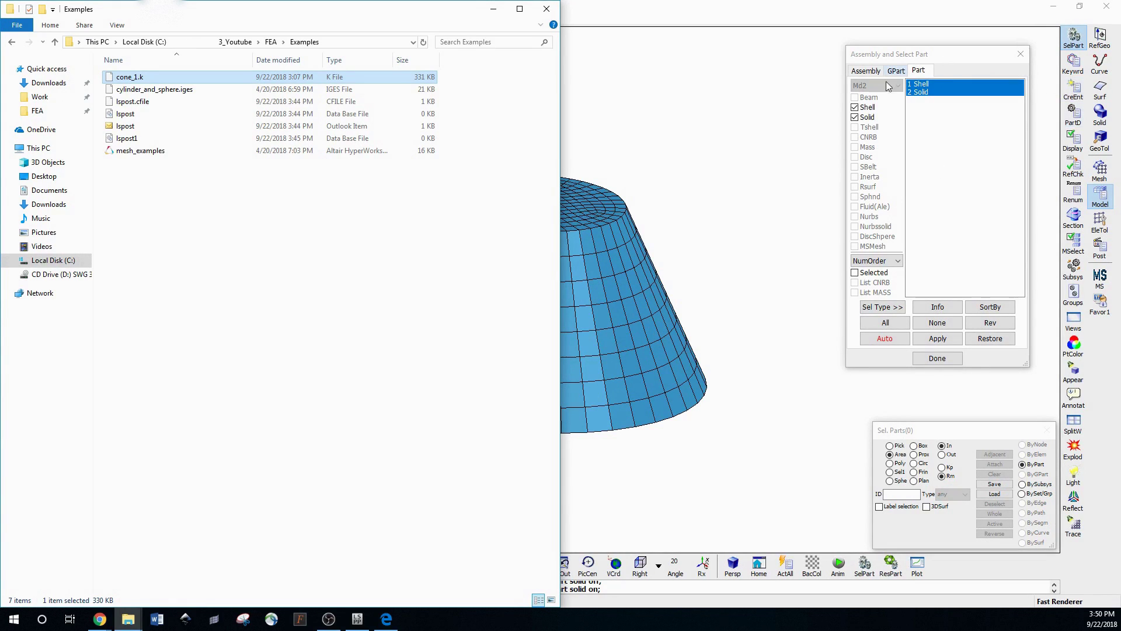
{"action": "right_click", "coordinate": [140, 77]}
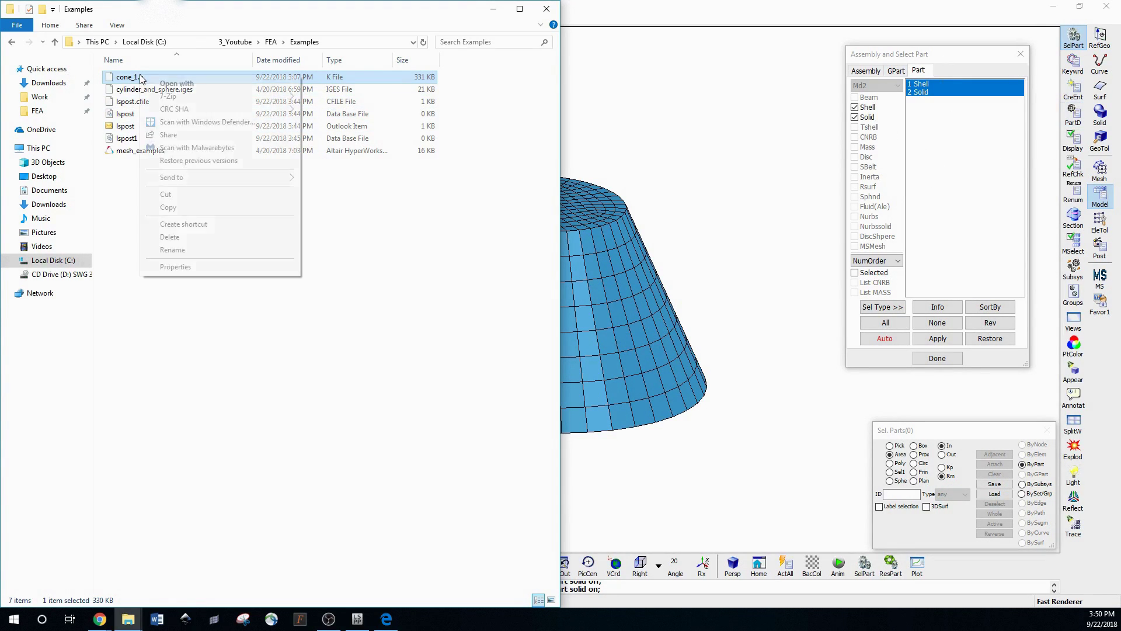
{"action": "left_click", "coordinate": [219, 83]}
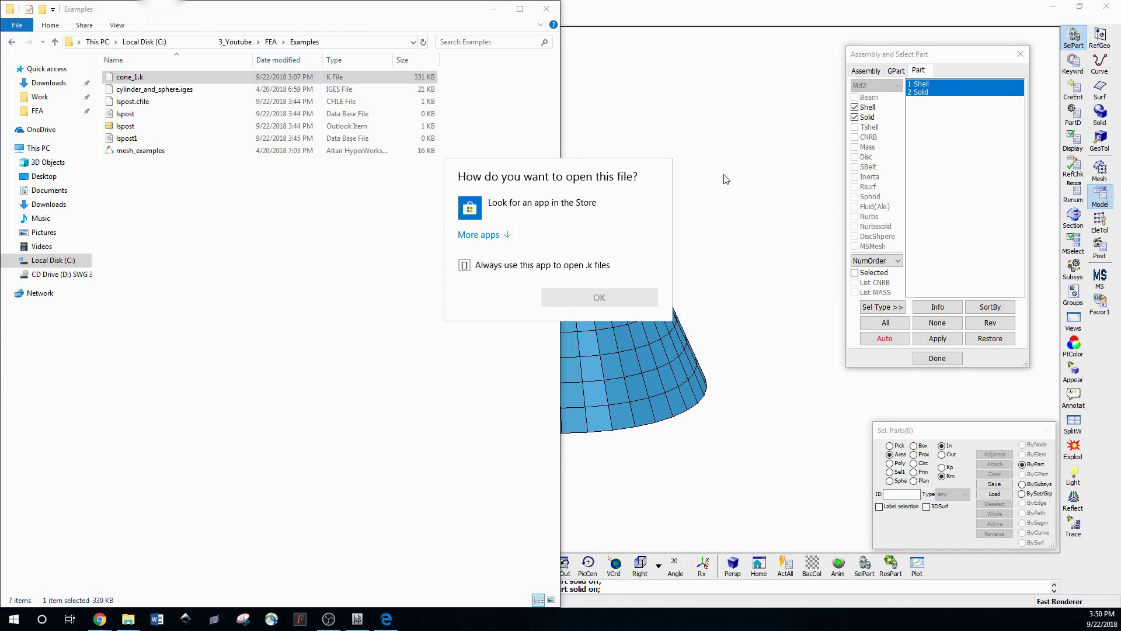
{"action": "key", "text": "Escape"}
{"action": "left_click", "coordinate": [493, 8]}
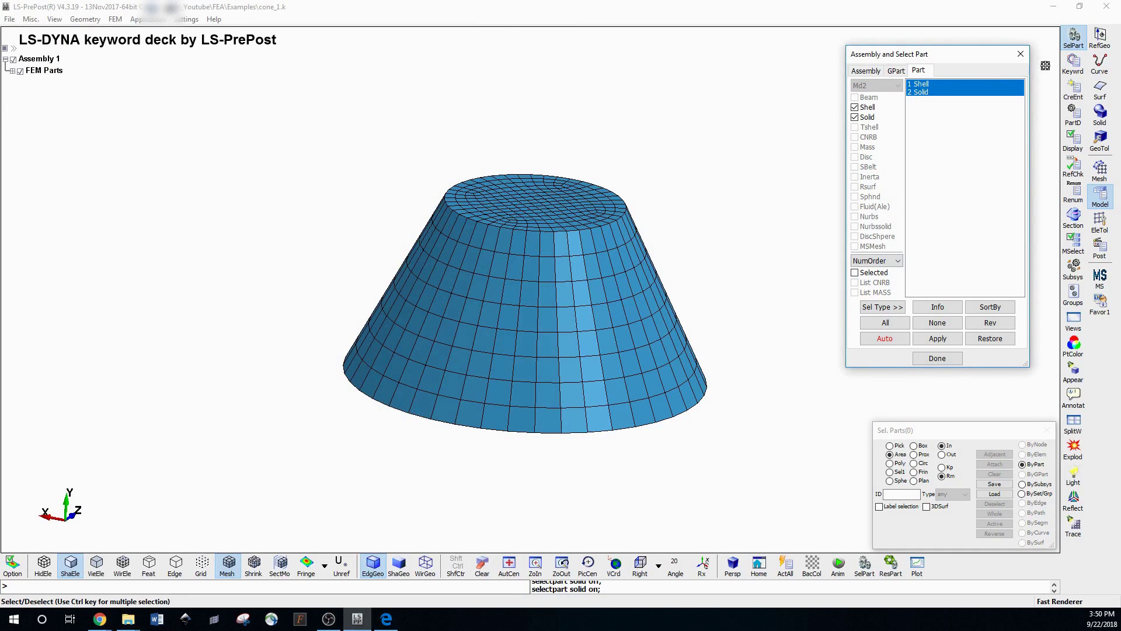
- Display only the Shell part, view its part information with section and material data, and close the part selection
{"action": "mouse_move", "coordinate": [522, 291]}
{"action": "left_mouse_down", "text": "ctrl"}
{"action": "mouse_move", "coordinate": [645, 280]}
{"action": "mouse_move", "coordinate": [613, 251]}
{"action": "mouse_move", "coordinate": [481, 256]}
{"action": "mouse_move", "coordinate": [600, 261]}
{"action": "left_mouse_up", "text": "ctrl"}
{"action": "scroll", "coordinate": [448, 230], "scroll_direction": "up", "scroll_amount": 2}
{"action": "left_click", "coordinate": [937, 358]}
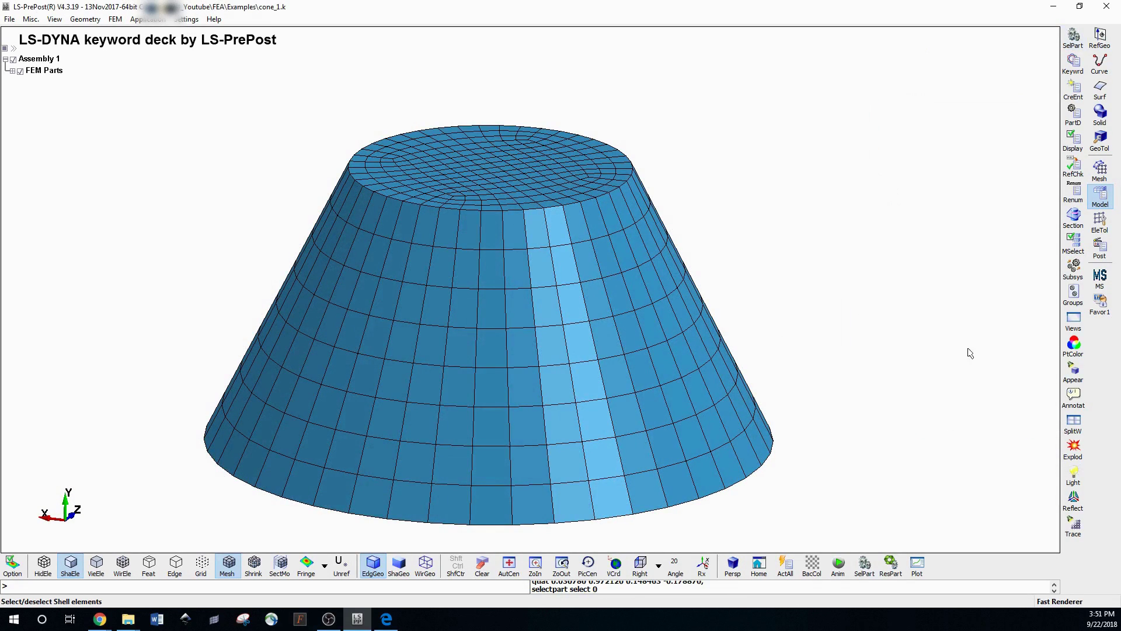
{"action": "left_click", "coordinate": [1073, 38]}
{"action": "left_click", "coordinate": [933, 87]}
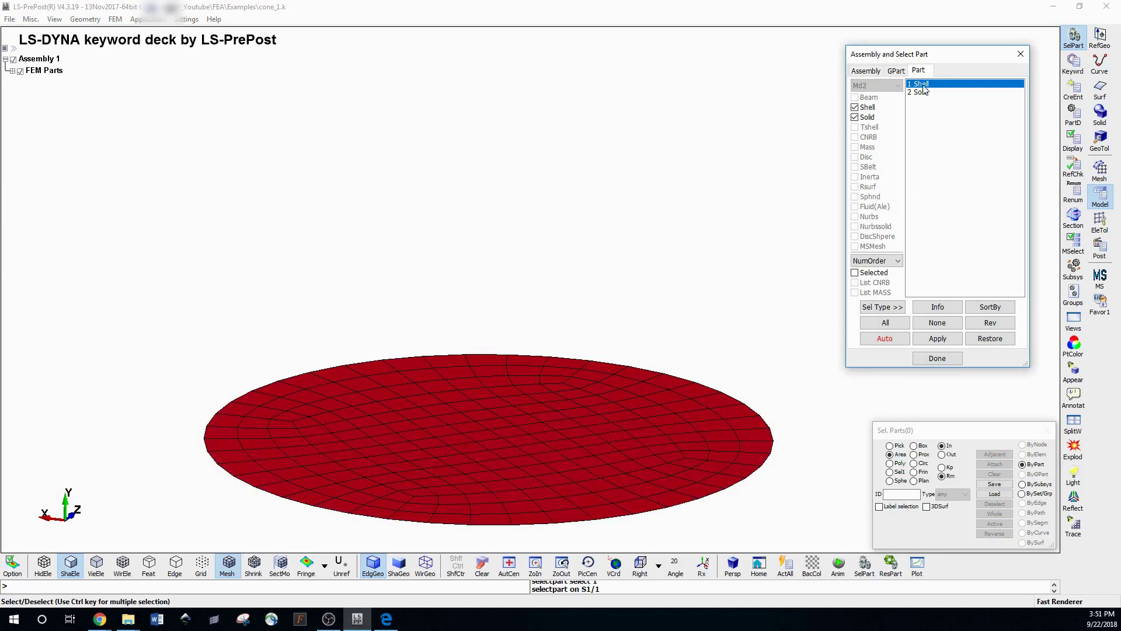
{"action": "left_click", "coordinate": [937, 306]}
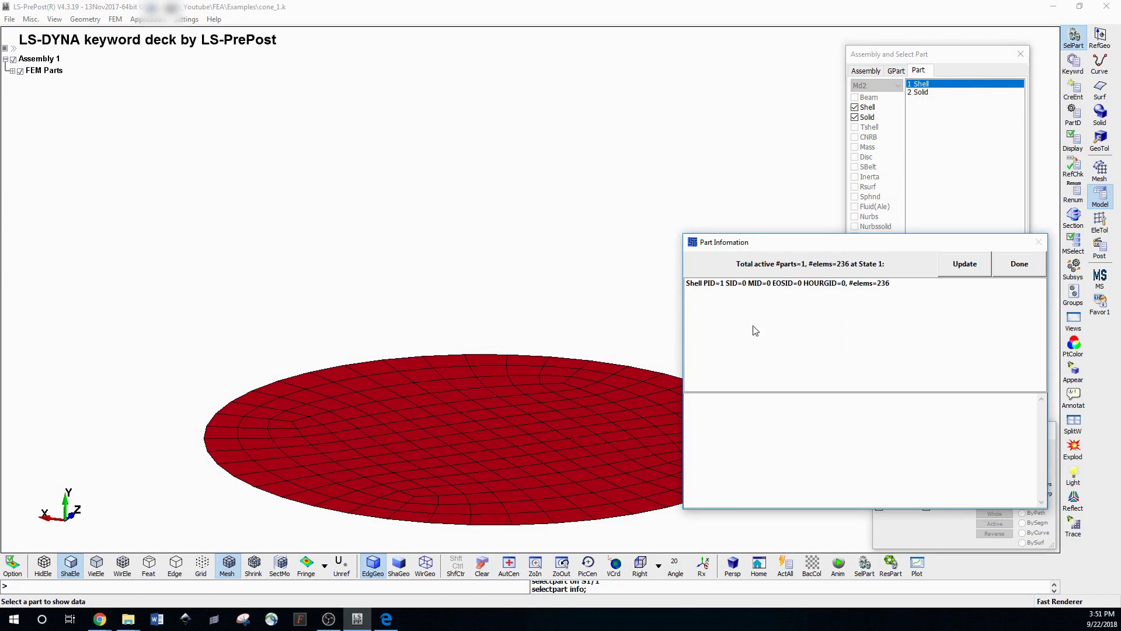
{"action": "left_click", "coordinate": [745, 285]}
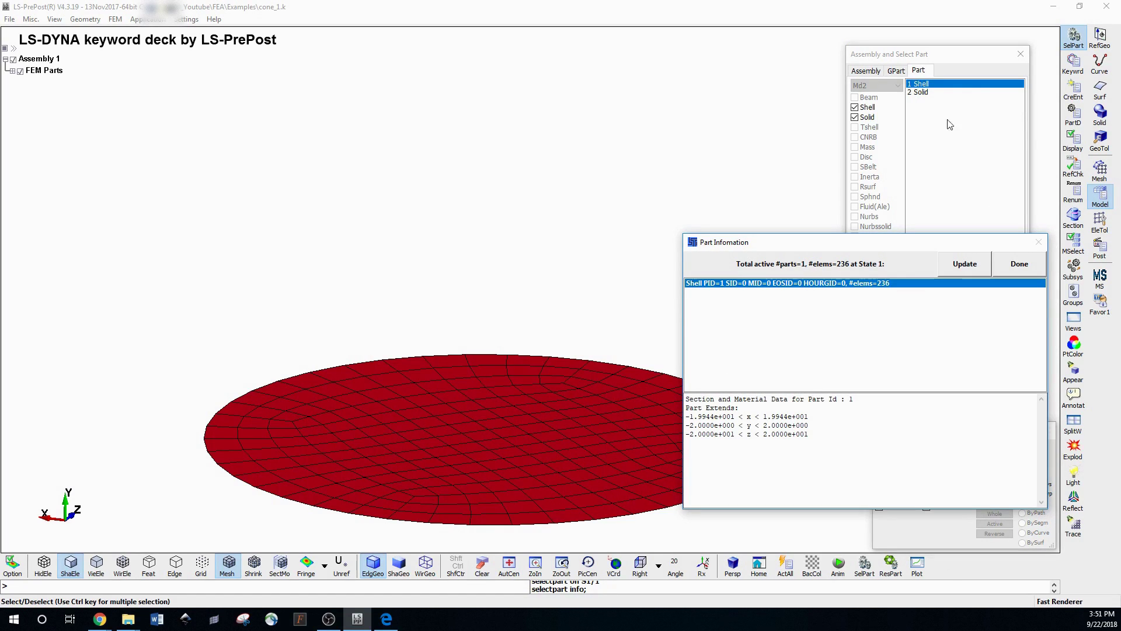
{"action": "left_click", "coordinate": [1020, 263]}
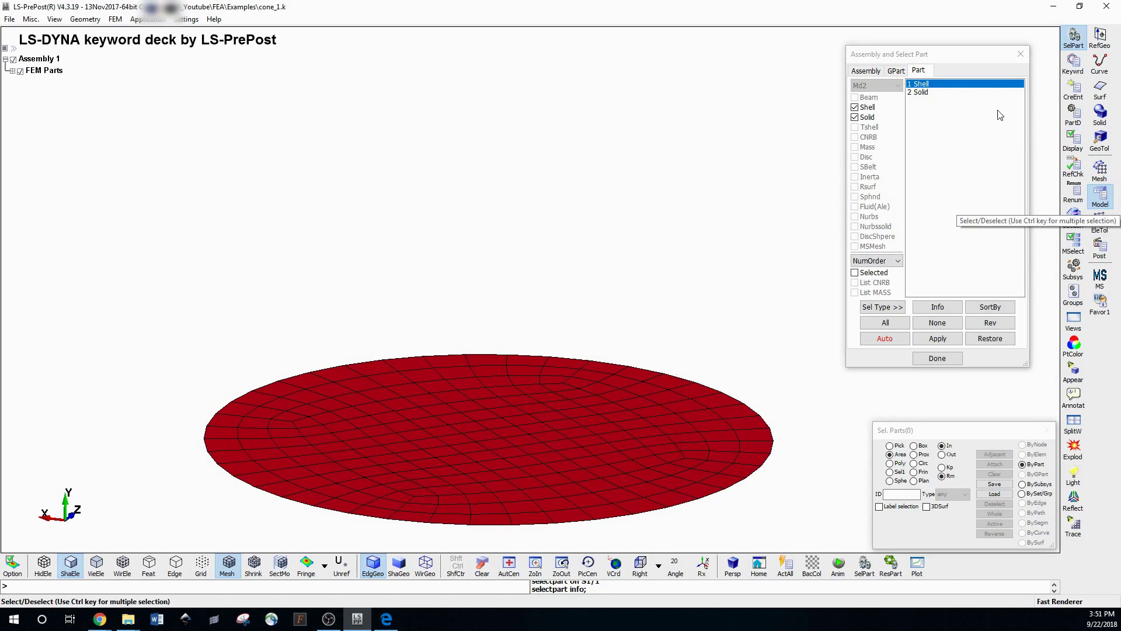
{"action": "left_click", "coordinate": [1021, 54]}
- Open the Keyword Manager, browse the list of all keywords, and return to the keywords used in the model
{"action": "left_click", "coordinate": [1076, 61]}
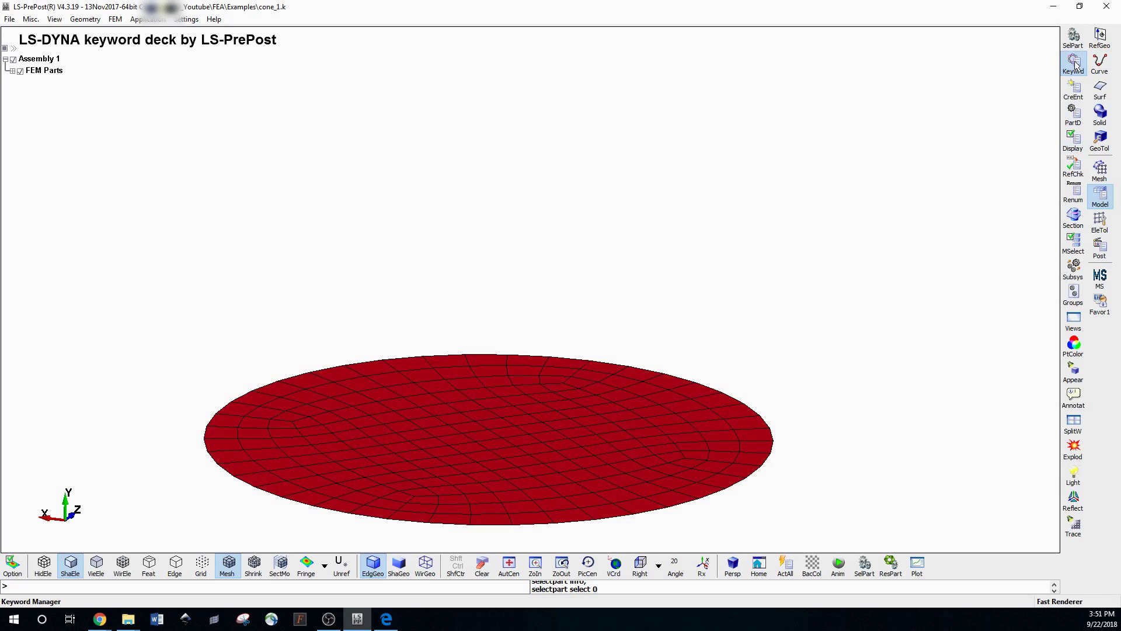
{"action": "left_click_drag", "start_coordinate": [942, 214], "coordinate": [942, 37]}
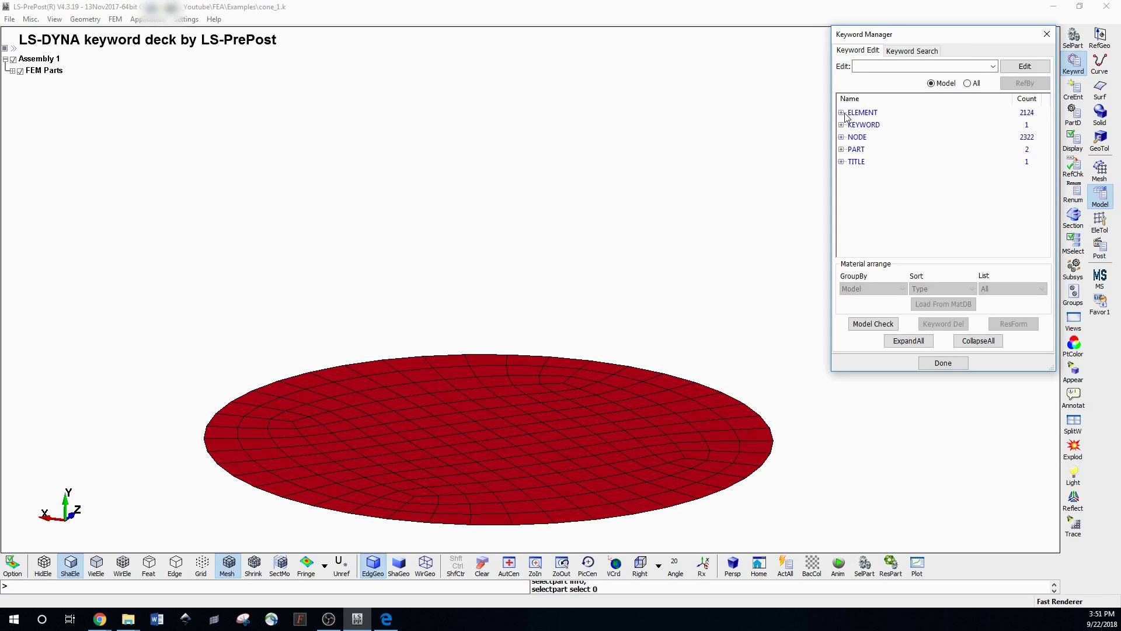
{"action": "left_click", "coordinate": [967, 83]}
{"action": "scroll", "coordinate": [913, 170], "scroll_direction": "down", "scroll_amount": 10}
{"action": "scroll", "coordinate": [916, 172], "scroll_direction": "up", "scroll_amount": 10}
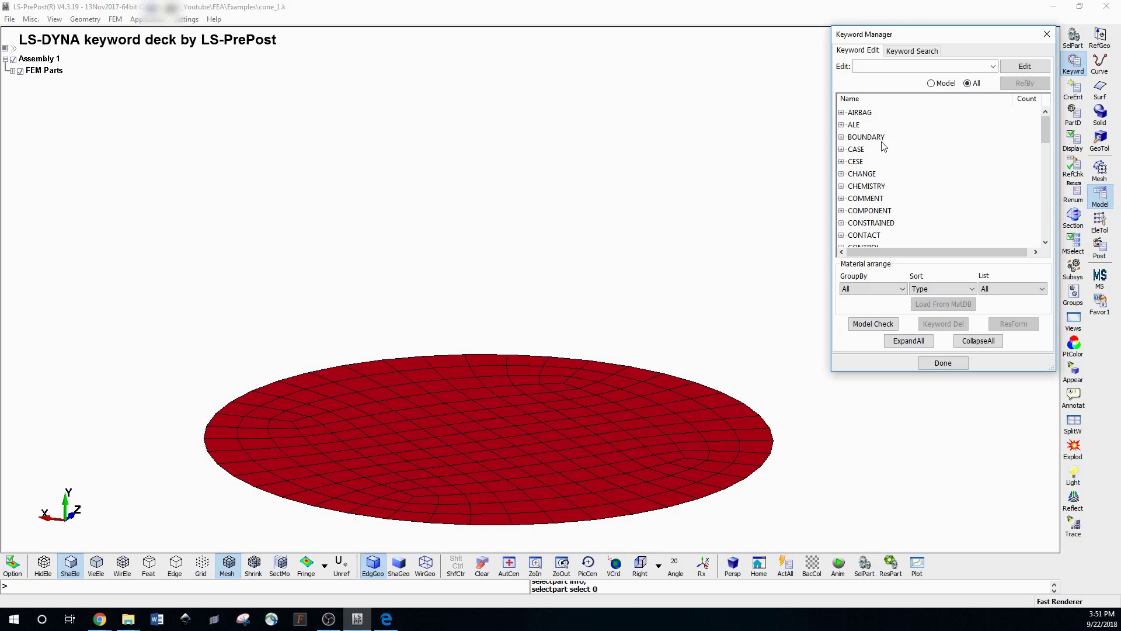
{"action": "mouse_move", "coordinate": [1046, 127]}
{"action": "left_mouse_down"}
{"action": "mouse_move", "coordinate": [1043, 214]}
{"action": "mouse_move", "coordinate": [1061, 128]}
{"action": "left_mouse_up"}
{"action": "scroll", "coordinate": [1046, 131], "scroll_direction": "down", "scroll_amount": 1}
{"action": "scroll", "coordinate": [1028, 125], "scroll_direction": "up", "scroll_amount": 1}
{"action": "left_click", "coordinate": [931, 83]}
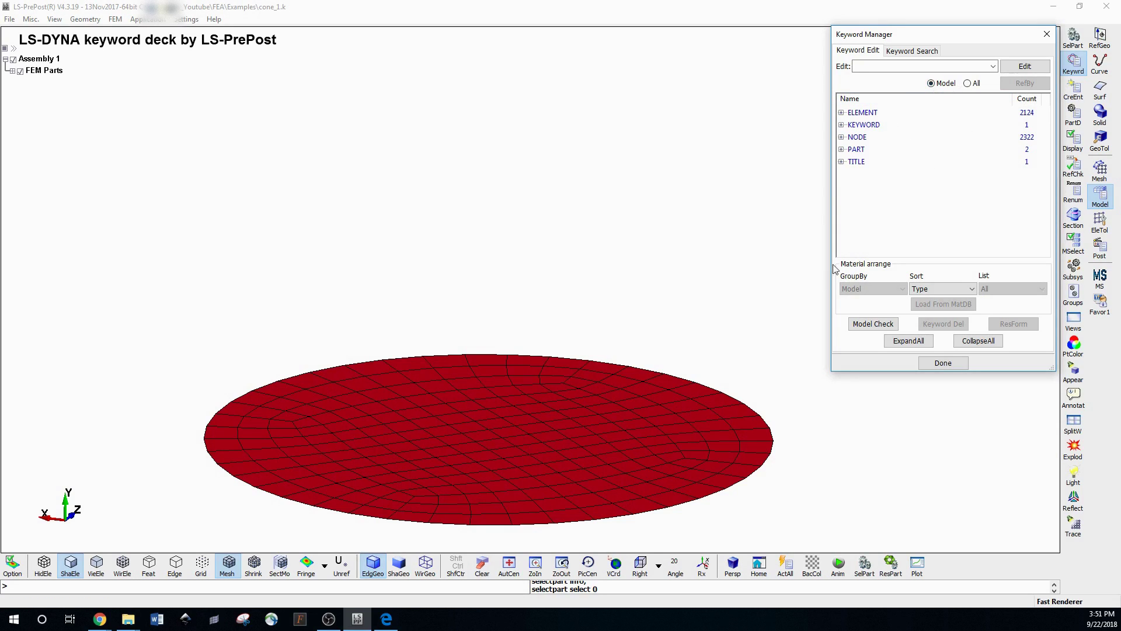
- Expand the PART keyword, look at its input form for part 1, and close the form
{"action": "left_click", "coordinate": [841, 149]}
{"action": "double_click", "coordinate": [866, 161]}
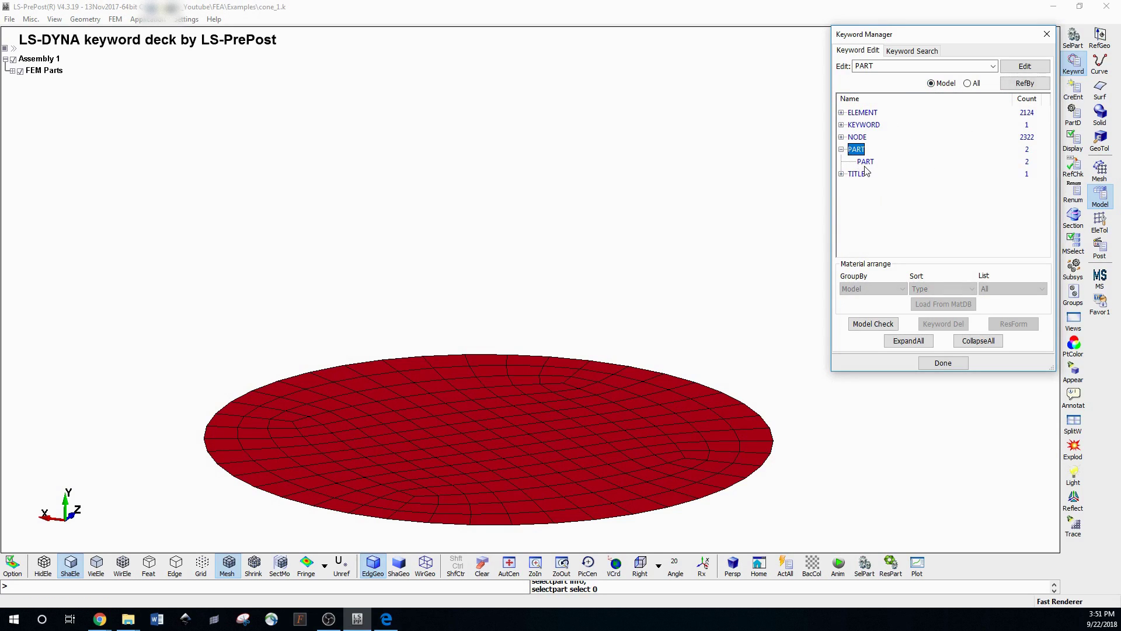
{"action": "left_click_drag", "start_coordinate": [629, 169], "coordinate": [591, 51]}
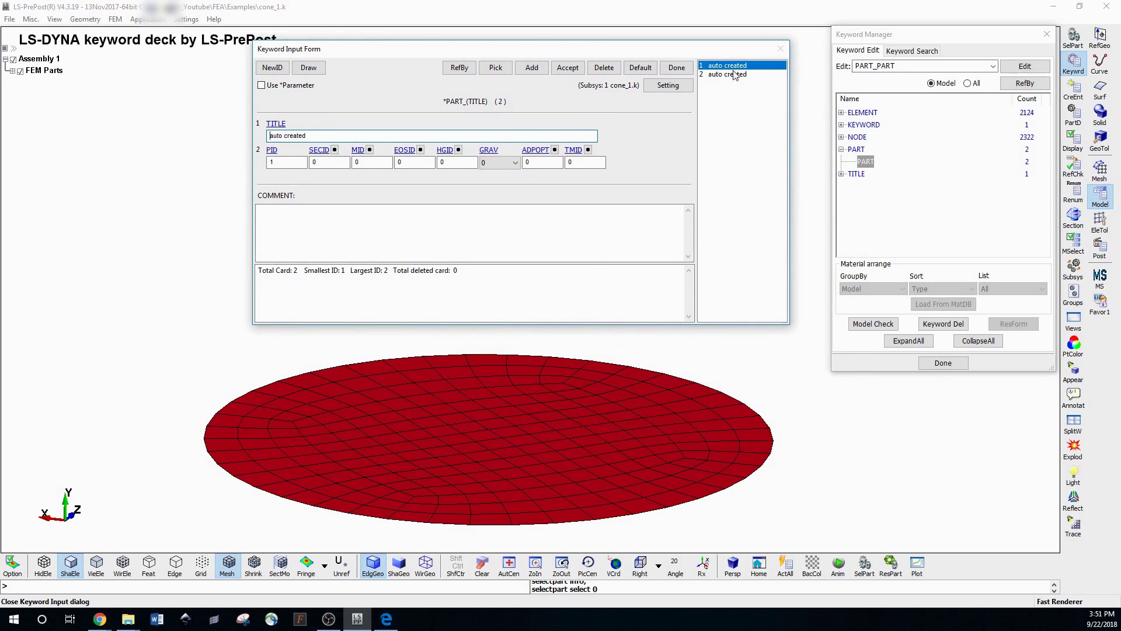
{"action": "left_click", "coordinate": [691, 70]}
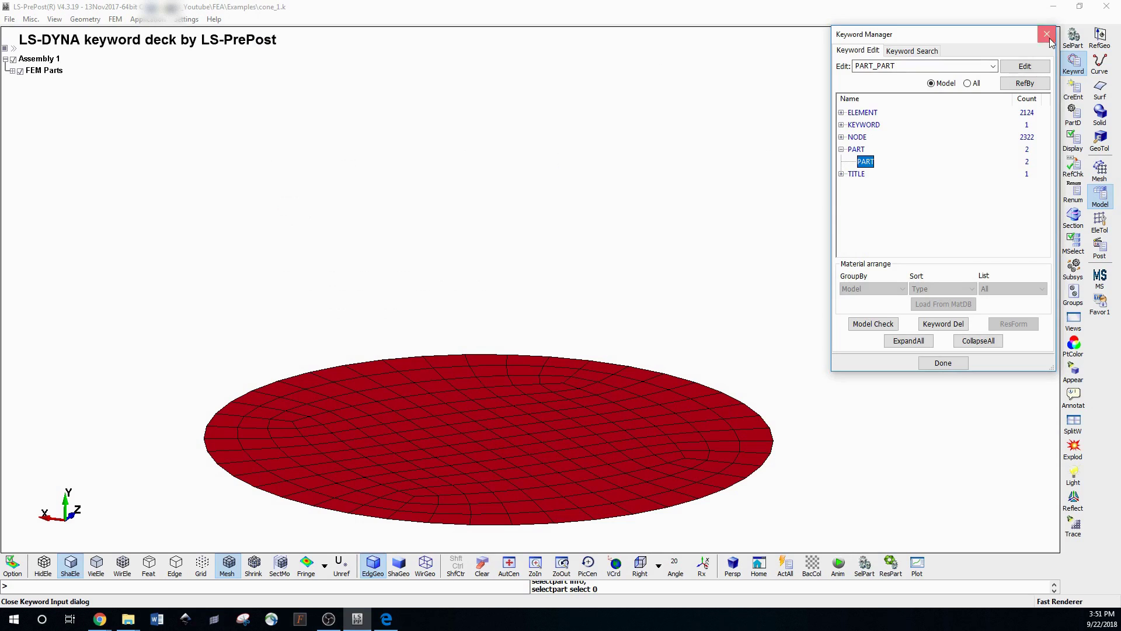
- Compare the Solid and Shell parts in the part selection and leave only the Solid part displayed
{"action": "left_click", "coordinate": [1073, 38]}
{"action": "left_click", "coordinate": [911, 72]}
{"action": "left_click", "coordinate": [910, 65]}
{"action": "left_click", "coordinate": [925, 73]}
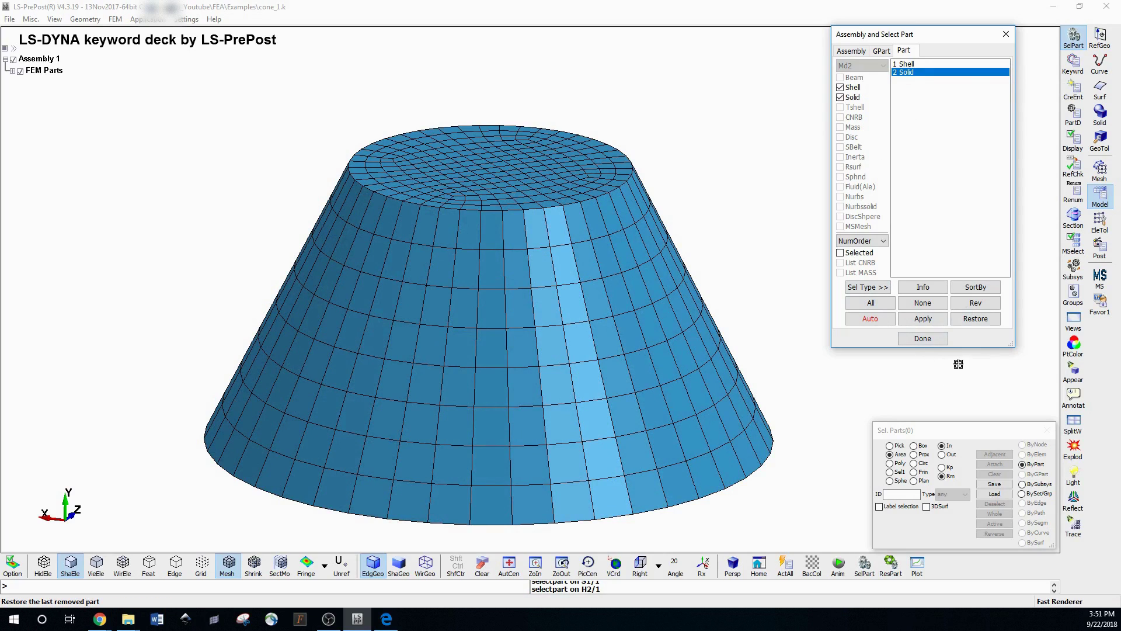
{"action": "left_click", "coordinate": [929, 339]}
- Open the PART keyword in the Keyword Manager and title part 2 Cone_solid
{"action": "left_click", "coordinate": [1073, 62]}
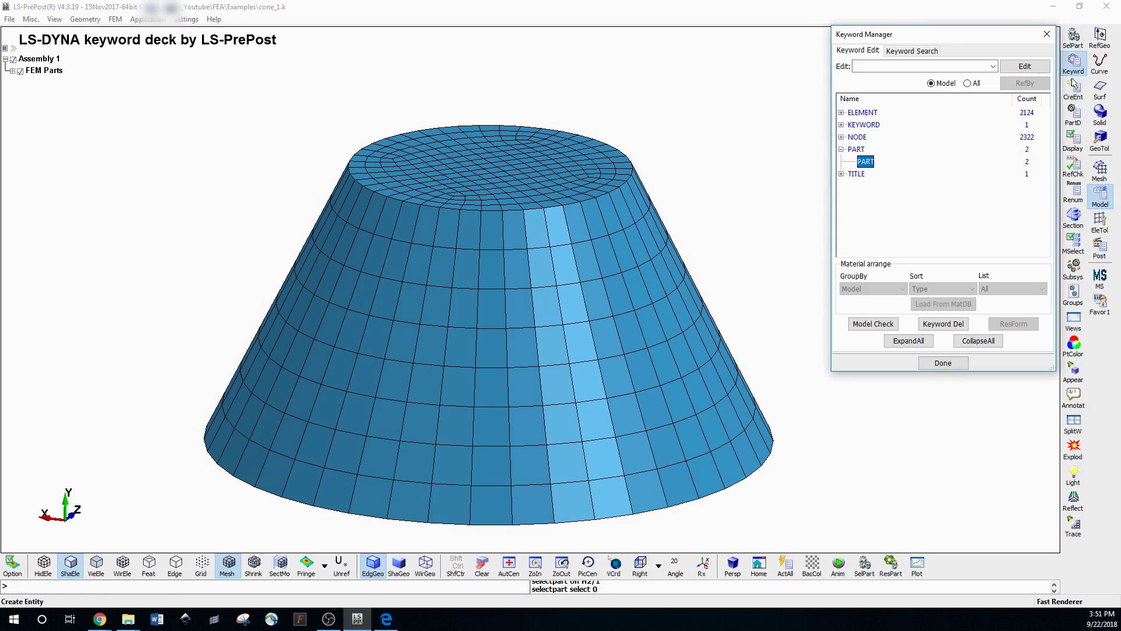
{"action": "double_click", "coordinate": [864, 164]}
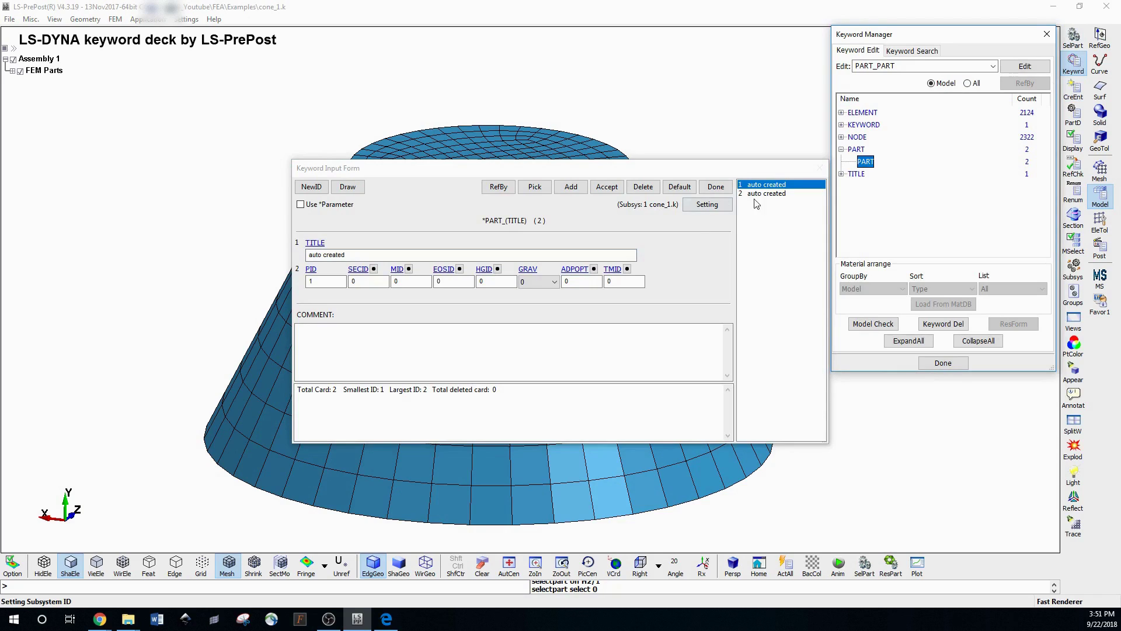
{"action": "left_click", "coordinate": [771, 195]}
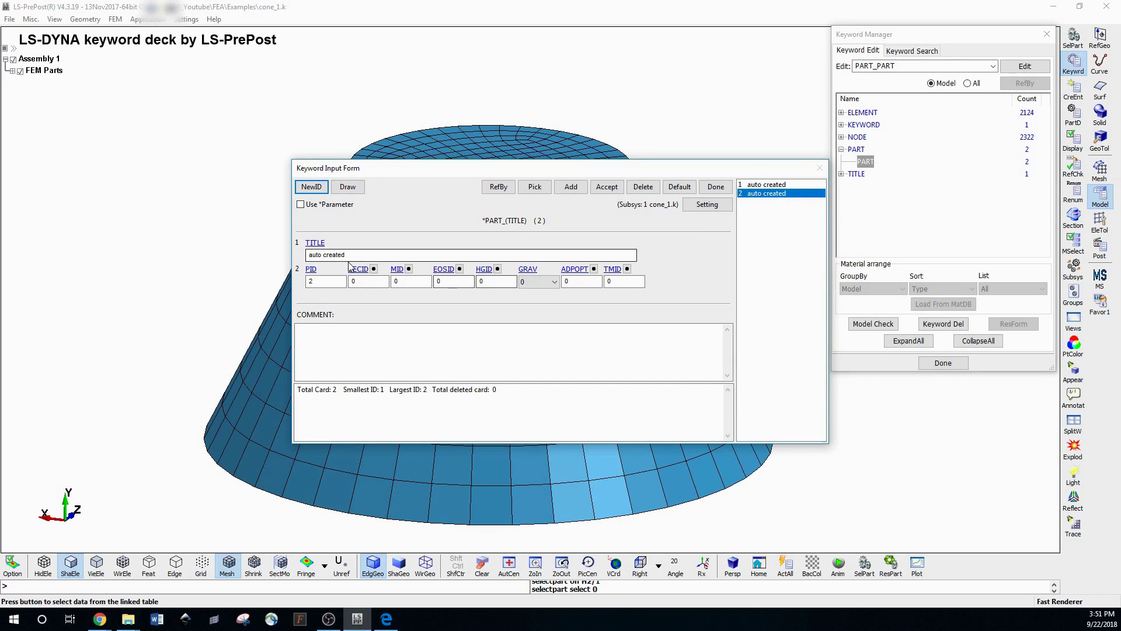
{"action": "left_click", "coordinate": [310, 255]}
{"action": "type", "text": "Cone_solid"}
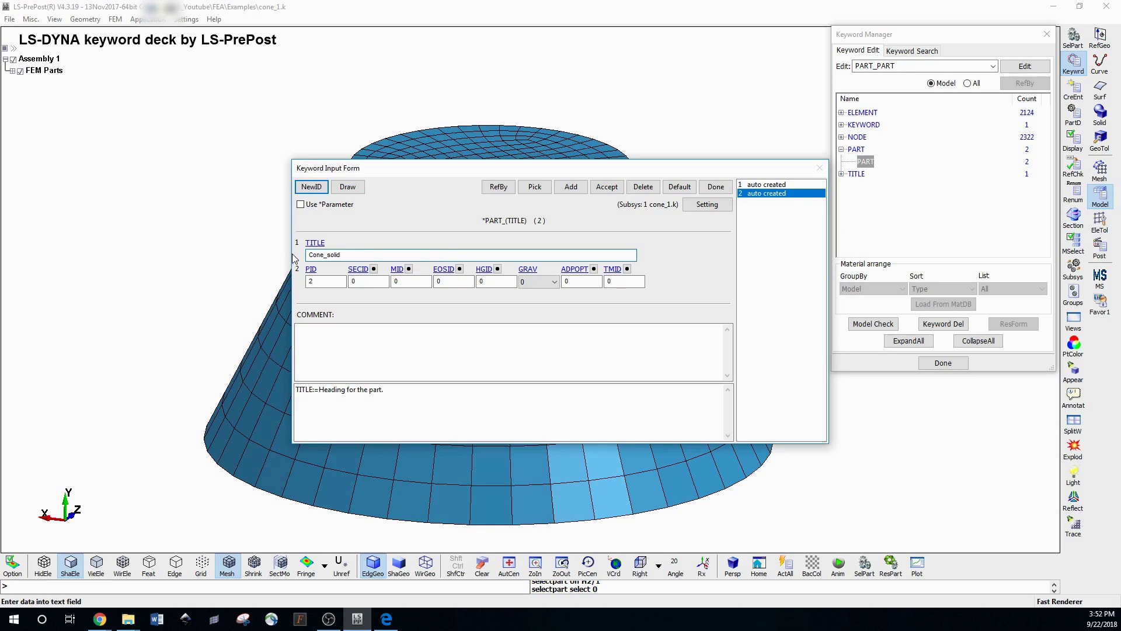
{"action": "left_click", "coordinate": [324, 284]}
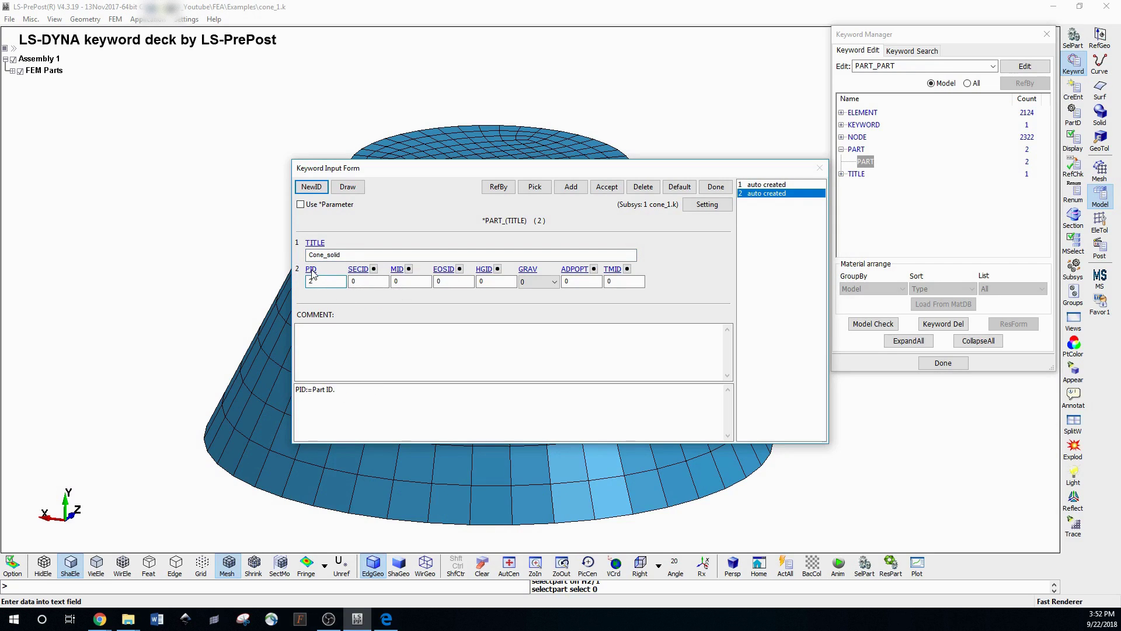
- Create a new SECTION_SOLID keyword from part 2's SECID link and widen its input form
{"action": "left_click", "coordinate": [367, 281]}
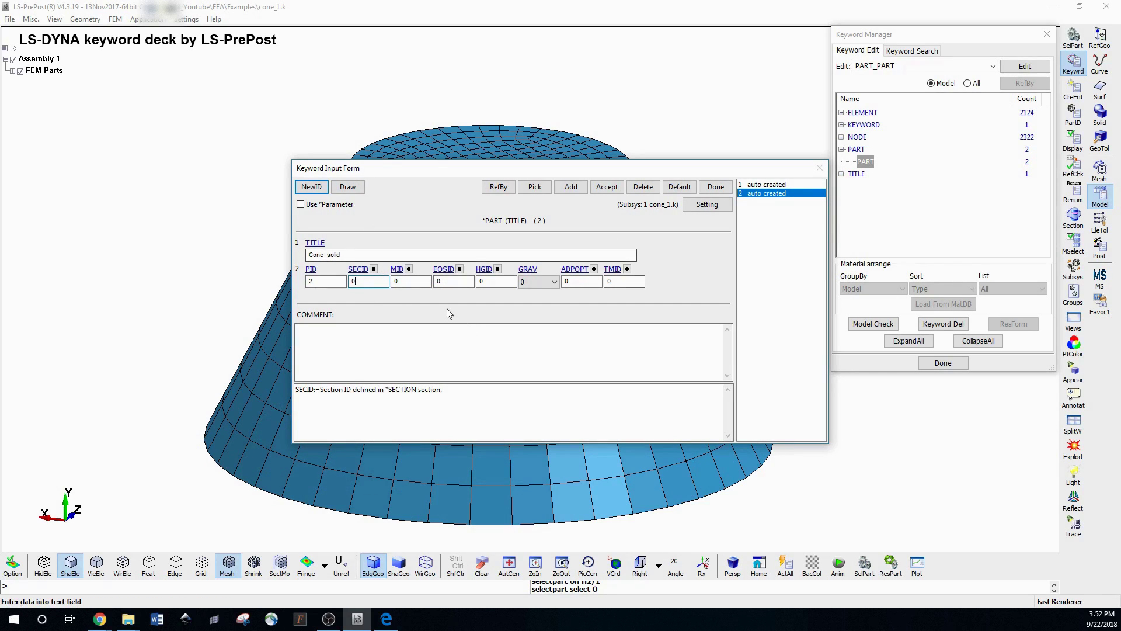
{"action": "left_click", "coordinate": [367, 279]}
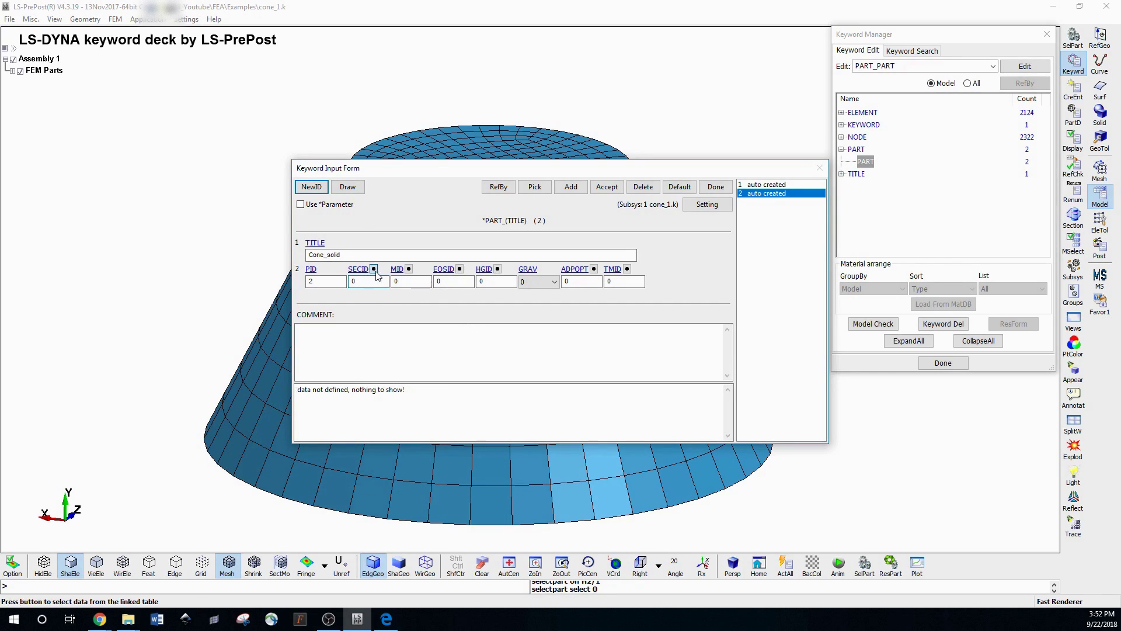
{"action": "left_click", "coordinate": [374, 269]}
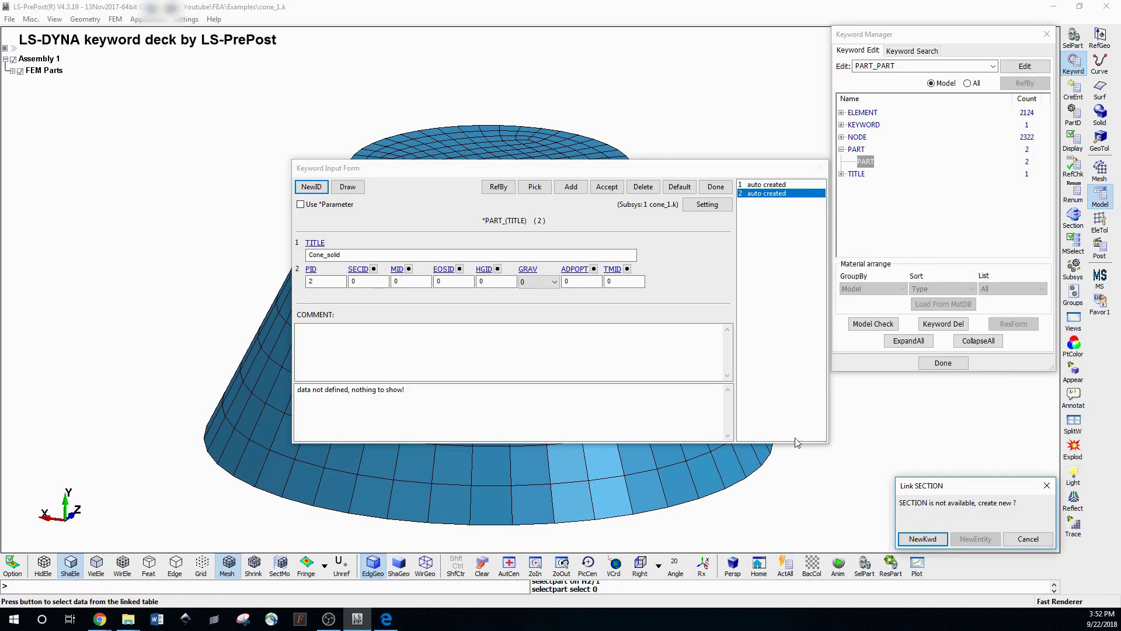
{"action": "left_click", "coordinate": [940, 540]}
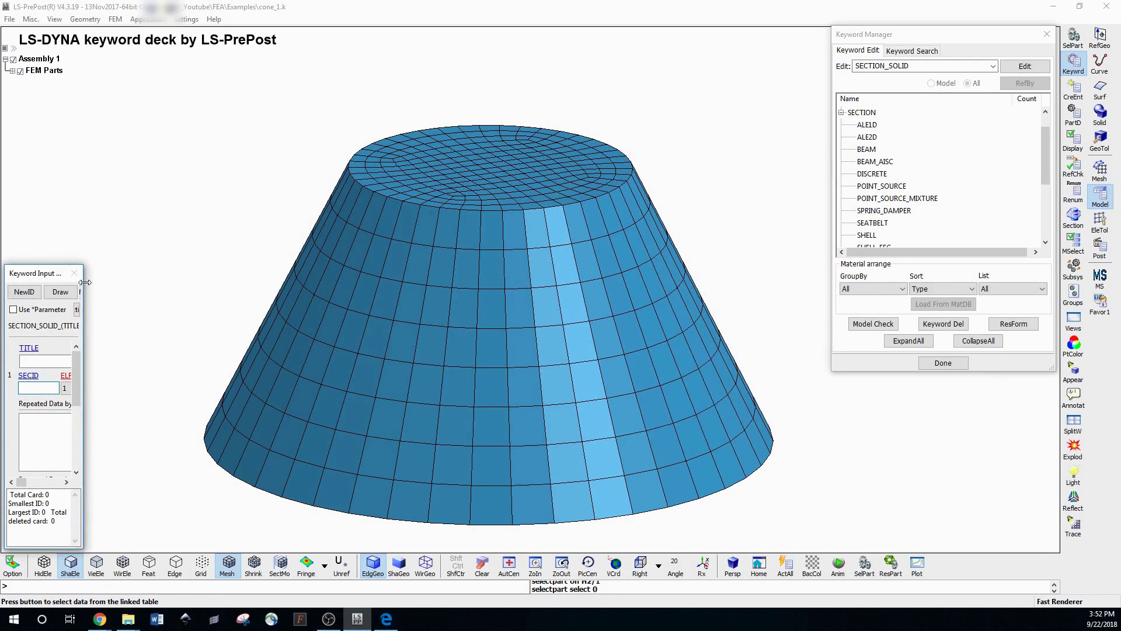
{"action": "left_click_drag", "start_coordinate": [83, 299], "coordinate": [509, 301]}
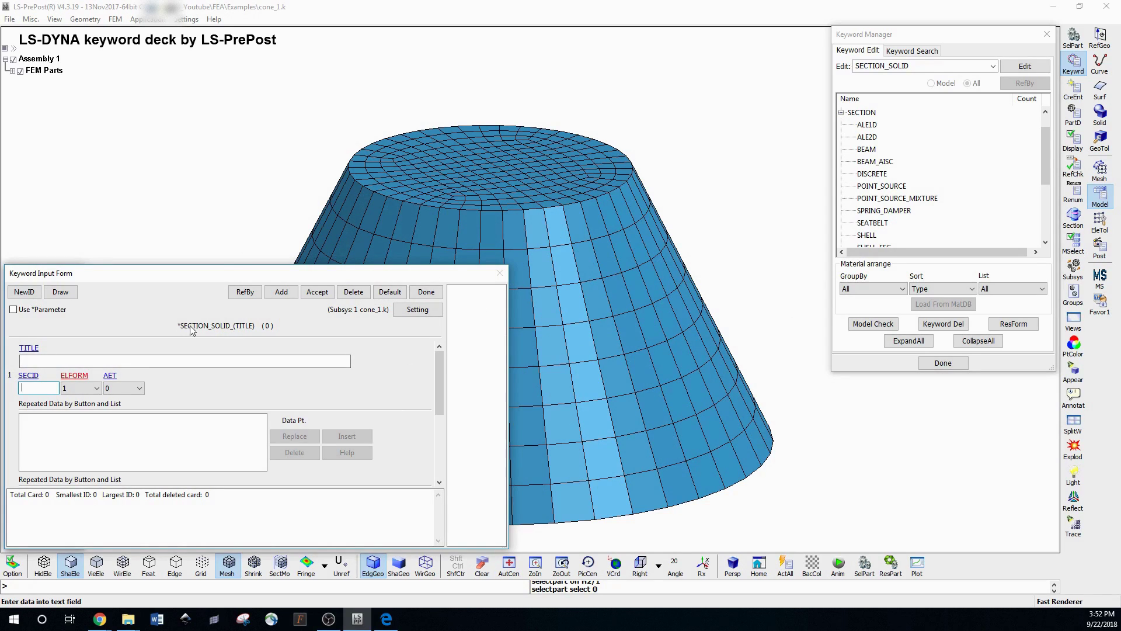
- Set the solid section's SECID to 2 and review the ELFORM element formulation options
{"action": "left_click", "coordinate": [54, 387]}
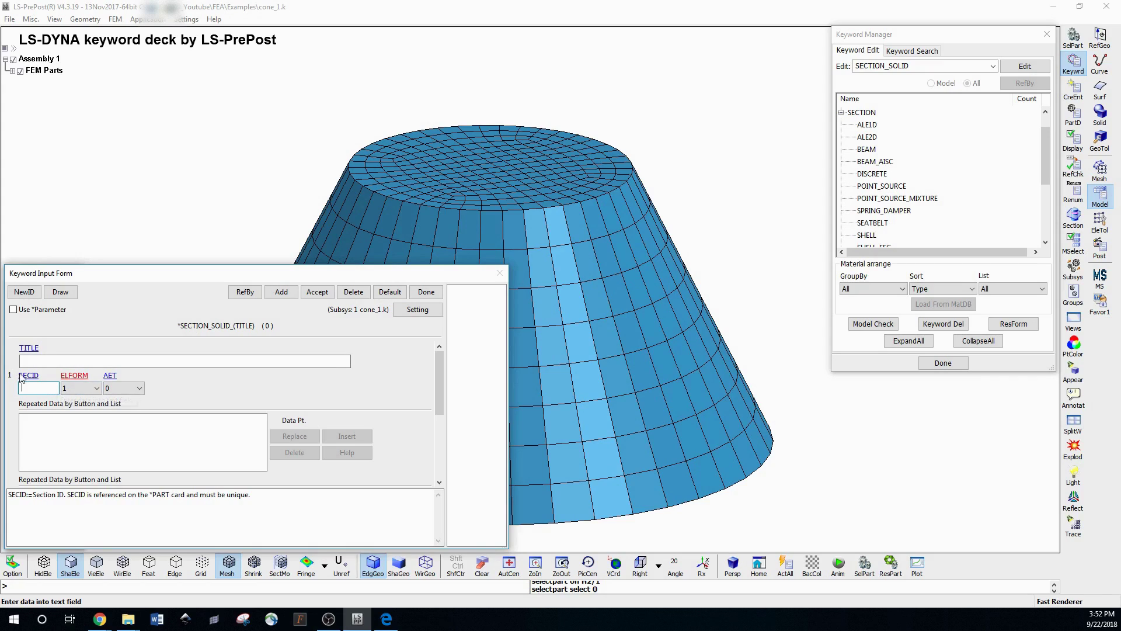
{"action": "type", "text": "2"}
{"action": "mouse_move", "coordinate": [79, 377]}
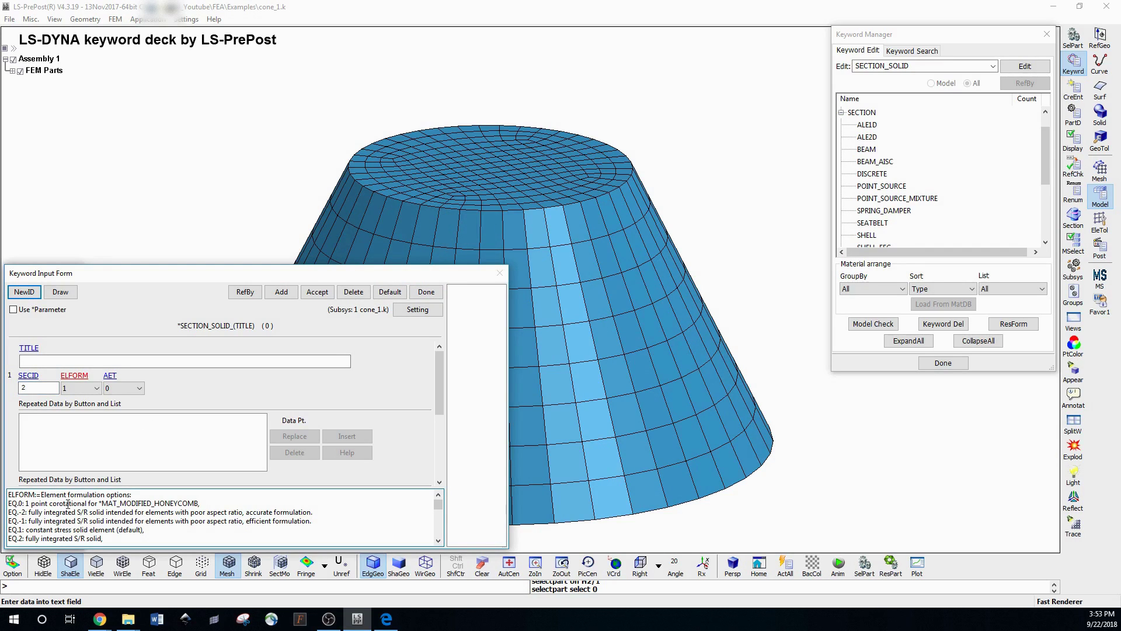
{"action": "scroll", "coordinate": [55, 519], "scroll_direction": "down", "scroll_amount": 1}
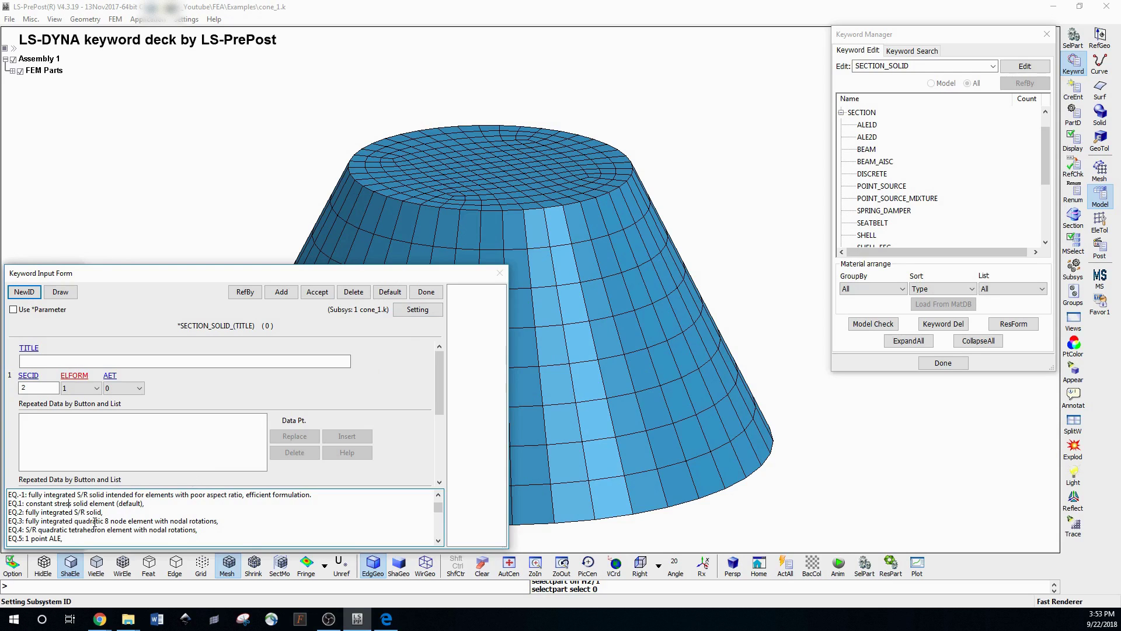
{"action": "scroll", "coordinate": [90, 519], "scroll_direction": "down", "scroll_amount": 6}
{"action": "scroll", "coordinate": [95, 526], "scroll_direction": "up", "scroll_amount": 8}
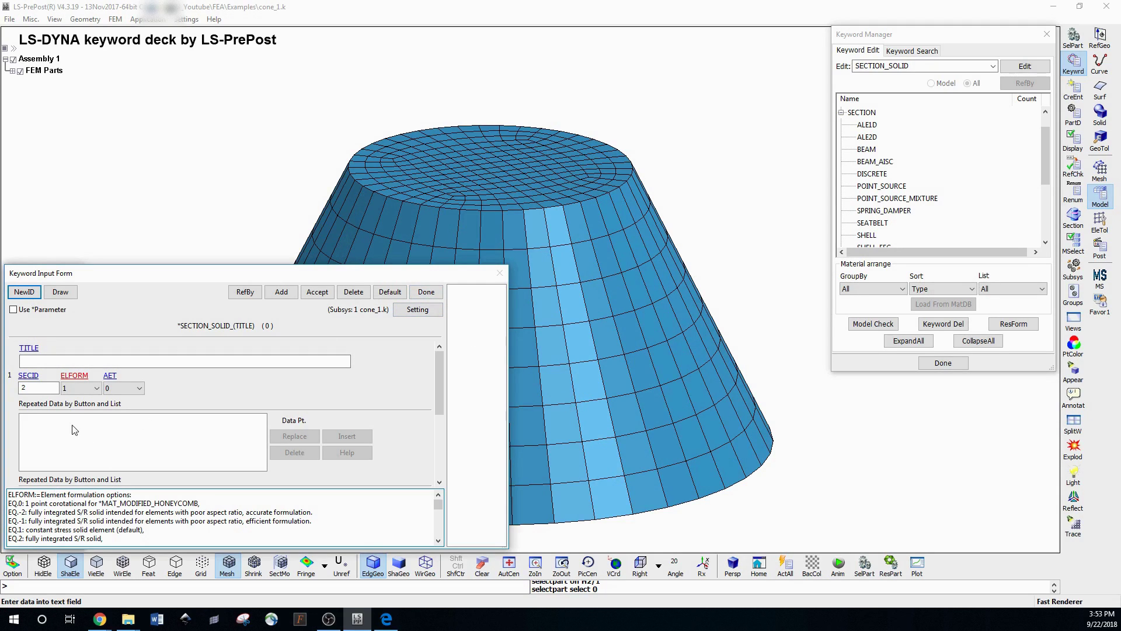
- Check the AET options, title the solid section Cone_solid, and accept it so part 2 references it
{"action": "left_click", "coordinate": [117, 388]}
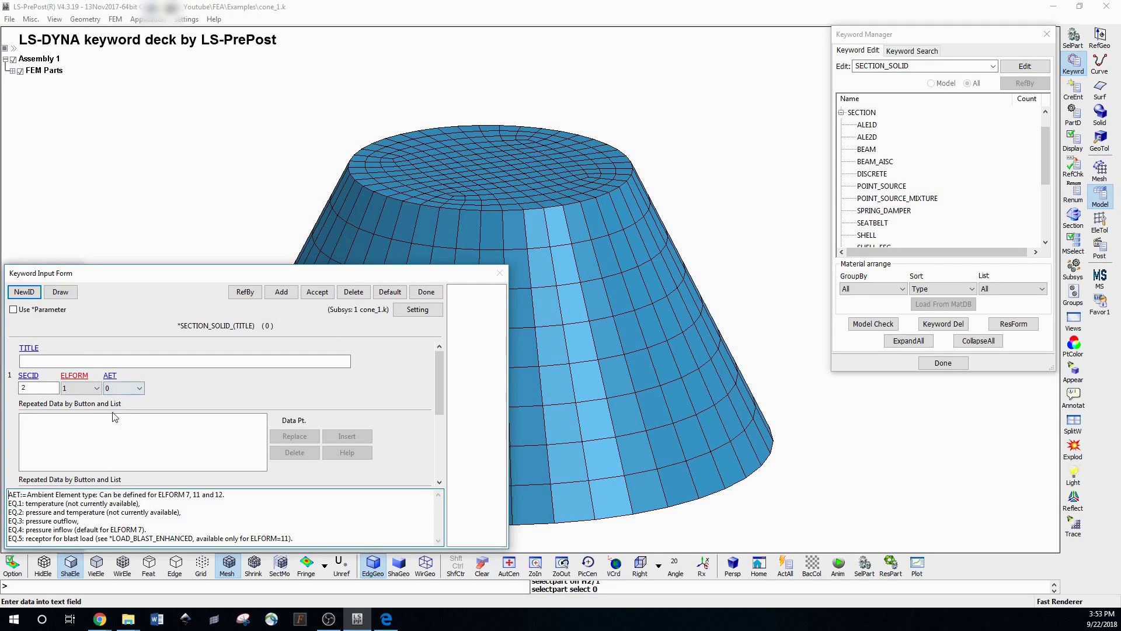
{"action": "left_click", "coordinate": [317, 292]}
{"action": "left_click", "coordinate": [143, 362]}
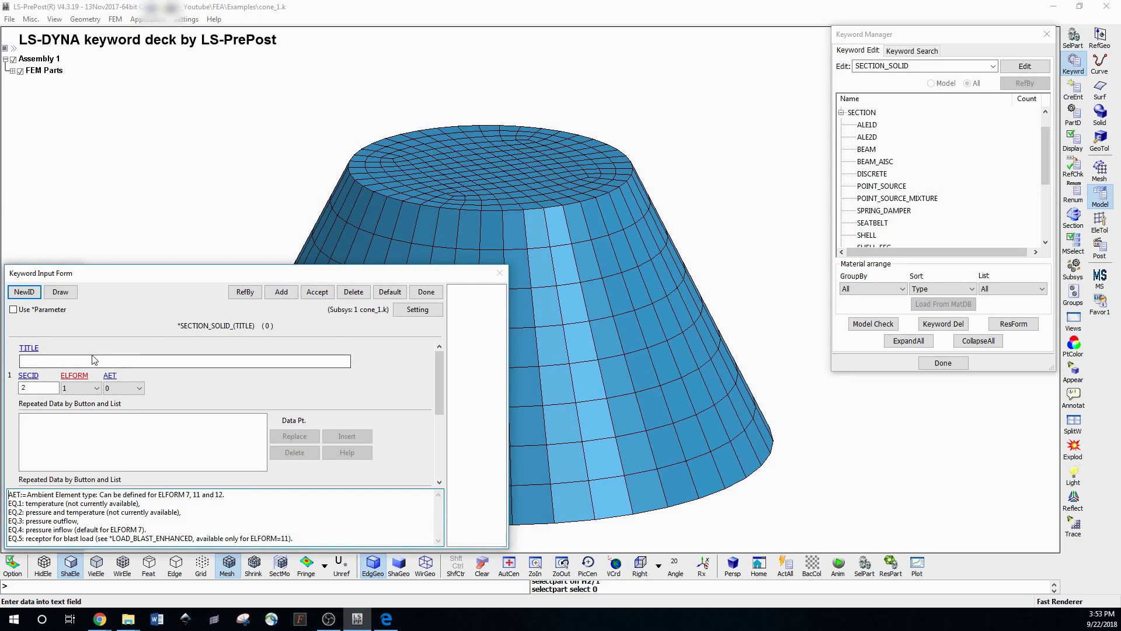
{"action": "type", "text": "Cont"}
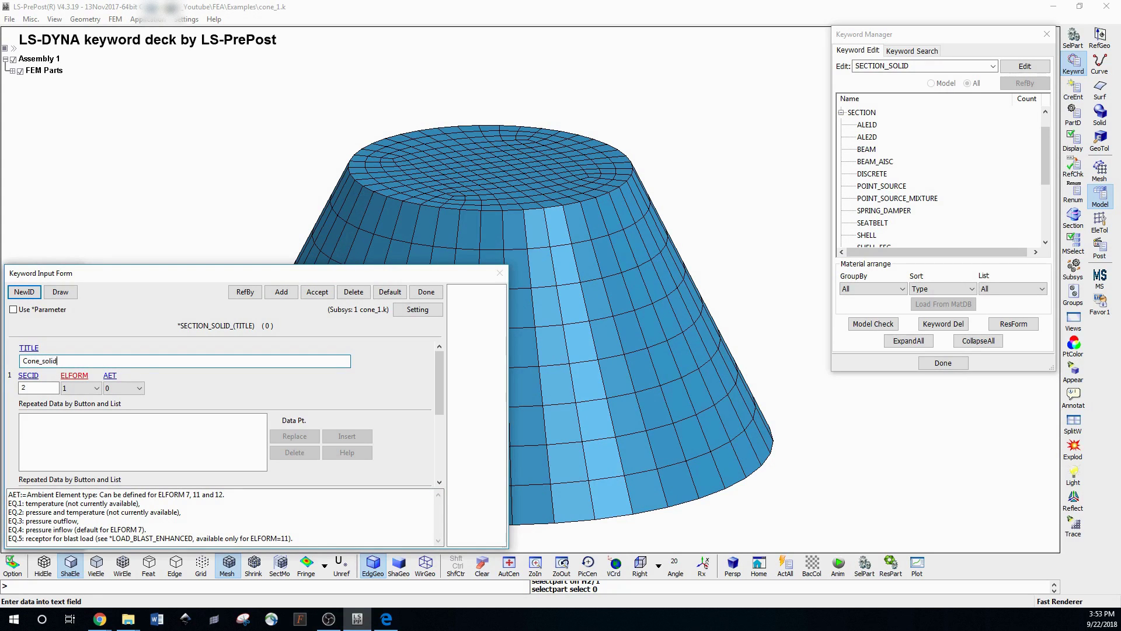
{"action": "left_click", "coordinate": [317, 292]}
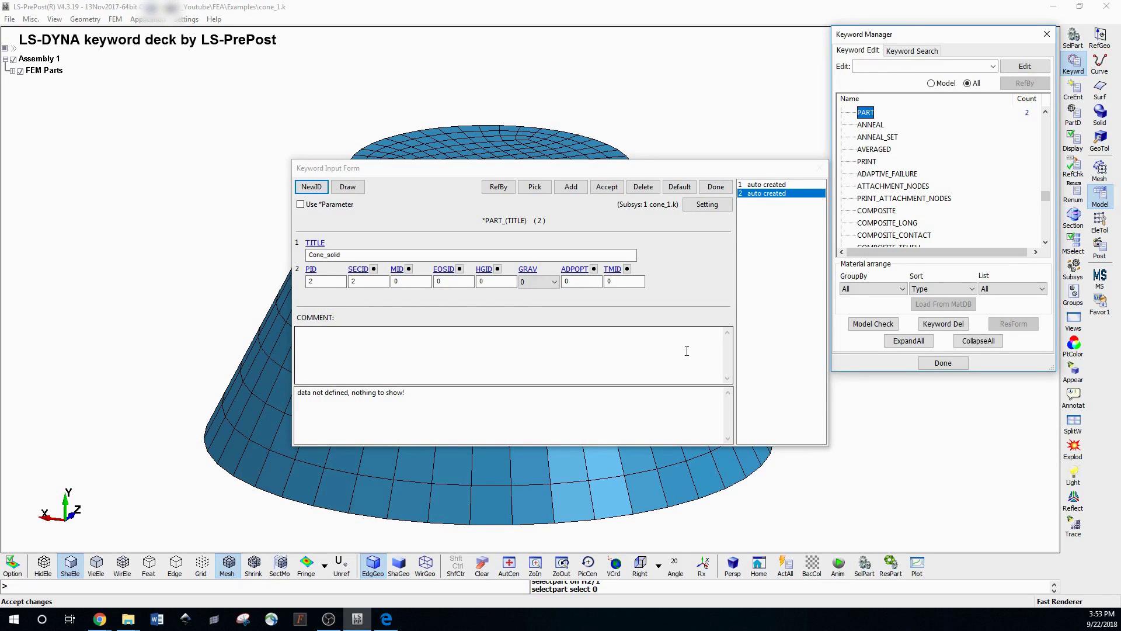
- Create a new material from part 2's MID link, choosing 001-ELASTIC as its type
{"action": "left_click", "coordinate": [312, 281]}
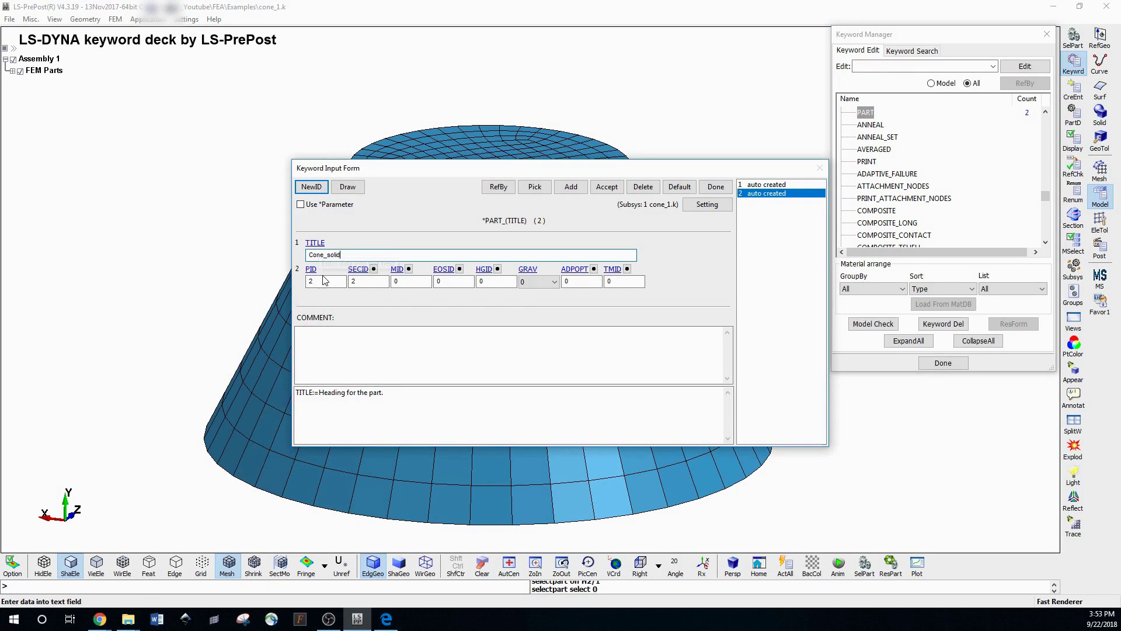
{"action": "left_click", "coordinate": [354, 280]}
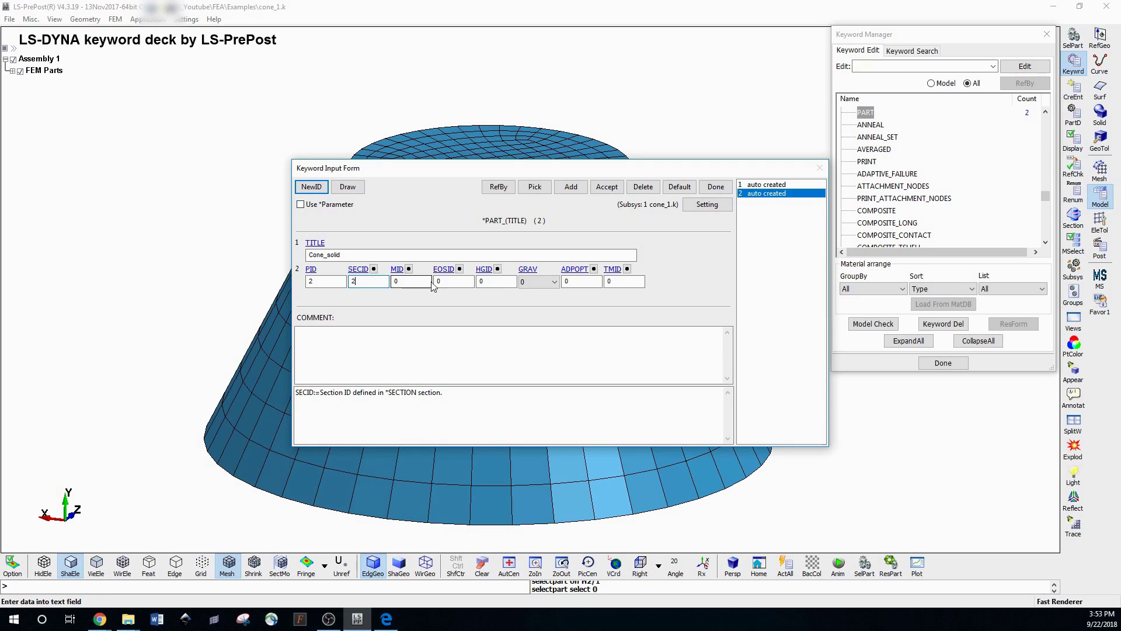
{"action": "left_click", "coordinate": [397, 269]}
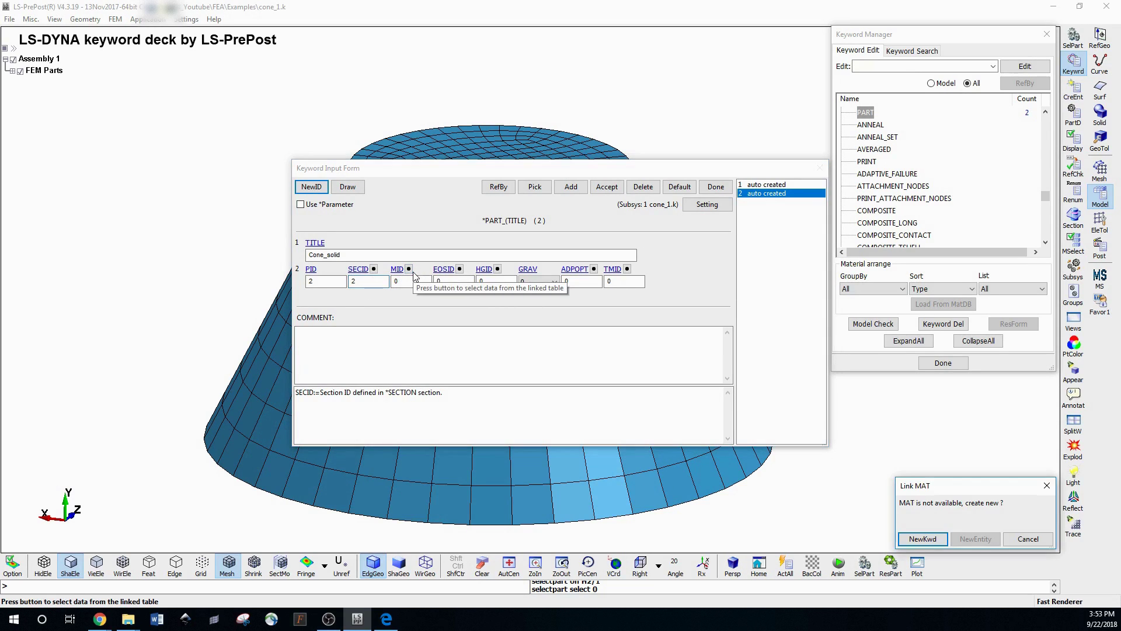
{"action": "left_click", "coordinate": [922, 539]}
{"action": "left_click_drag", "start_coordinate": [85, 330], "coordinate": [503, 330]}
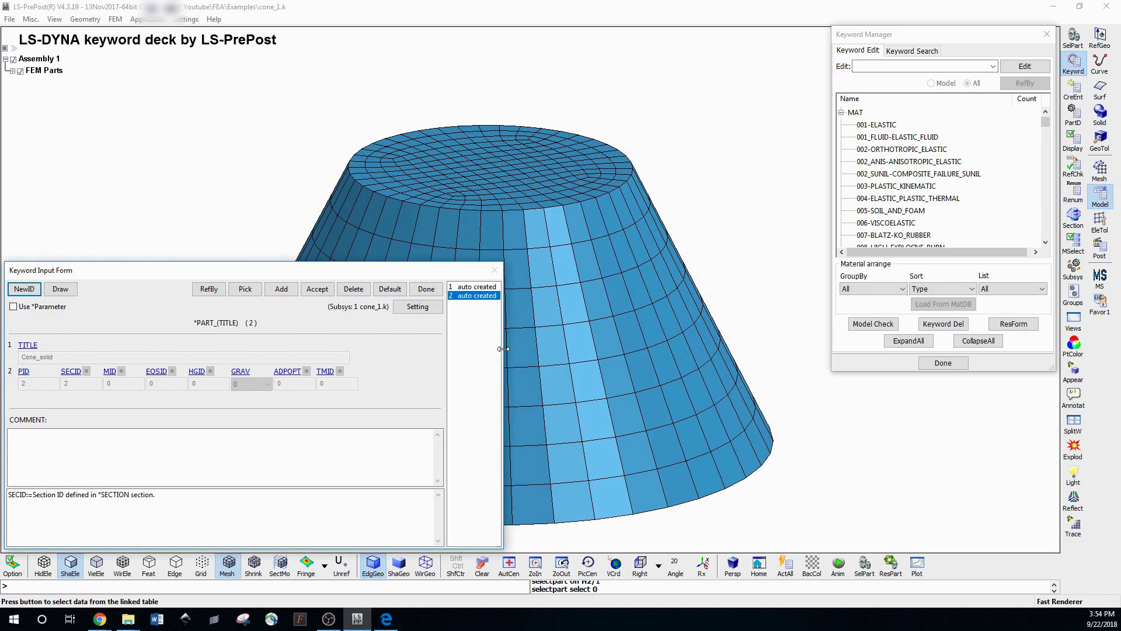
{"action": "left_click_drag", "start_coordinate": [1046, 124], "coordinate": [1046, 116]}
{"action": "left_click", "coordinate": [870, 150]}
{"action": "double_click", "coordinate": [870, 149]}
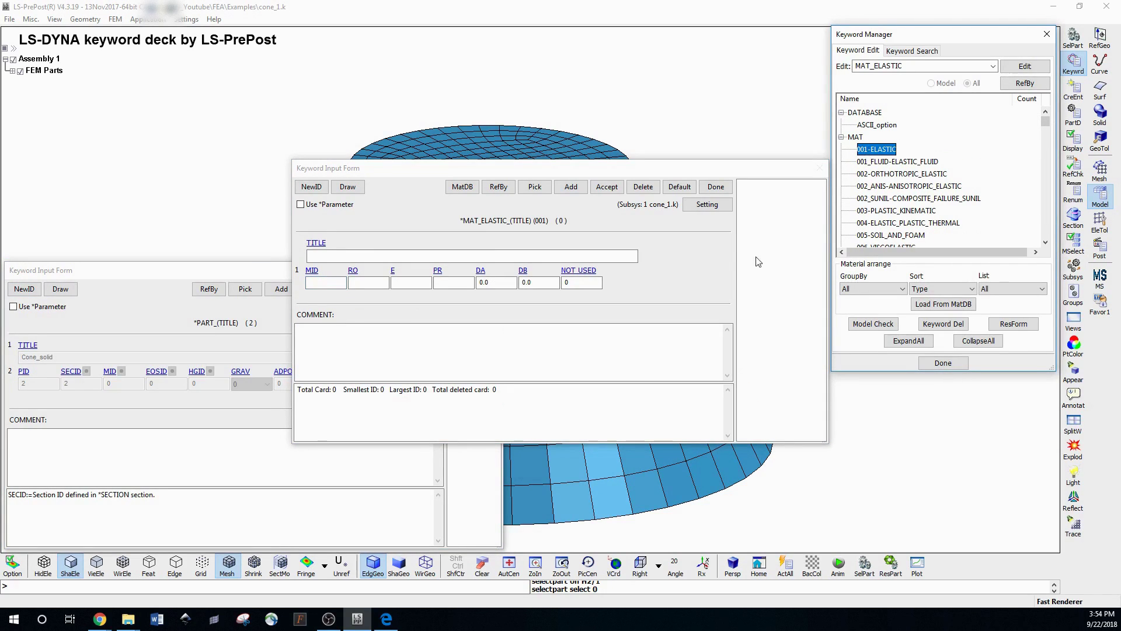
- Define the elastic material with MID 2, density 1, Young's modulus 3 and Poisson's ratio 0.5, and link it to part 2
{"action": "left_click", "coordinate": [310, 187]}
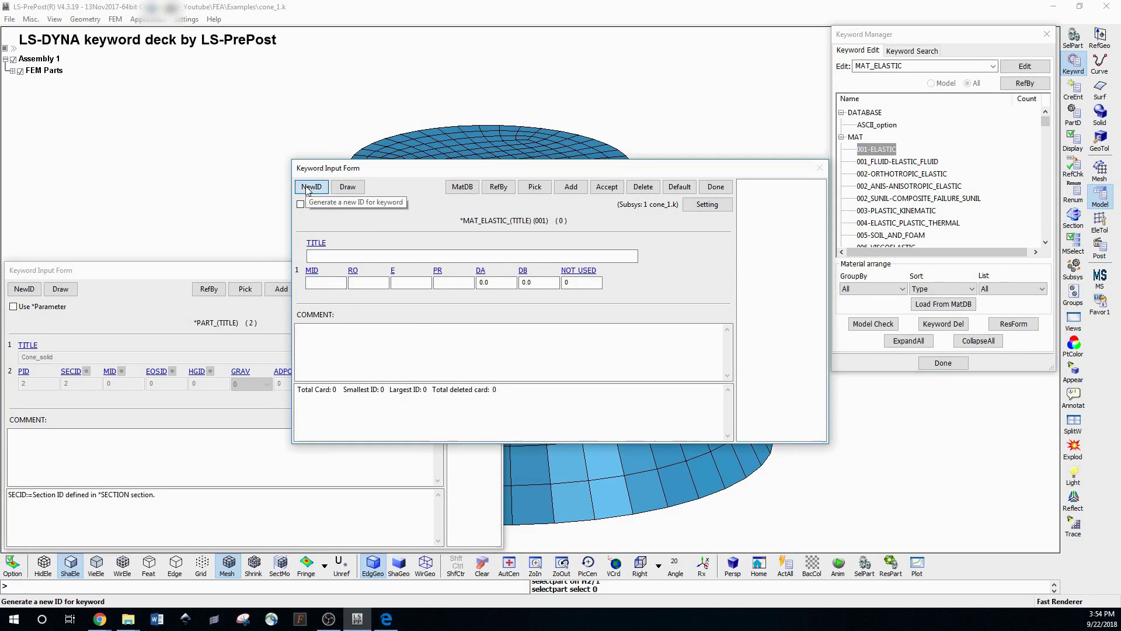
{"action": "left_click", "coordinate": [327, 283]}
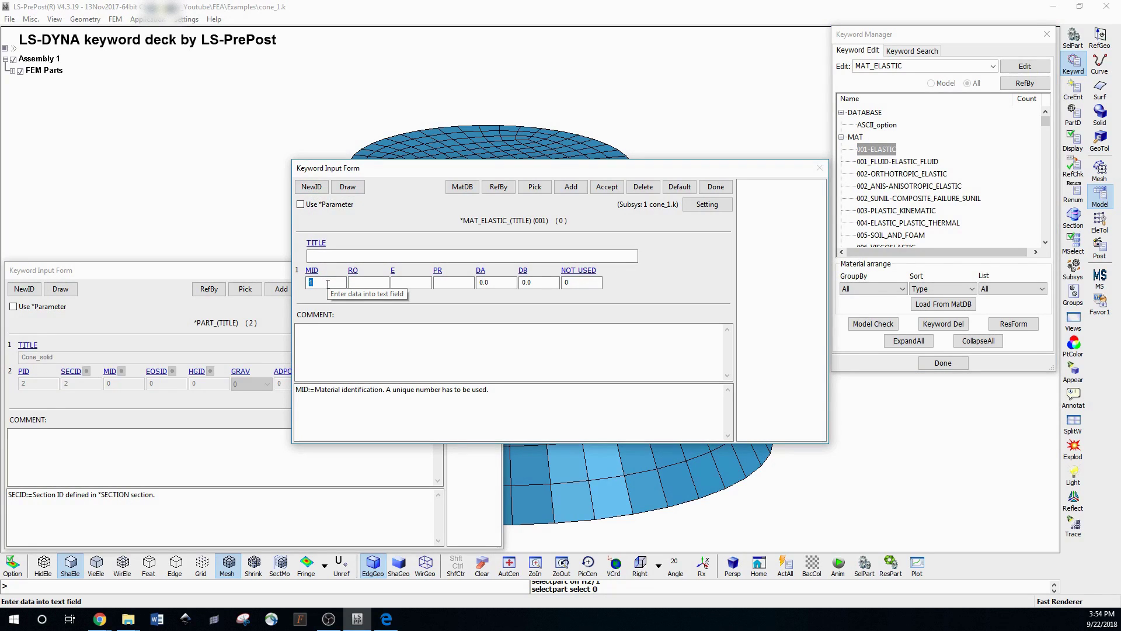
{"action": "left_click", "coordinate": [366, 283]}
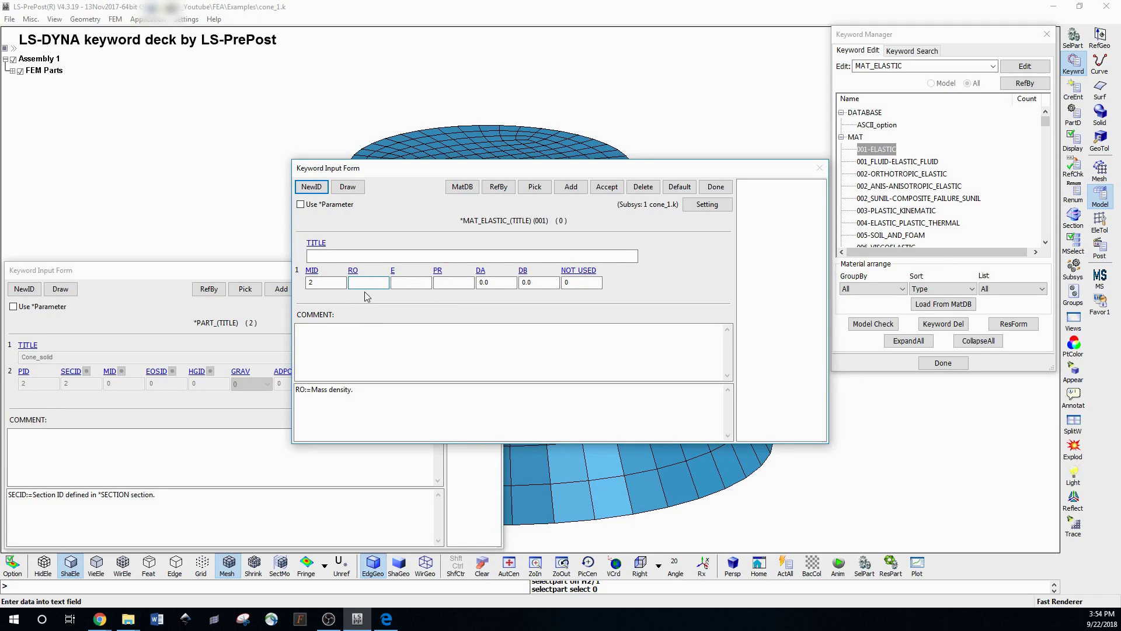
{"action": "type", "text": "1"}
{"action": "key", "text": "Tab"}
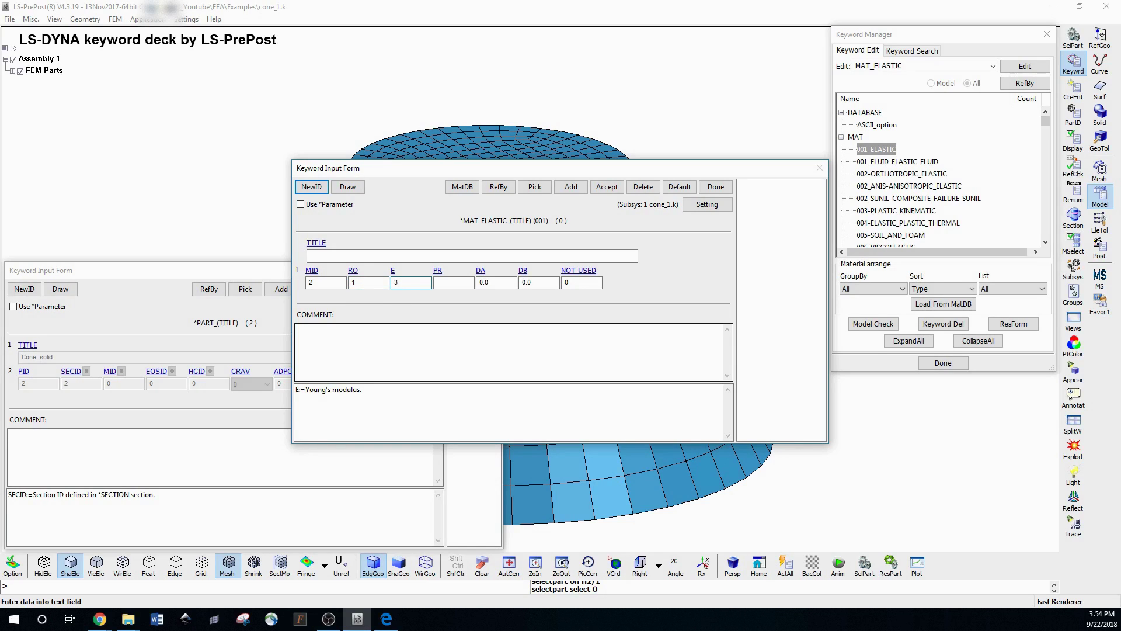
{"action": "key", "text": "Tab"}
{"action": "type", "text": "0."}
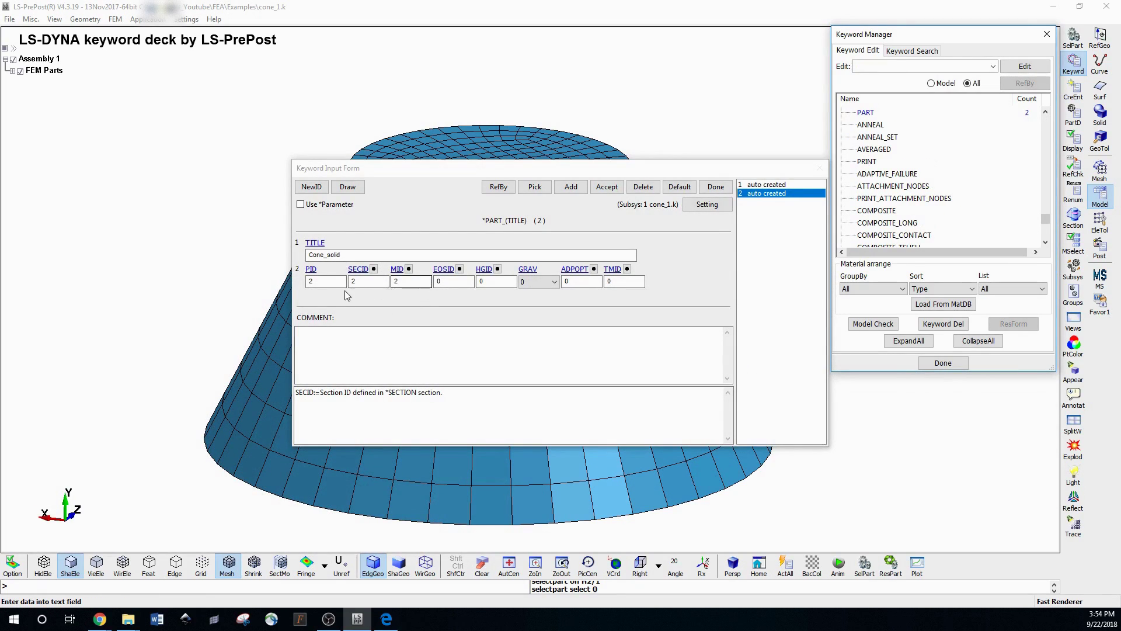
- Accept the changes to part 2 and close its input form and the Keyword Manager
{"action": "left_click", "coordinate": [347, 295]}
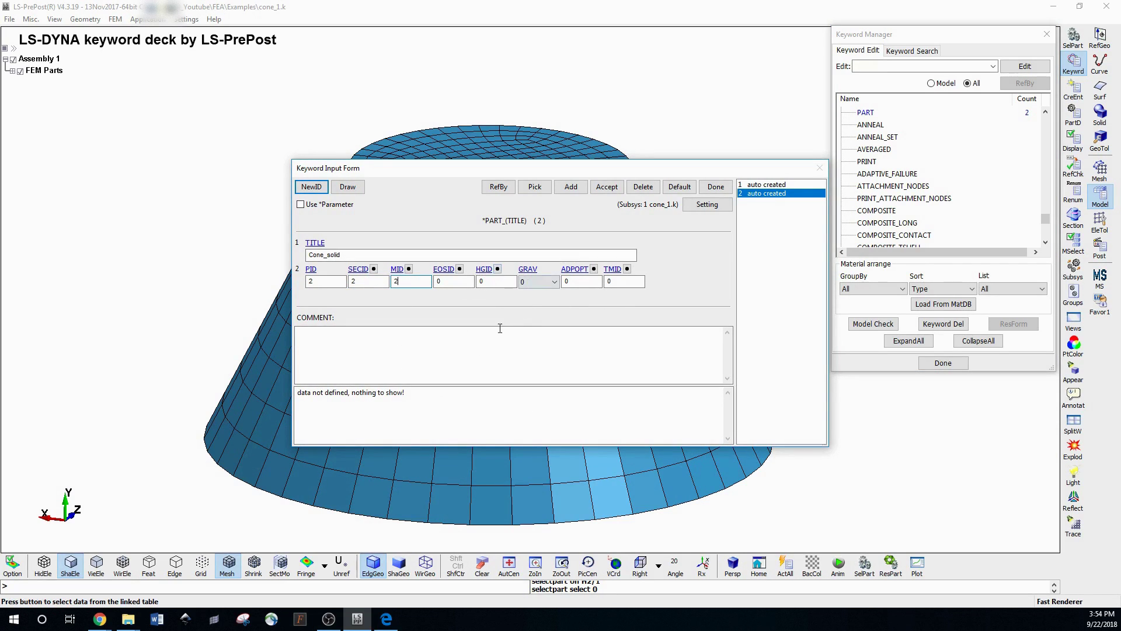
{"action": "left_click", "coordinate": [607, 187]}
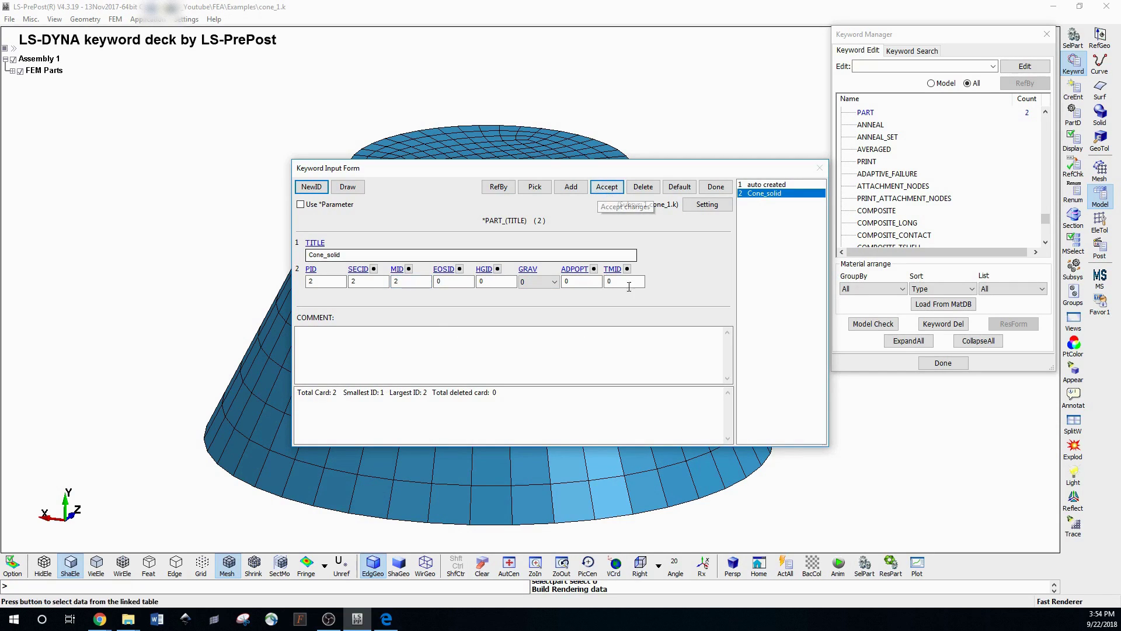
{"action": "left_click", "coordinate": [723, 188]}
{"action": "left_click", "coordinate": [943, 362]}
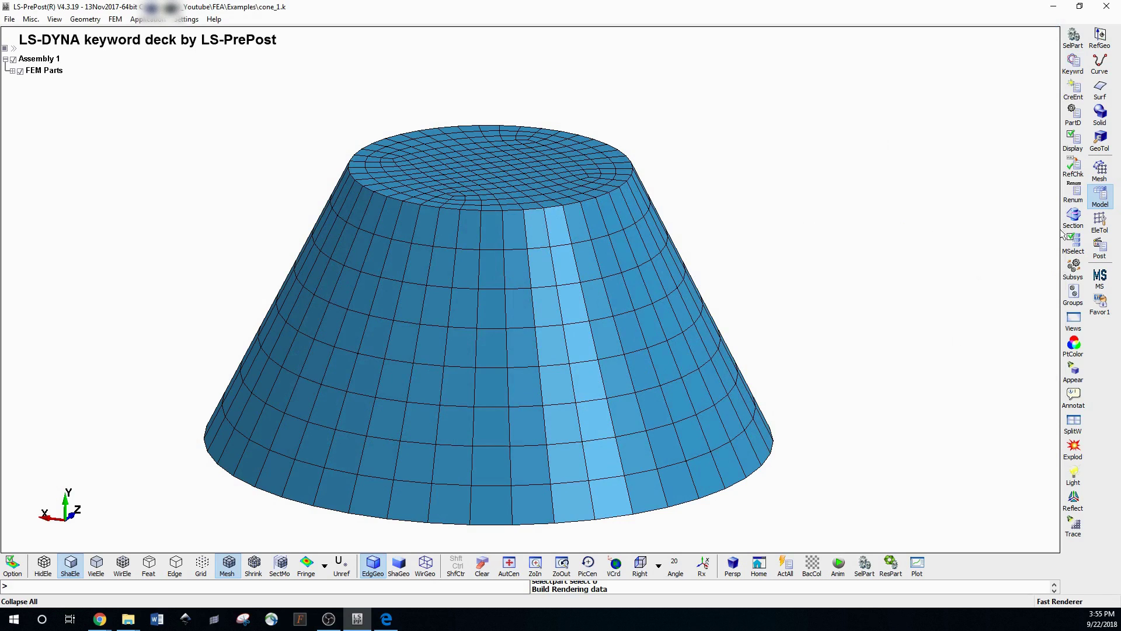
- Review the section and material data in the part information for Cone_solid, and close the information window
{"action": "left_click", "coordinate": [1078, 50]}
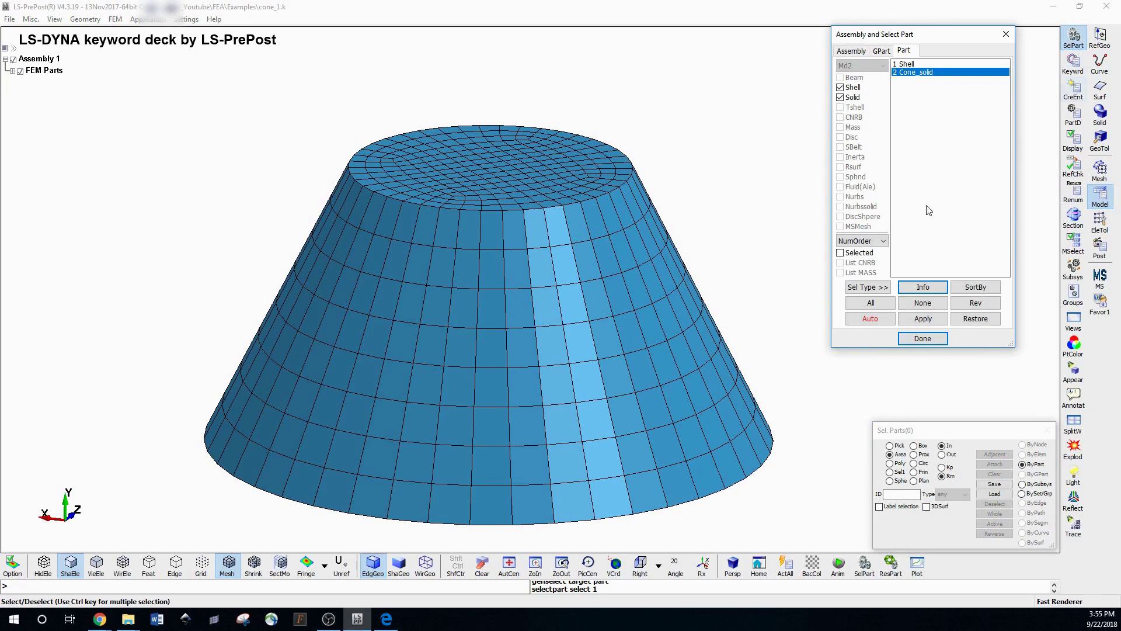
{"action": "left_click", "coordinate": [923, 287]}
{"action": "left_click", "coordinate": [765, 283]}
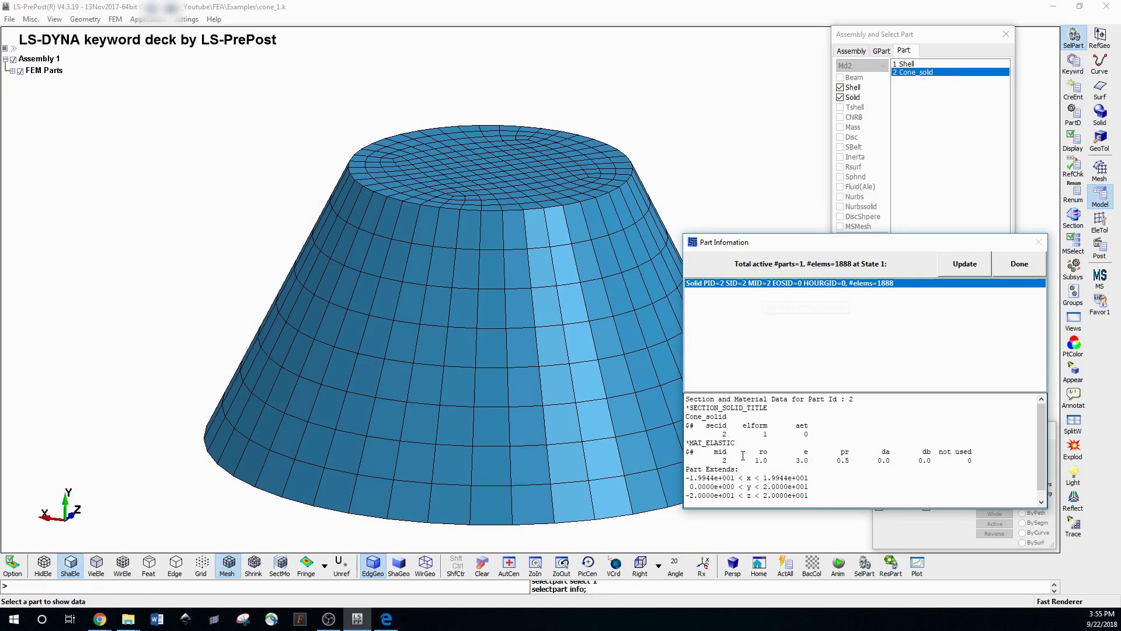
{"action": "scroll", "coordinate": [753, 461], "scroll_direction": "down", "scroll_amount": 1}
{"action": "scroll", "coordinate": [763, 463], "scroll_direction": "up", "scroll_amount": 1}
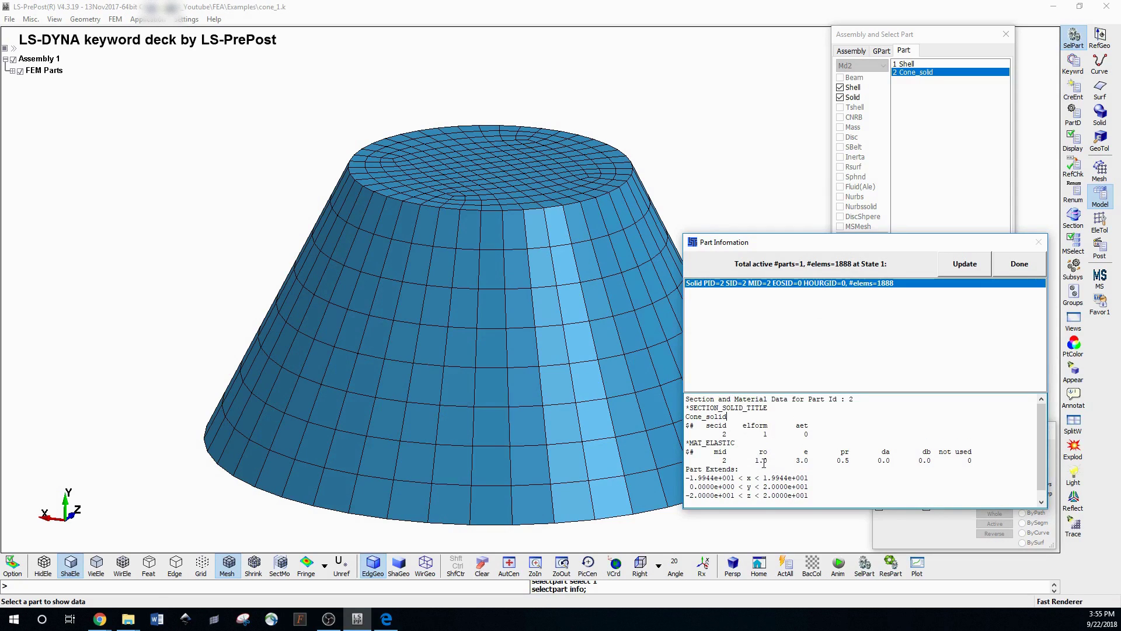
{"action": "triple_click", "coordinate": [712, 424]}
{"action": "left_click_drag", "start_coordinate": [974, 461], "coordinate": [687, 441]}
{"action": "left_click", "coordinate": [724, 461]}
{"action": "left_click", "coordinate": [1020, 265]}
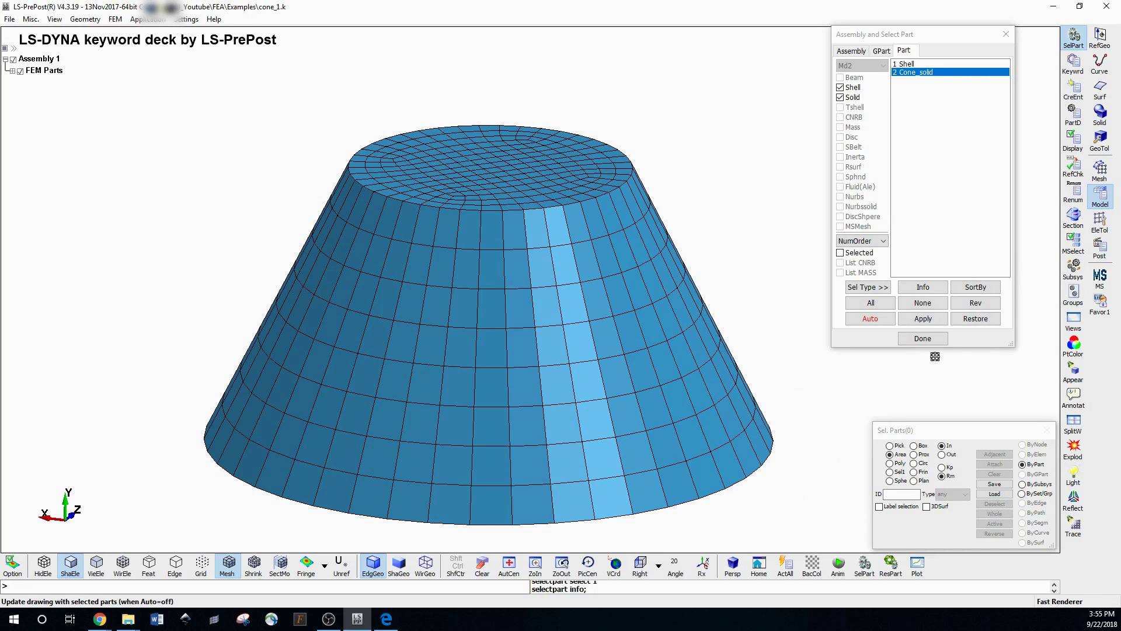
- Close the part selection, show only the model's keywords in the Keyword Manager, and look through the cards under ELEMENT
{"action": "left_click", "coordinate": [1074, 36]}
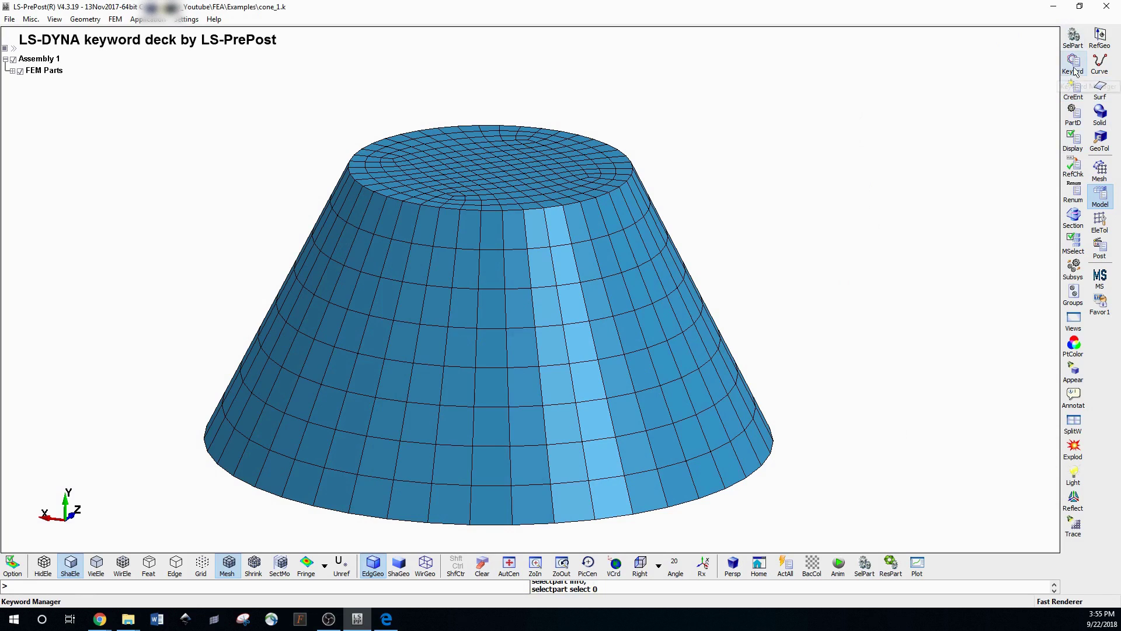
{"action": "left_click", "coordinate": [1076, 65]}
{"action": "left_click", "coordinate": [931, 83]}
{"action": "left_click", "coordinate": [856, 173]}
{"action": "left_click", "coordinate": [842, 173]}
{"action": "left_click", "coordinate": [841, 137]}
{"action": "double_click", "coordinate": [862, 112]}
{"action": "double_click", "coordinate": [867, 124]}
{"action": "scroll", "coordinate": [777, 222], "scroll_direction": "down", "scroll_amount": 15}
{"action": "scroll", "coordinate": [783, 240], "scroll_direction": "up", "scroll_amount": 15}
{"action": "left_click", "coordinate": [724, 190]}
{"action": "double_click", "coordinate": [867, 136]}
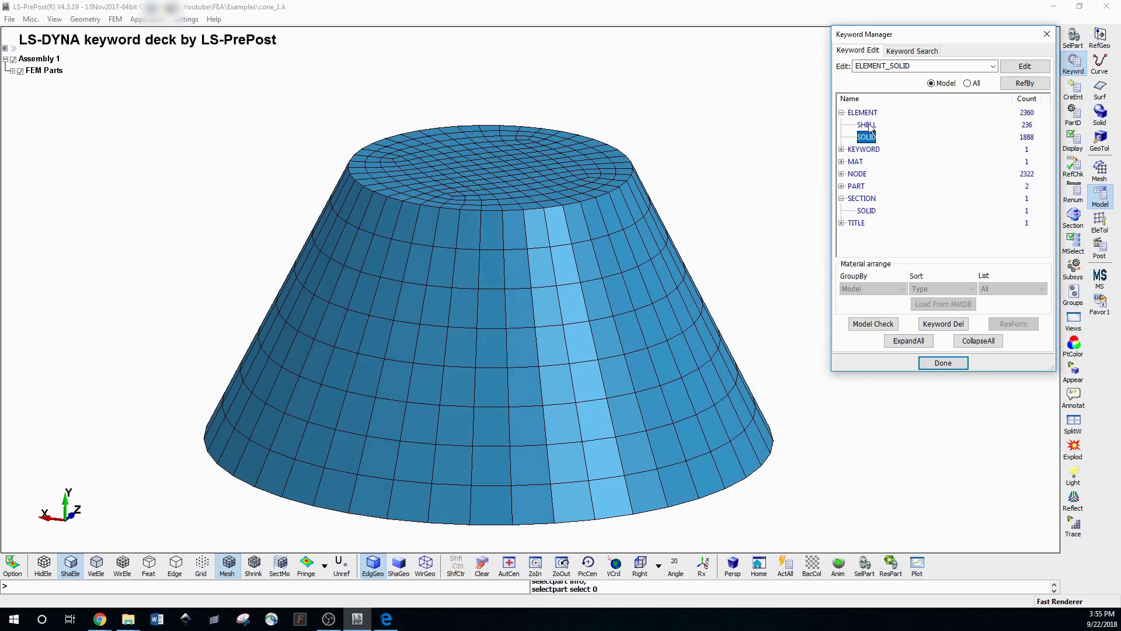
- Examine the part and node IDs of elements 4, 15 and 201 in the ELEMENT_SHELL data, and close the form
{"action": "double_click", "coordinate": [868, 126]}
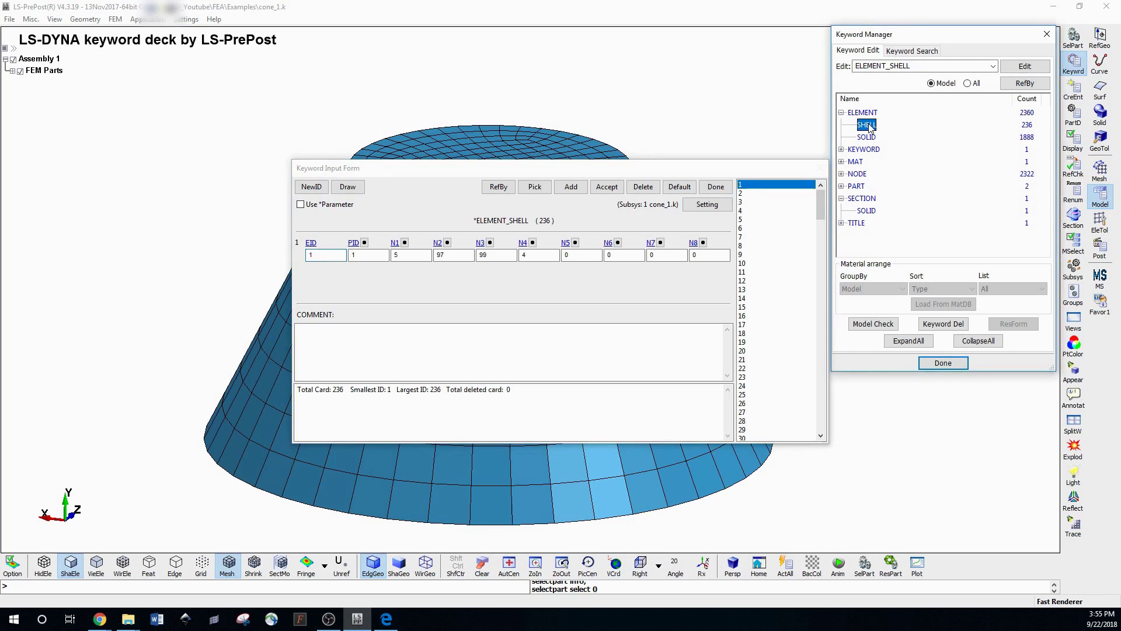
{"action": "left_click", "coordinate": [756, 211]}
{"action": "left_click", "coordinate": [422, 257]}
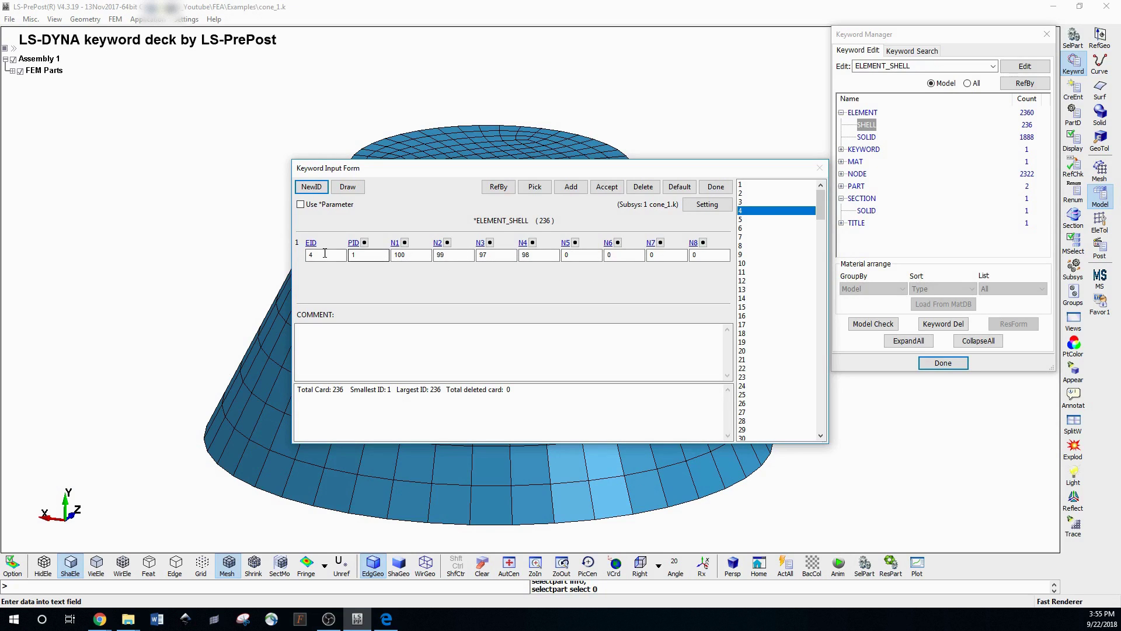
{"action": "left_click", "coordinate": [378, 255]}
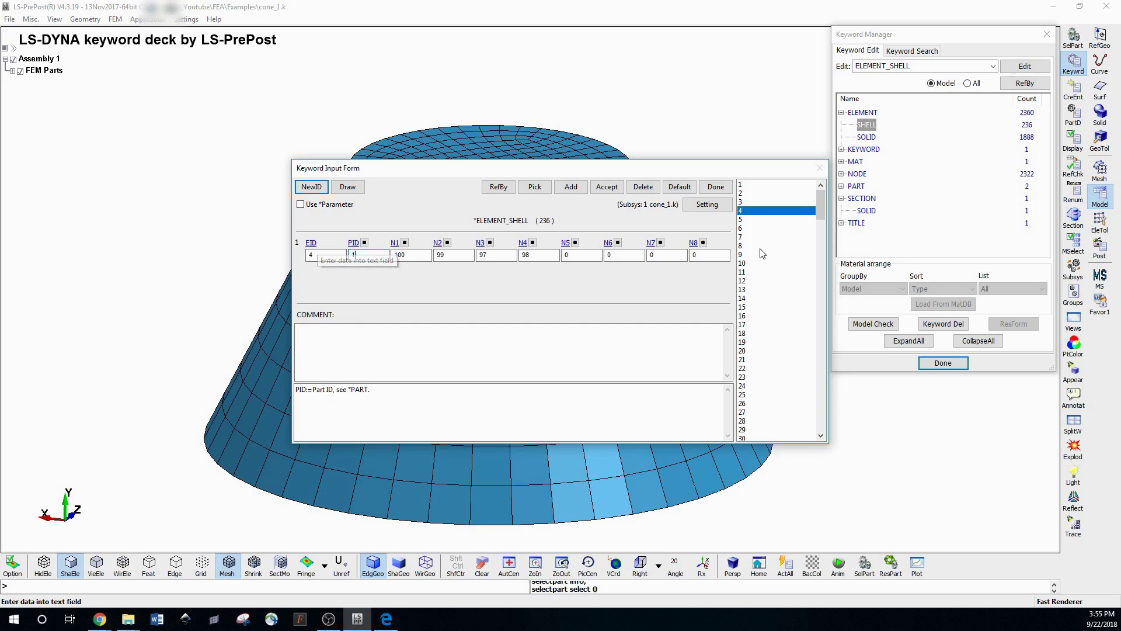
{"action": "left_click", "coordinate": [746, 306]}
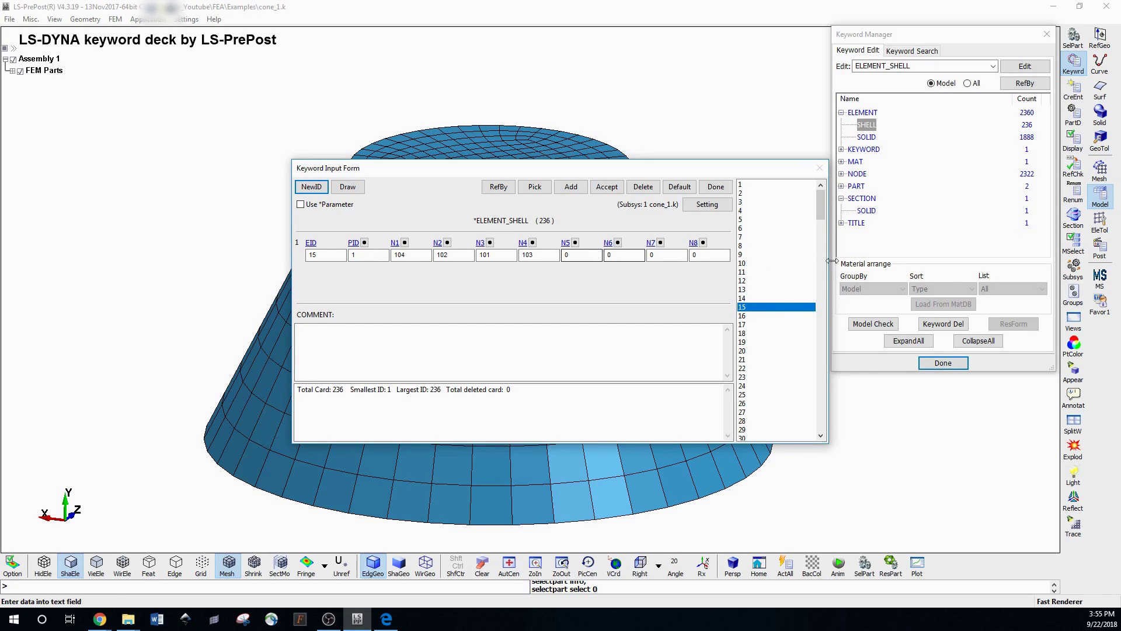
{"action": "left_click_drag", "start_coordinate": [824, 215], "coordinate": [823, 403]}
{"action": "left_click", "coordinate": [753, 315]}
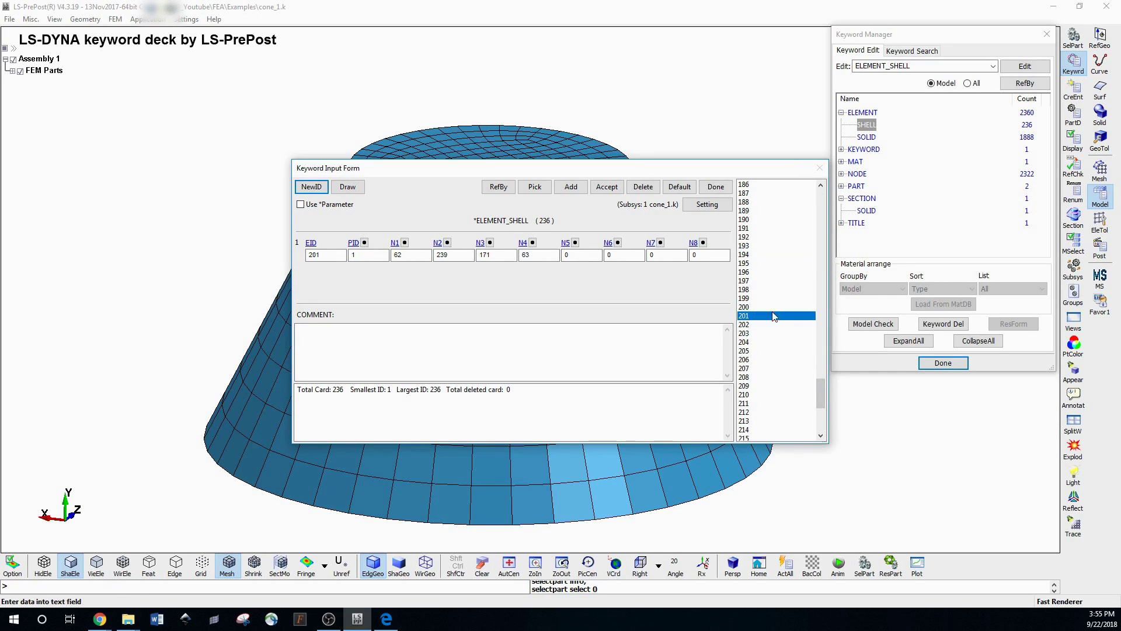
{"action": "left_click", "coordinate": [716, 187]}
- View the ELEMENT_SOLID data, compare it with the ELEMENT_SHELL data, and close the input form
{"action": "double_click", "coordinate": [866, 136]}
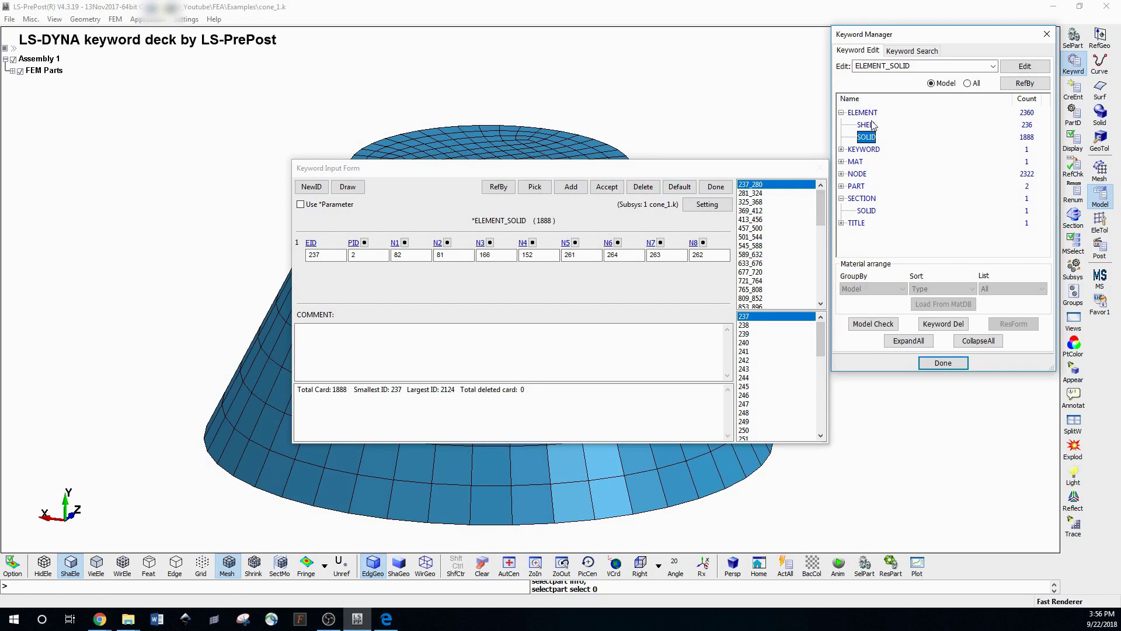
{"action": "left_click", "coordinate": [716, 187]}
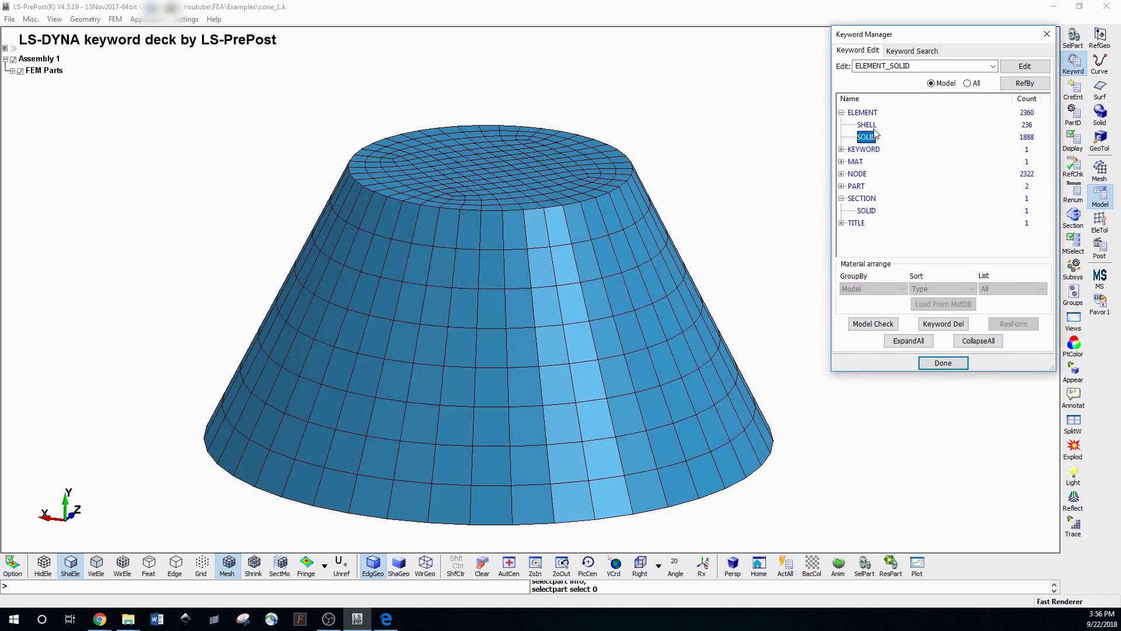
{"action": "double_click", "coordinate": [859, 127]}
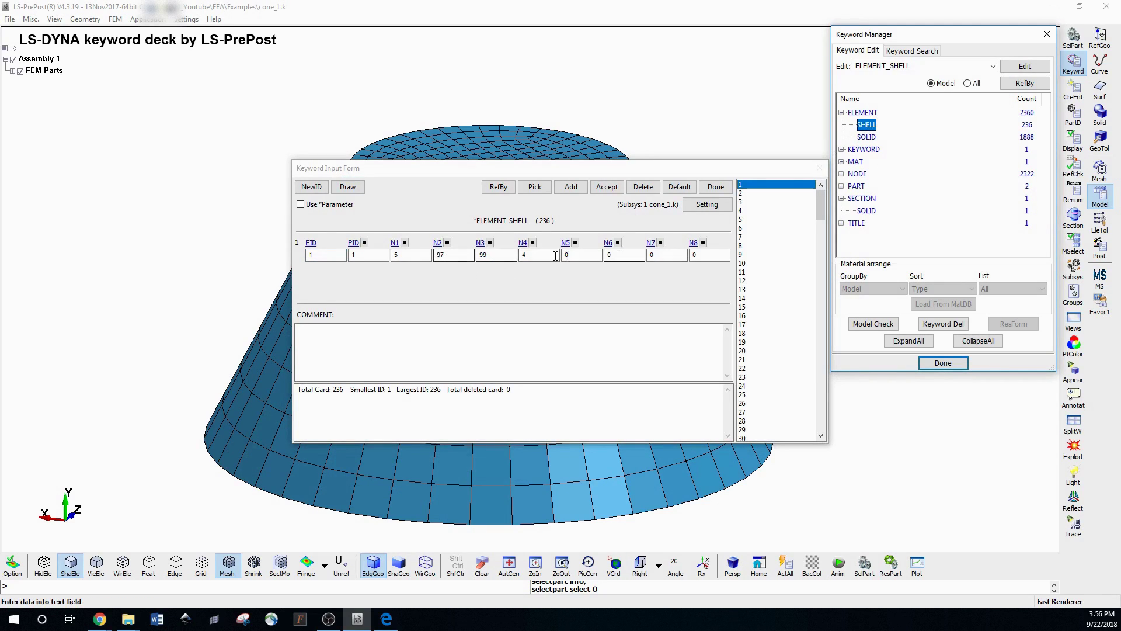
{"action": "left_click", "coordinate": [715, 186]}
- Browse the full list of available keywords with the ELEMENT, SECTION and DATABASE groups collapsed, and close the Keyword Manager
{"action": "left_click", "coordinate": [842, 112]}
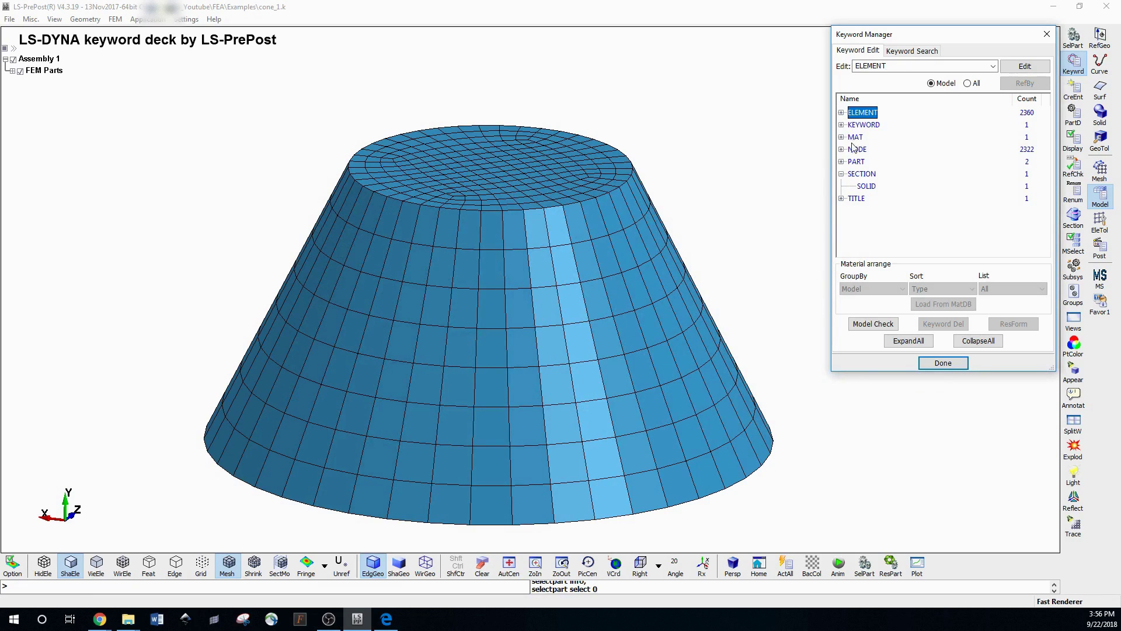
{"action": "left_click", "coordinate": [844, 174]}
{"action": "left_click", "coordinate": [967, 82]}
{"action": "scroll", "coordinate": [944, 192], "scroll_direction": "down", "scroll_amount": 4}
{"action": "scroll", "coordinate": [944, 192], "scroll_direction": "up", "scroll_amount": 5}
{"action": "scroll", "coordinate": [876, 187], "scroll_direction": "down", "scroll_amount": 6}
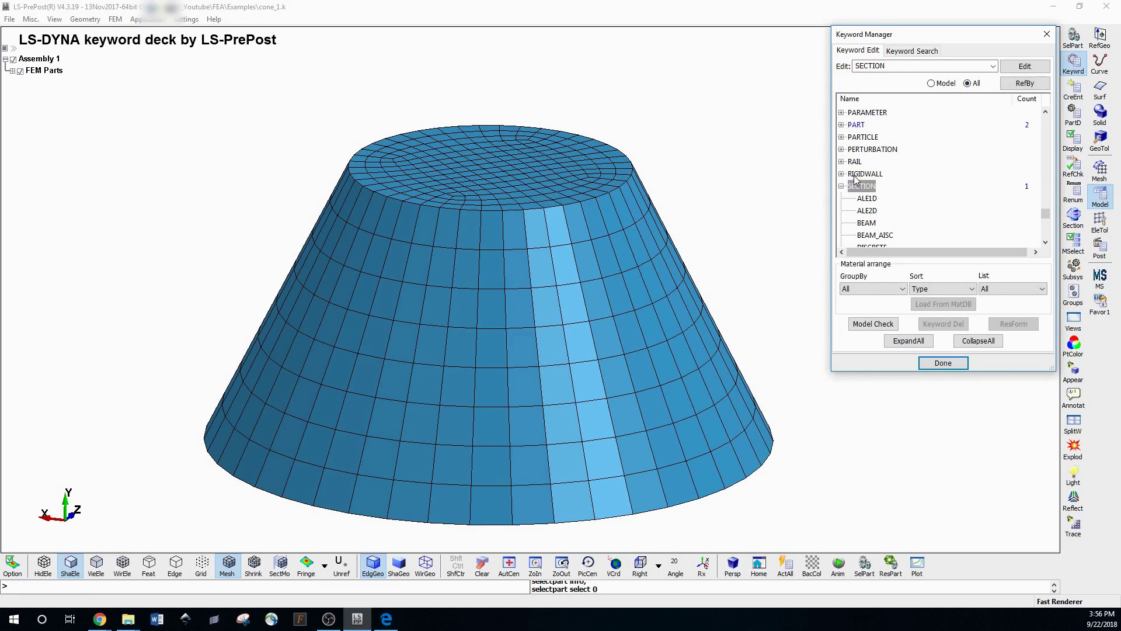
{"action": "left_click", "coordinate": [842, 186]}
{"action": "scroll", "coordinate": [874, 198], "scroll_direction": "up", "scroll_amount": 5}
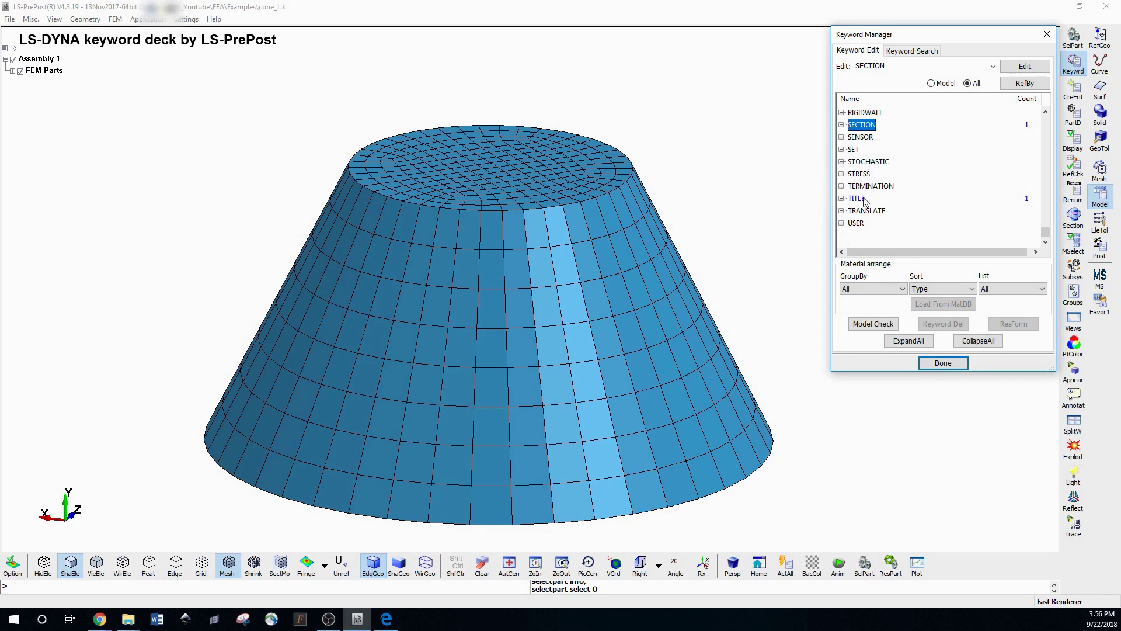
{"action": "scroll", "coordinate": [874, 201], "scroll_direction": "up", "scroll_amount": 5}
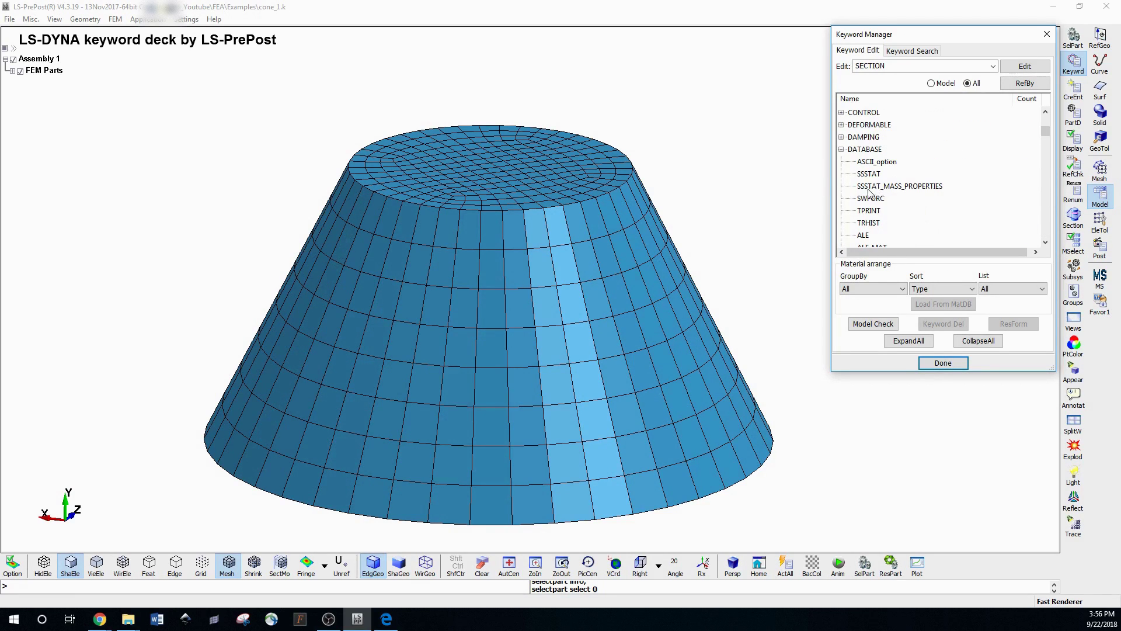
{"action": "left_click", "coordinate": [842, 150]}
{"action": "scroll", "coordinate": [923, 170], "scroll_direction": "down", "scroll_amount": 4}
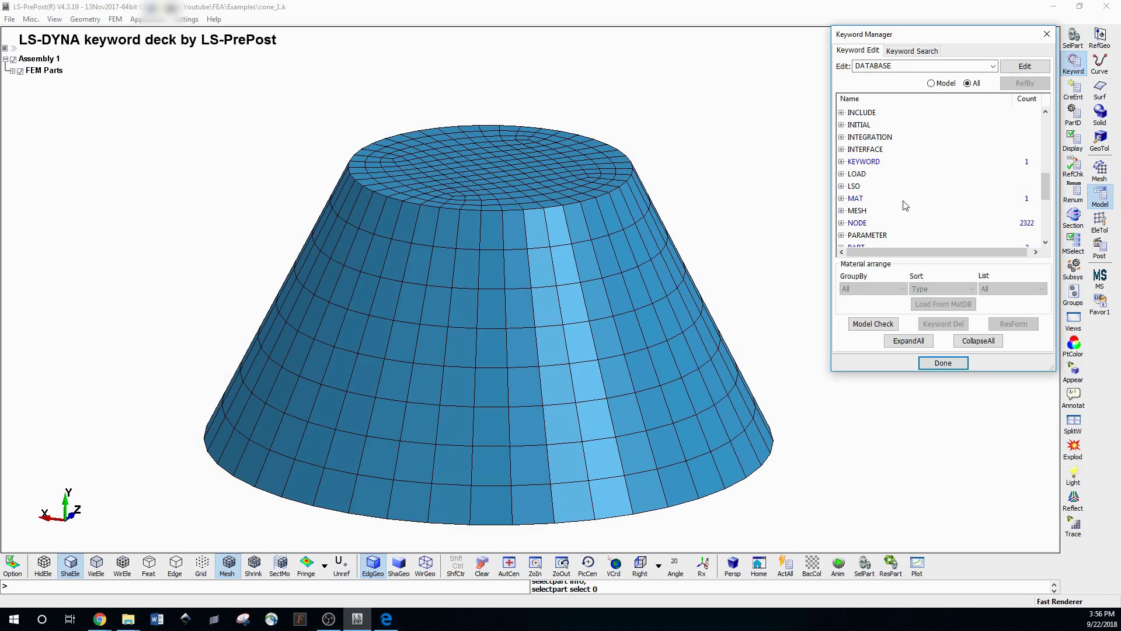
{"action": "scroll", "coordinate": [903, 205], "scroll_direction": "down", "scroll_amount": 4}
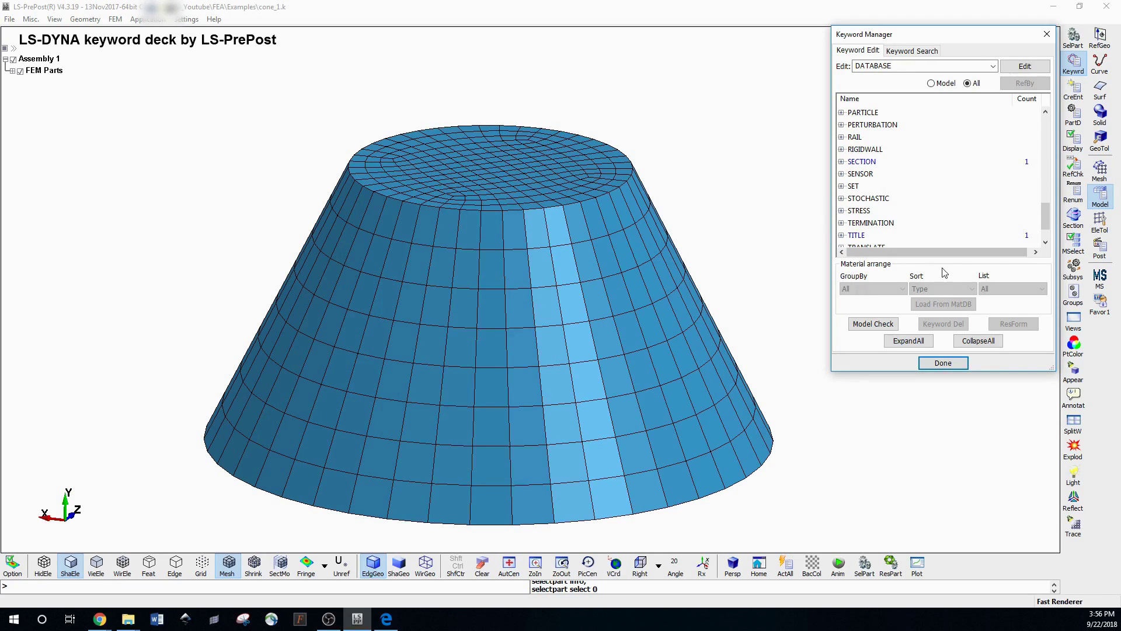
{"action": "left_click", "coordinate": [963, 362]}
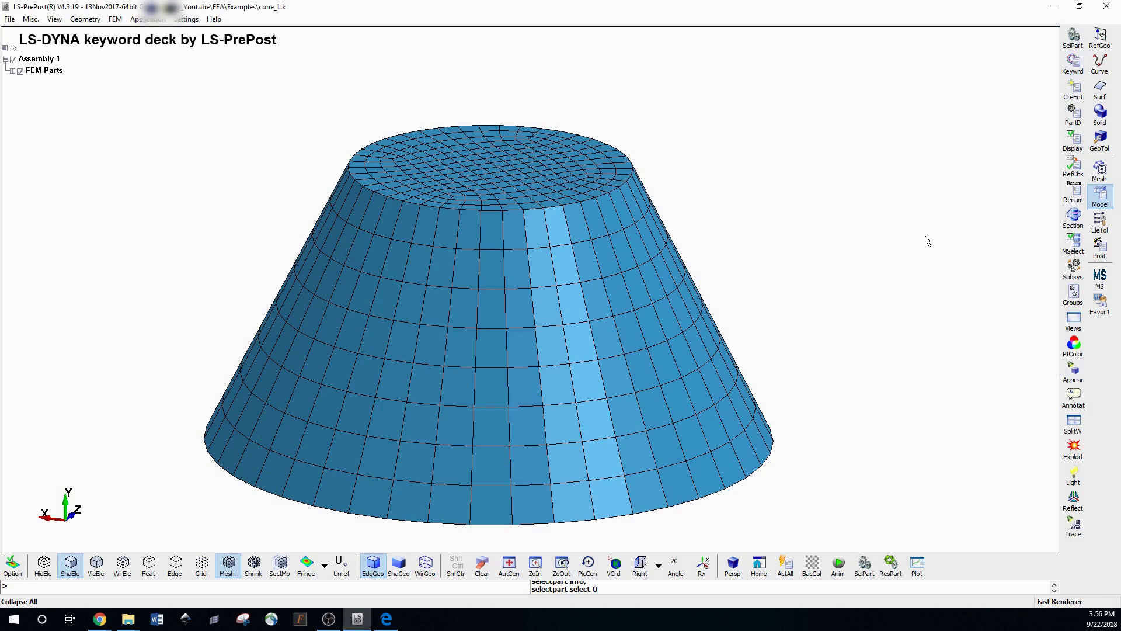
- Create a *SET_NODE set with ID 1 from all the cone's nodes by area selection, and close Entity Creation
{"action": "left_click", "coordinate": [1074, 90]}
{"action": "left_click", "coordinate": [850, 183]}
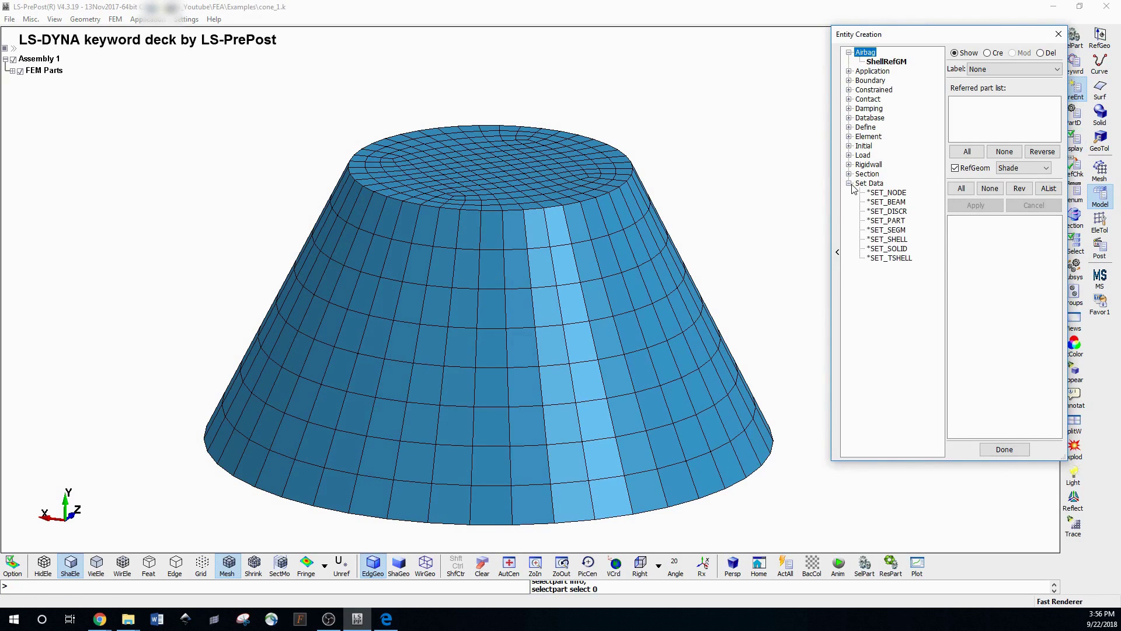
{"action": "left_click", "coordinate": [849, 82]}
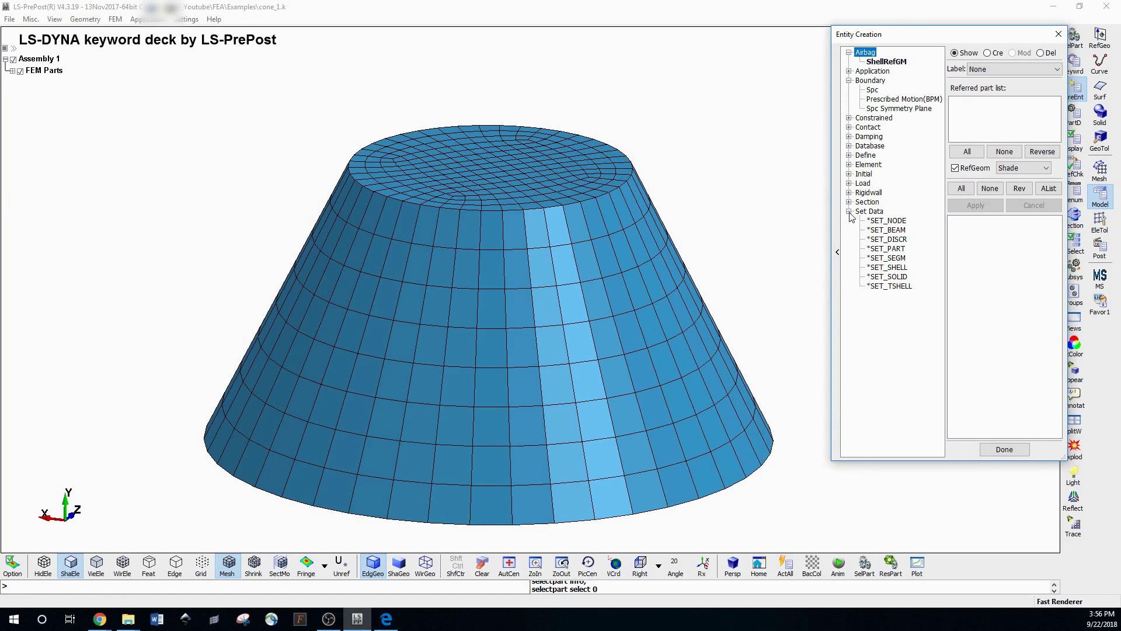
{"action": "left_click", "coordinate": [881, 221]}
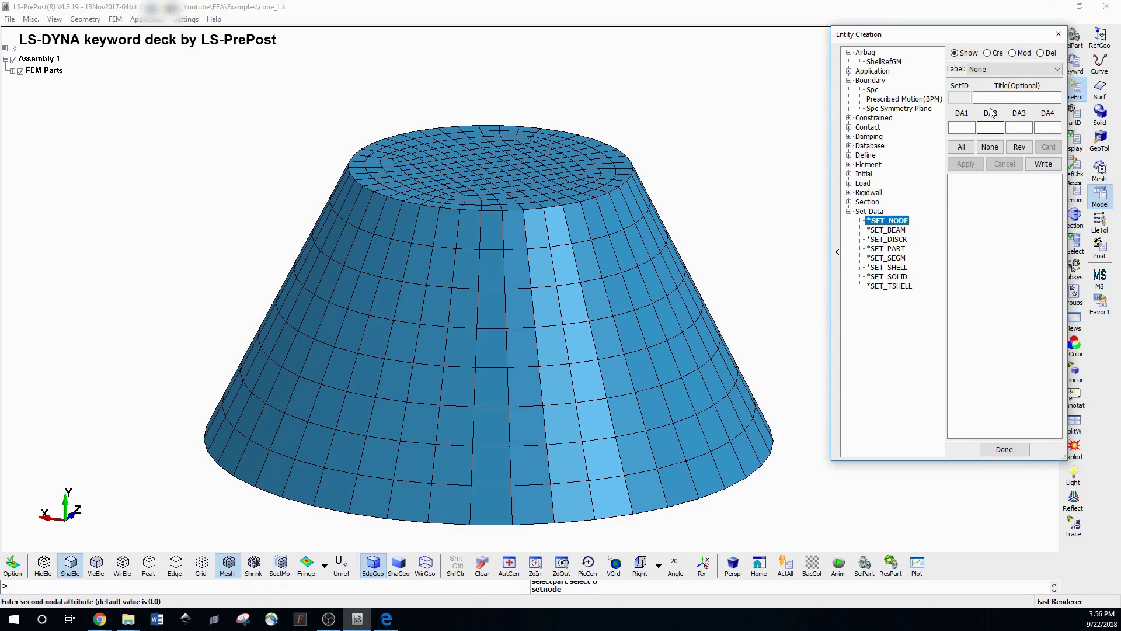
{"action": "left_click", "coordinate": [986, 53]}
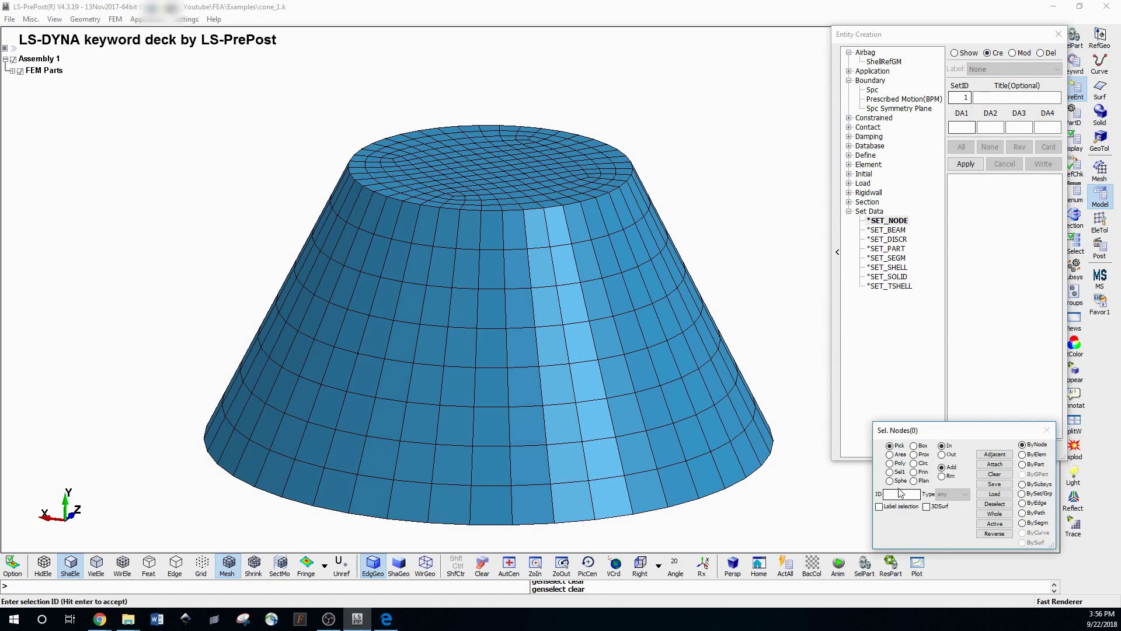
{"action": "left_click", "coordinate": [891, 455]}
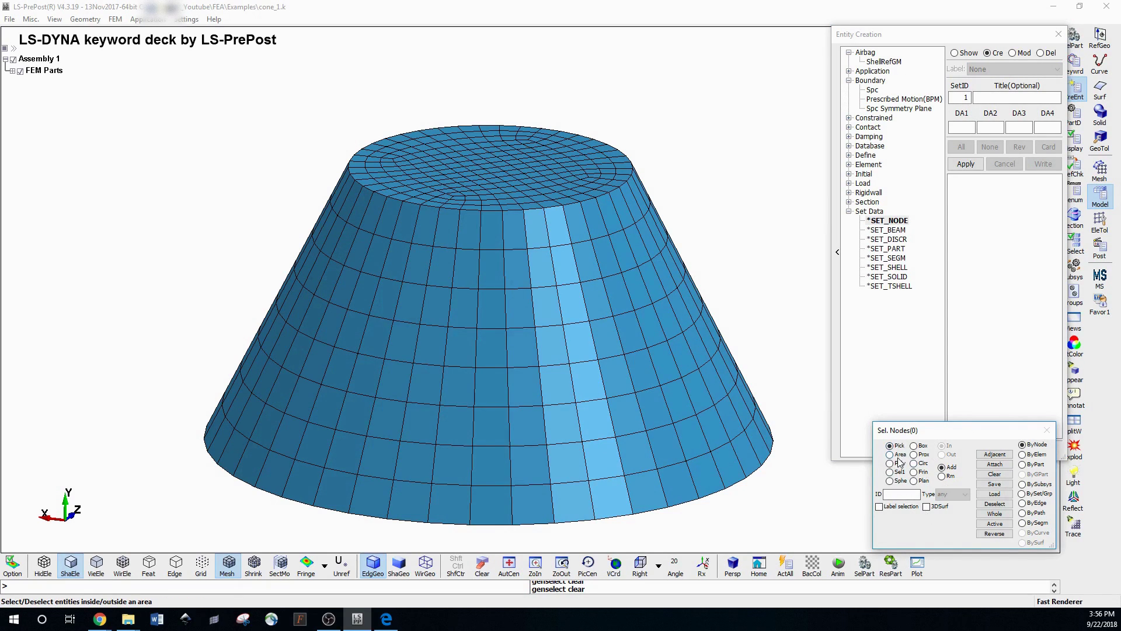
{"action": "left_click_drag", "start_coordinate": [149, 95], "coordinate": [802, 544]}
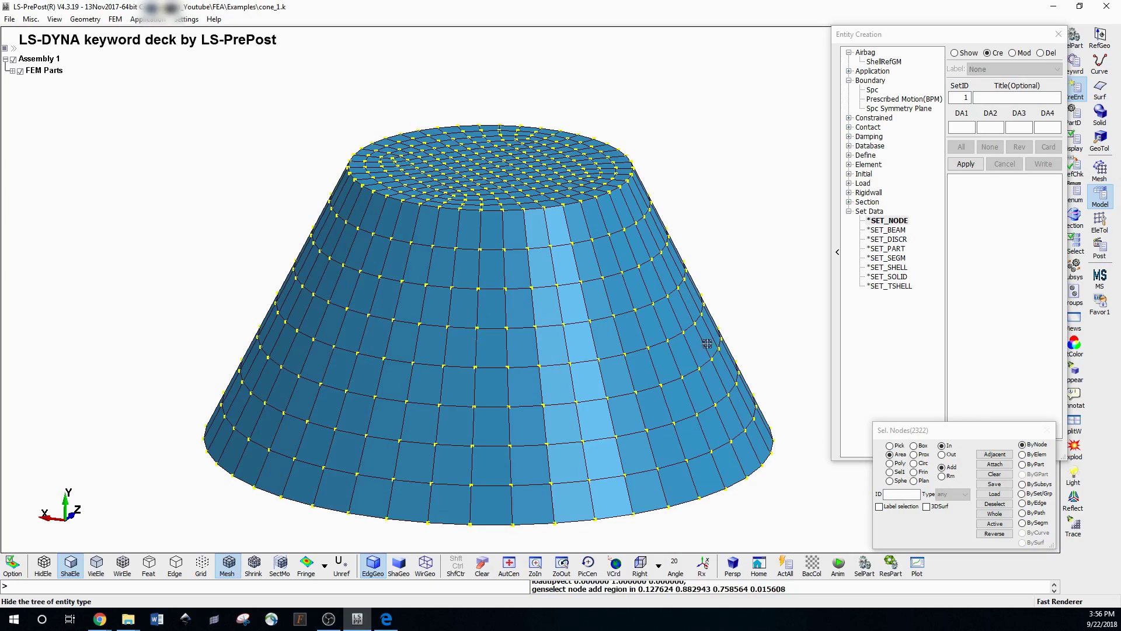
{"action": "mouse_move", "coordinate": [717, 316]}
{"action": "left_mouse_down", "text": "shift"}
{"action": "mouse_move", "coordinate": [625, 288]}
{"action": "mouse_move", "coordinate": [738, 195]}
{"action": "mouse_move", "coordinate": [790, 342]}
{"action": "mouse_move", "coordinate": [806, 327]}
{"action": "left_mouse_up", "text": "shift"}
{"action": "left_click", "coordinate": [965, 164]}
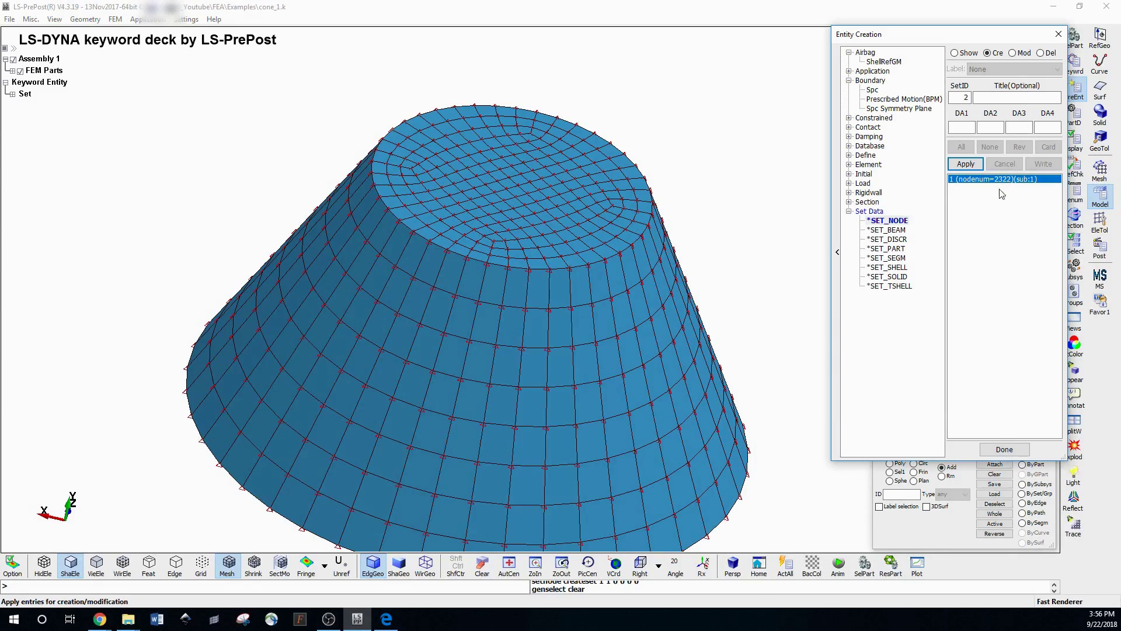
{"action": "scroll", "coordinate": [584, 251], "scroll_direction": "down", "scroll_amount": 3}
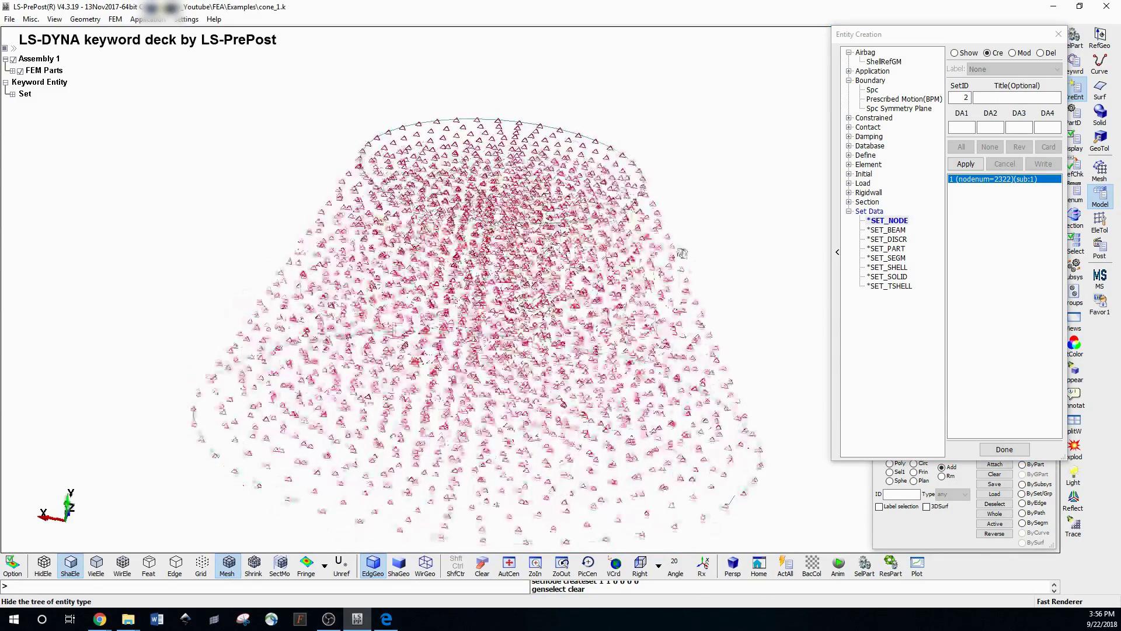
{"action": "left_click_drag", "start_coordinate": [584, 245], "coordinate": [603, 268], "text": "shift"}
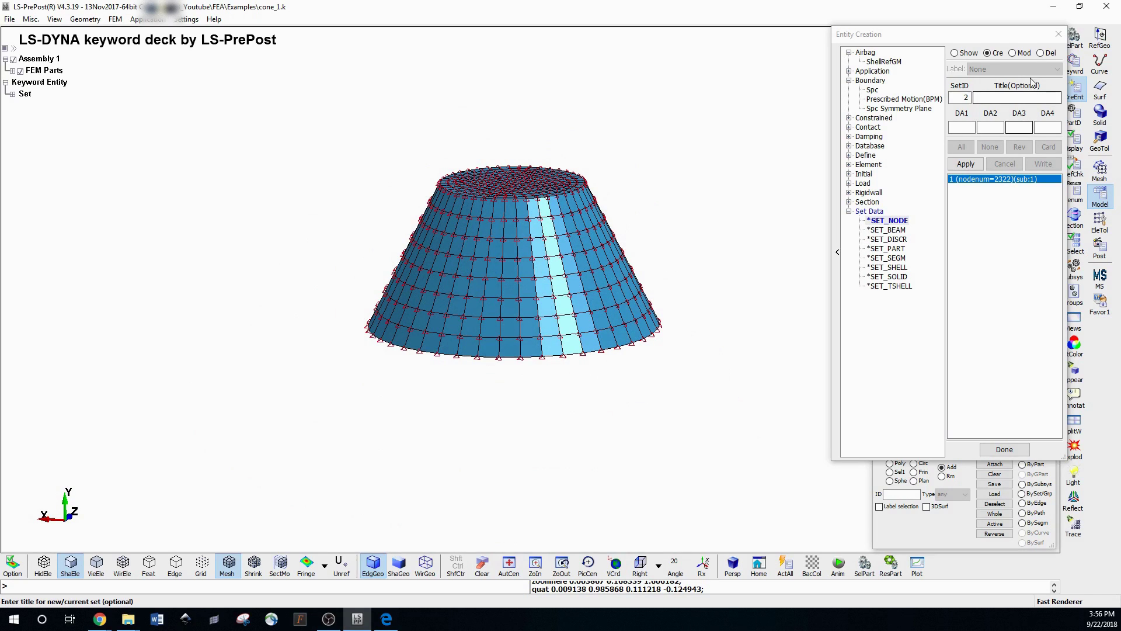
{"action": "left_click", "coordinate": [1059, 34]}
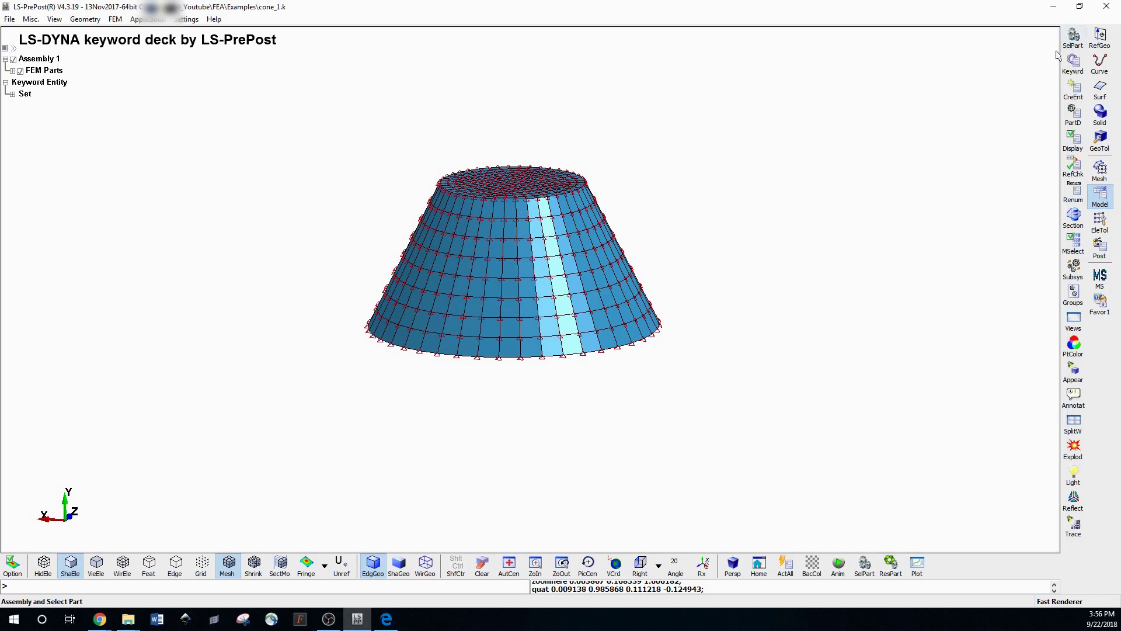
- Look at the part data, and toggle node set 1 in the entity display, ending with the set hidden
{"action": "left_click", "coordinate": [1072, 115]}
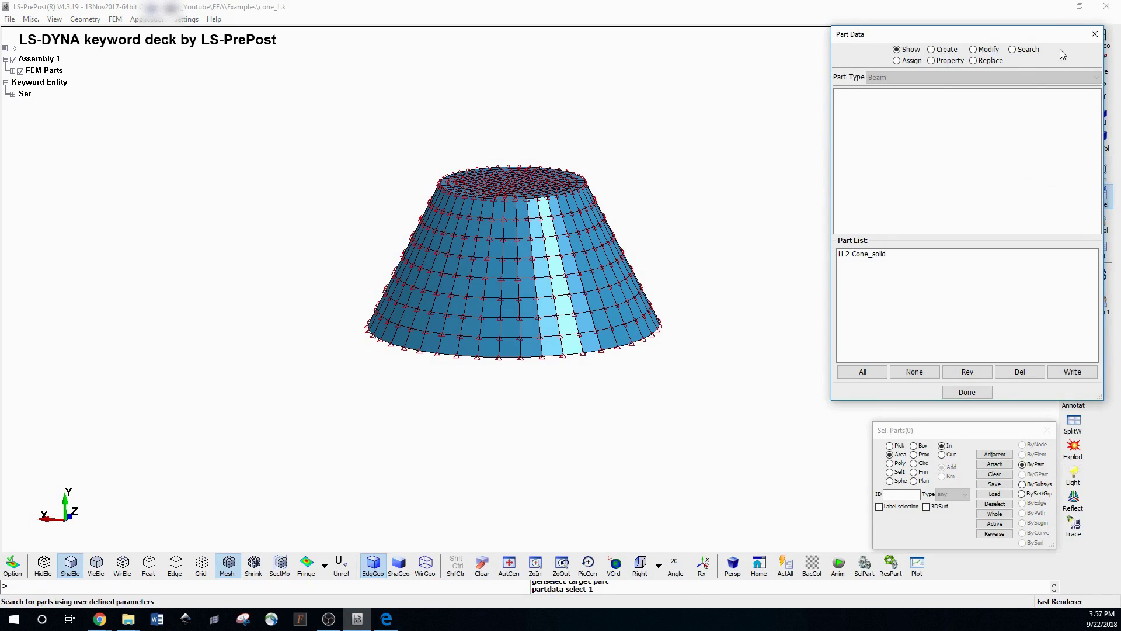
{"action": "left_click", "coordinate": [1090, 37]}
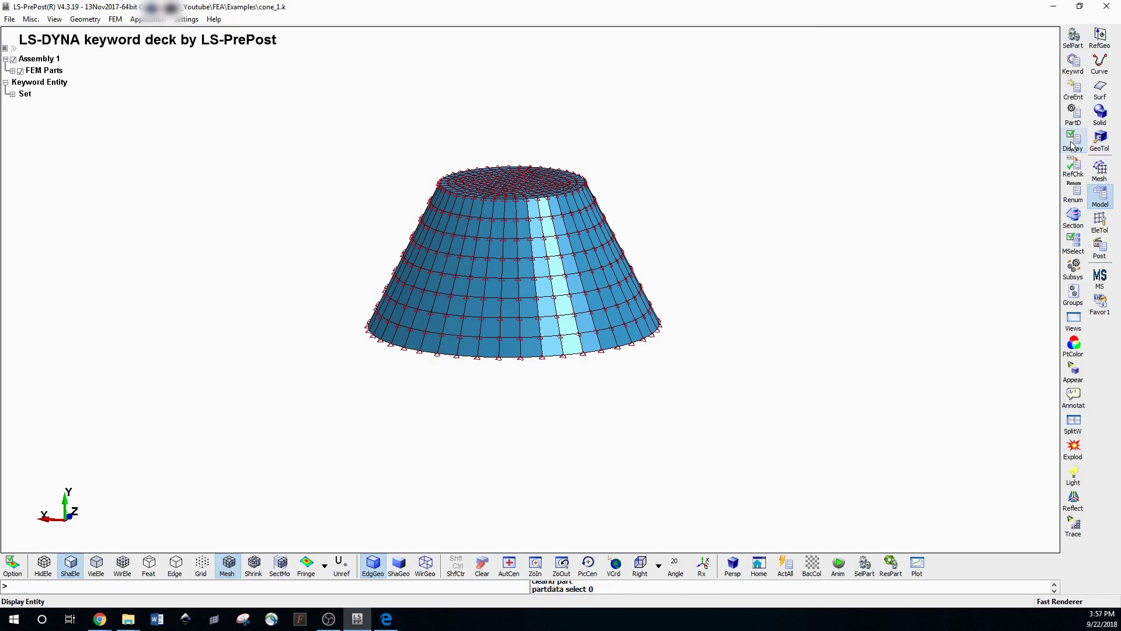
{"action": "left_click", "coordinate": [1073, 144]}
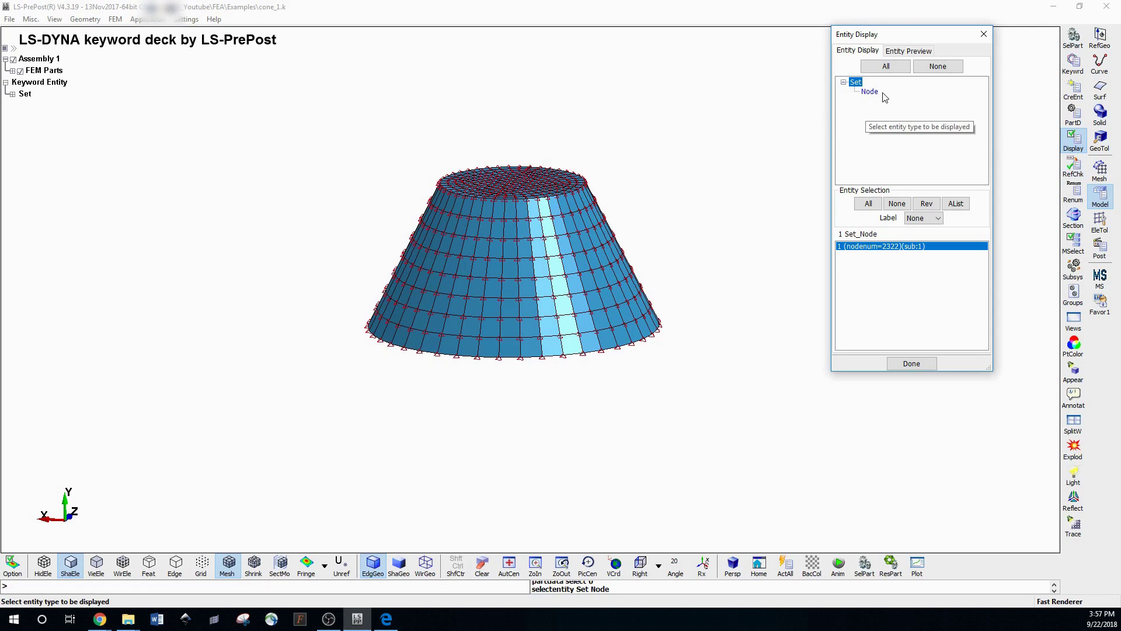
{"action": "left_click", "coordinate": [871, 91]}
{"action": "left_click", "coordinate": [877, 247]}
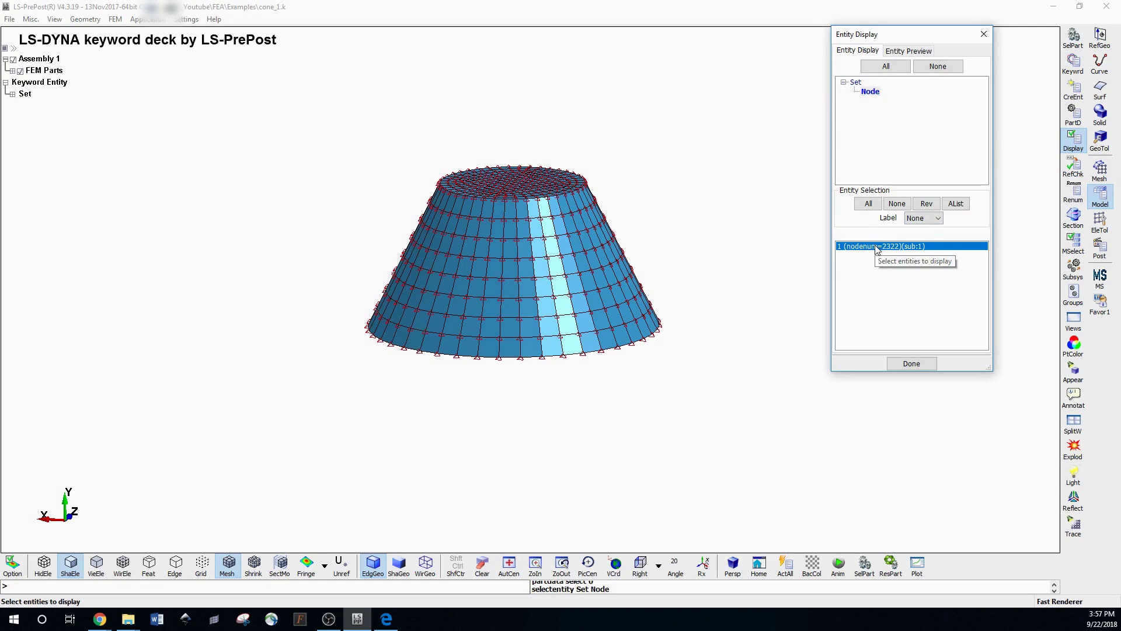
{"action": "left_click", "coordinate": [896, 203]}
{"action": "left_click", "coordinate": [876, 246]}
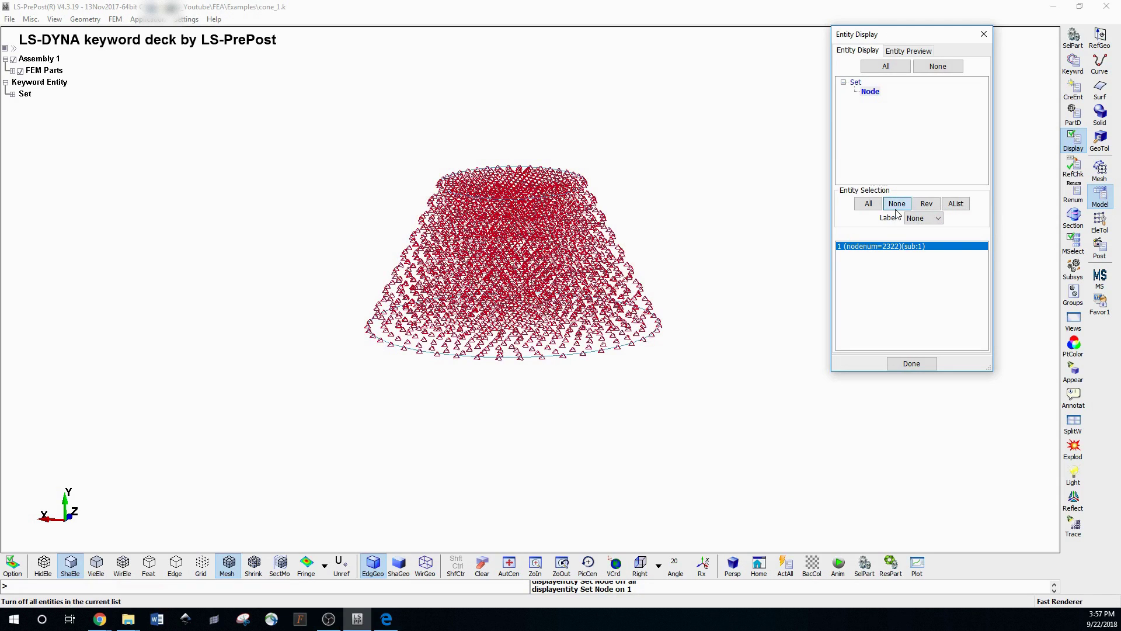
{"action": "left_click", "coordinate": [897, 203]}
{"action": "left_click", "coordinate": [879, 246]}
{"action": "left_click", "coordinate": [897, 204]}
{"action": "left_click", "coordinate": [911, 363]}
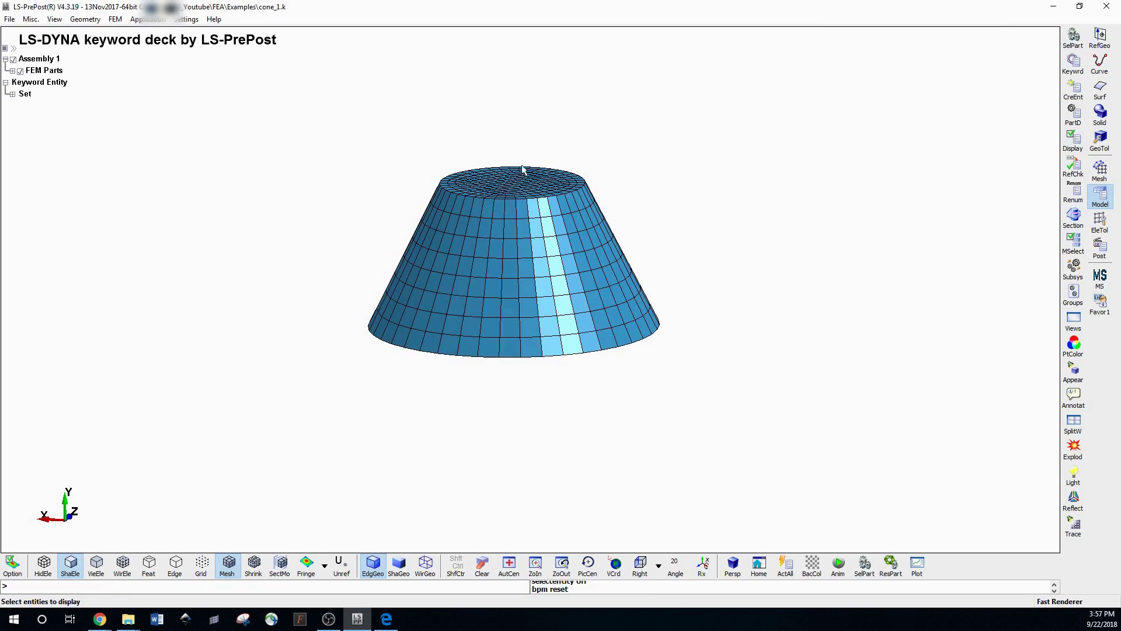
- Look over the Renumber settings for the model's nodes, elements, parts and sets, and close them without renumbering
{"action": "scroll", "coordinate": [570, 255], "scroll_direction": "up", "scroll_amount": 2}
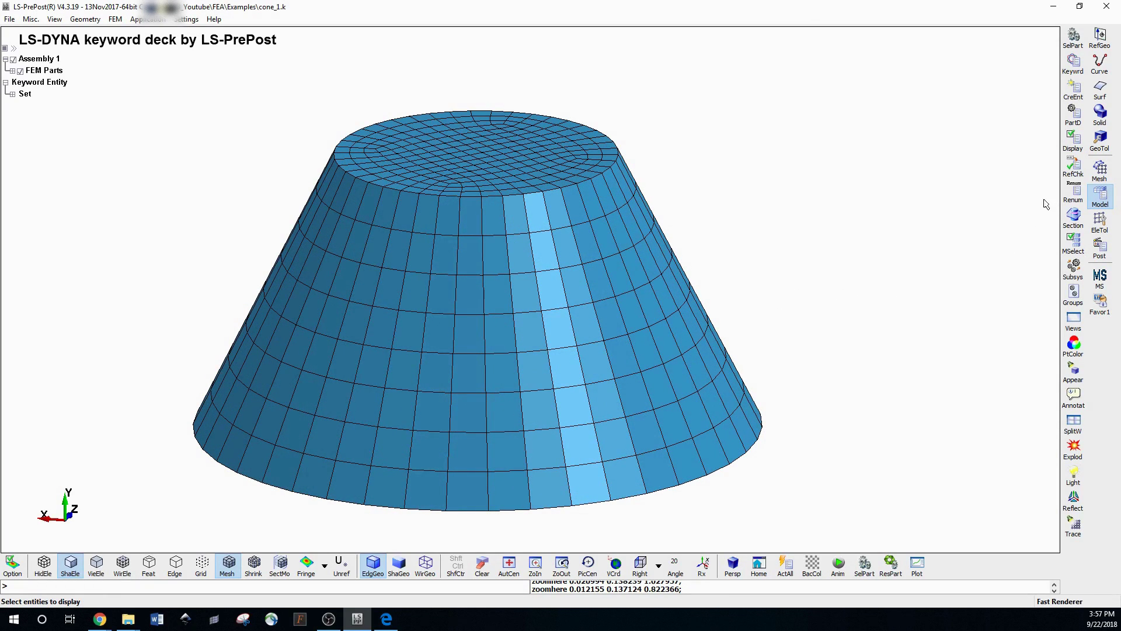
{"action": "left_click", "coordinate": [1076, 199]}
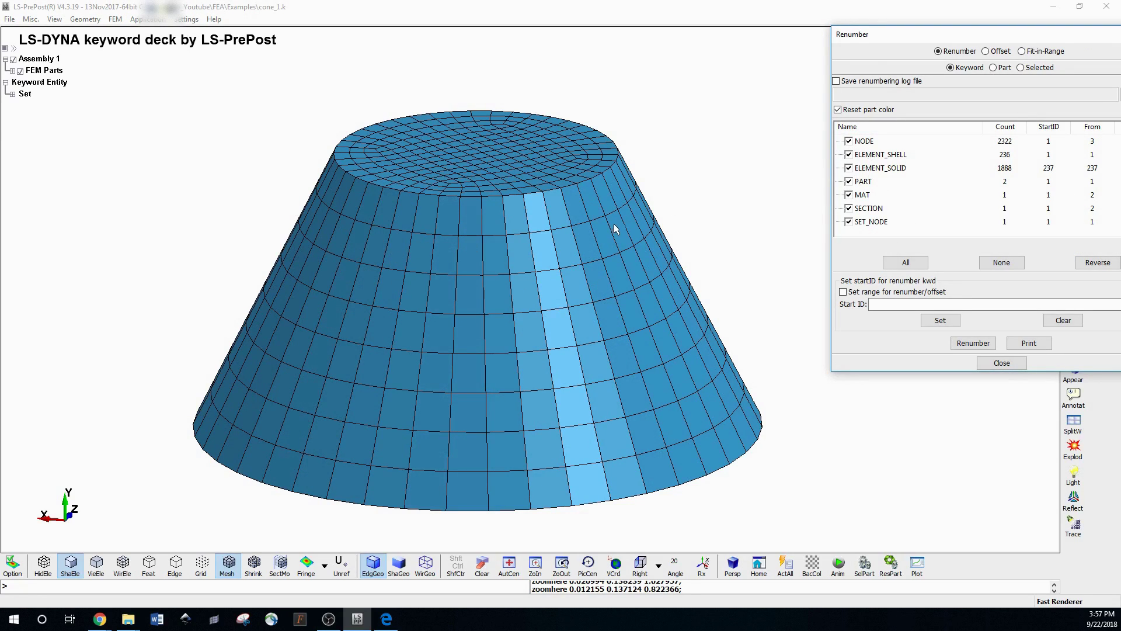
{"action": "left_click", "coordinate": [1001, 362]}
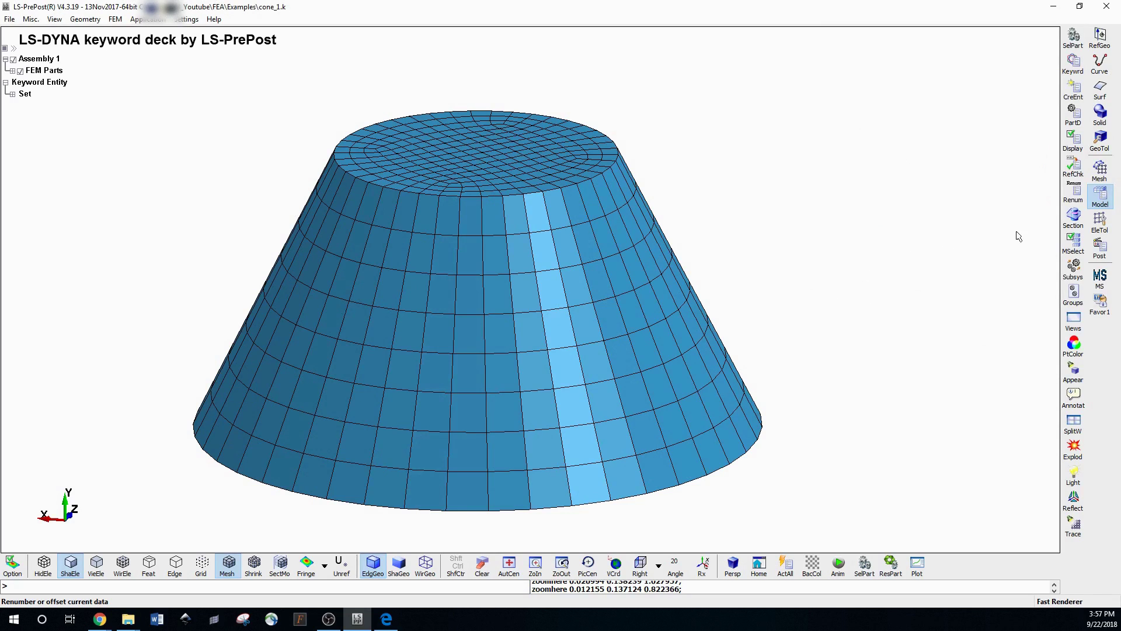
- Preview the section plane through the cone with its Z normal, inspect it from different angles, and close the Section Plane tool
{"action": "left_click", "coordinate": [1074, 219]}
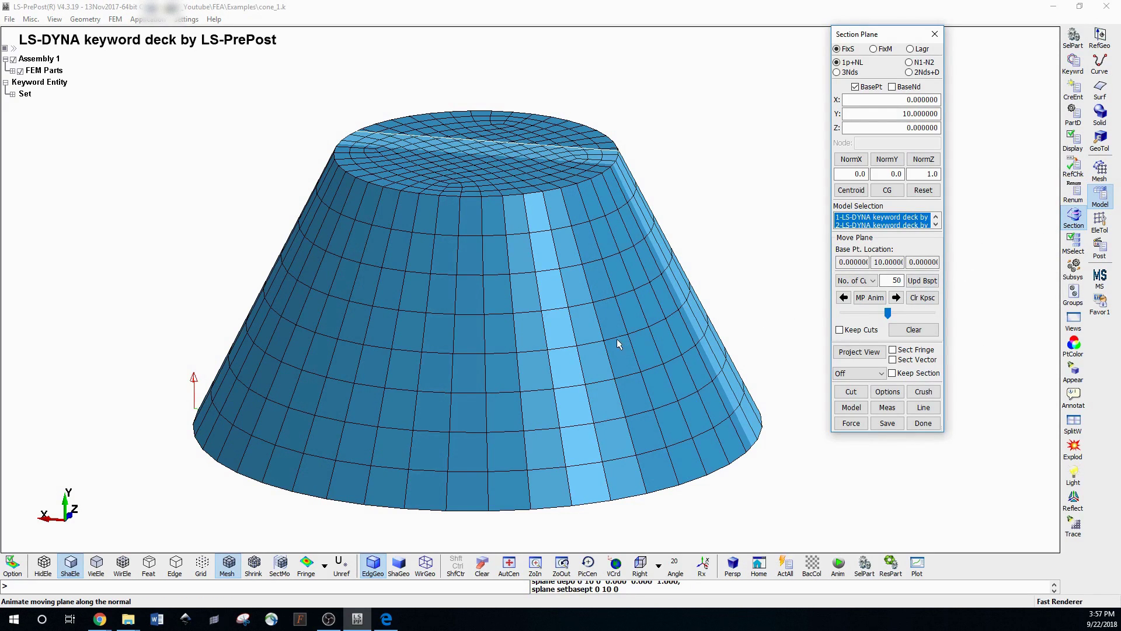
{"action": "scroll", "coordinate": [621, 345], "scroll_direction": "down", "scroll_amount": 5}
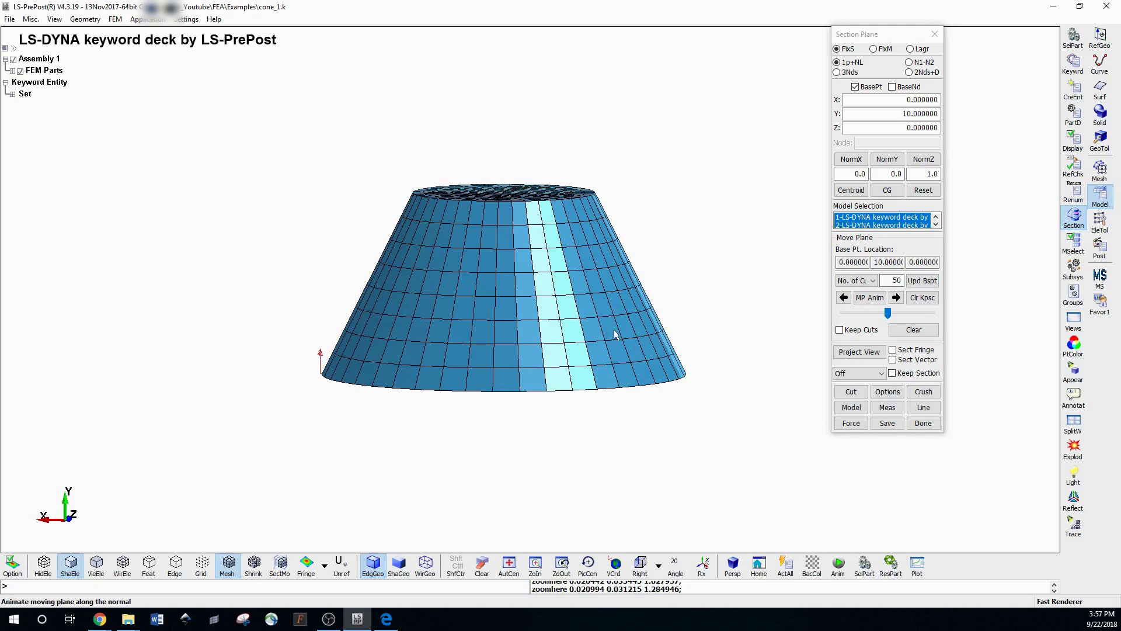
{"action": "left_click_drag", "start_coordinate": [607, 334], "coordinate": [640, 311]}
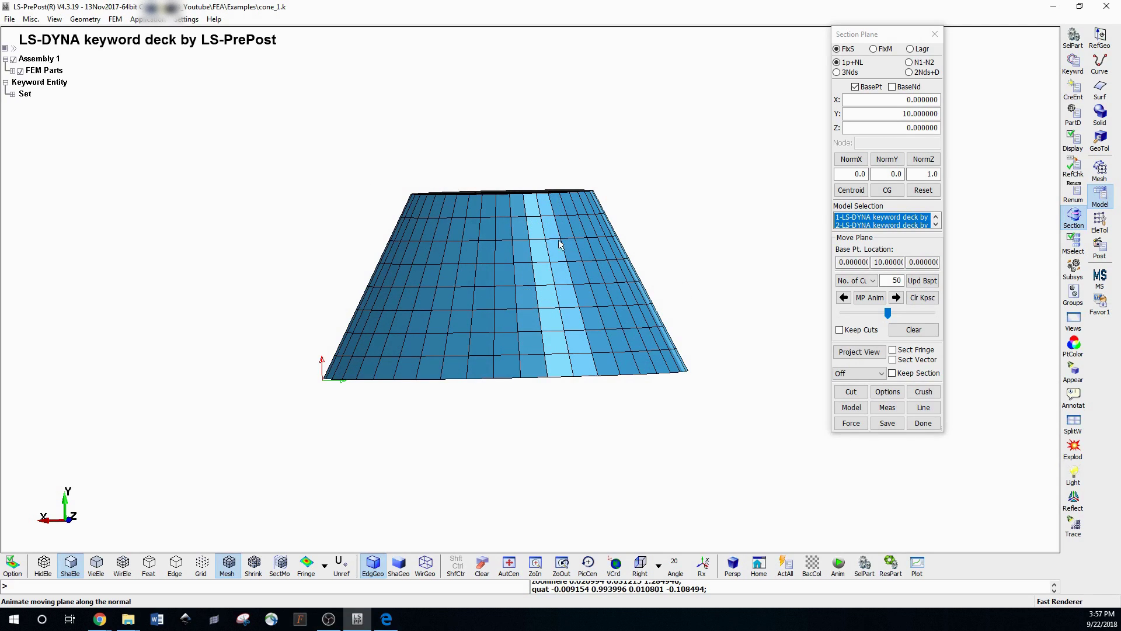
{"action": "left_click_drag", "start_coordinate": [505, 258], "coordinate": [528, 281]}
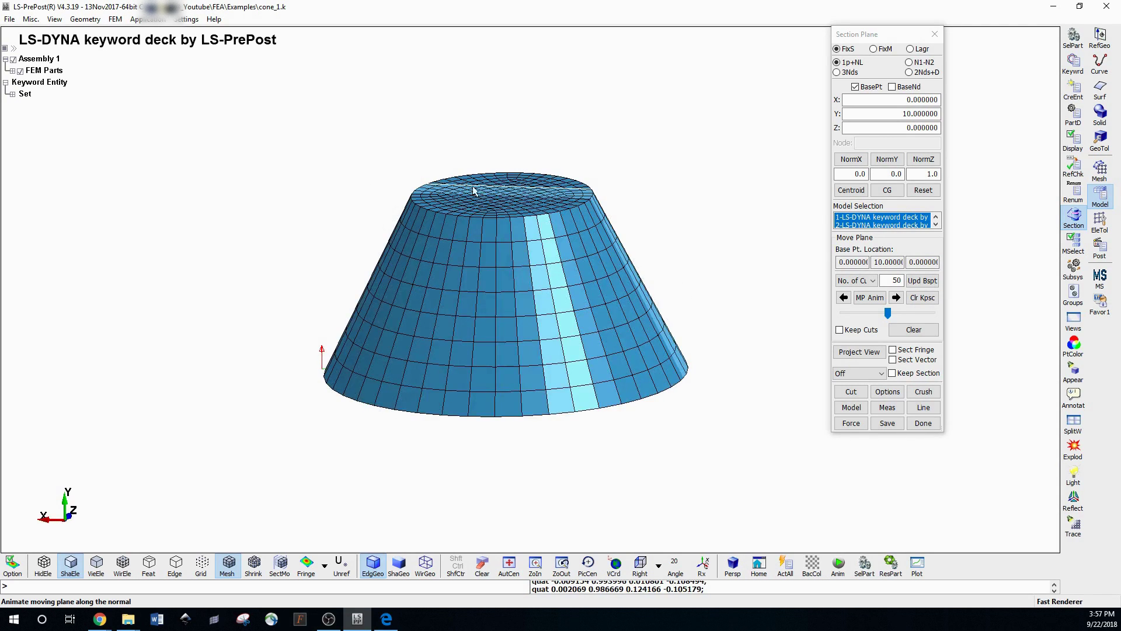
{"action": "left_click", "coordinate": [923, 422]}
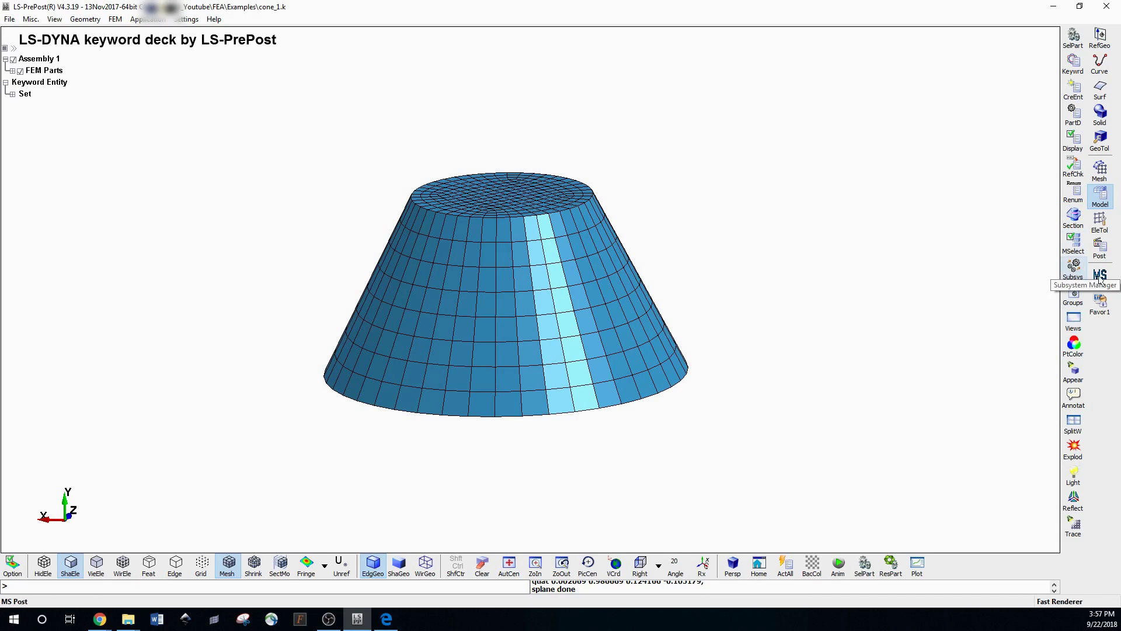
- Look at the Groups and Views tools, closing each without creating a group or view
{"action": "left_click", "coordinate": [1078, 294]}
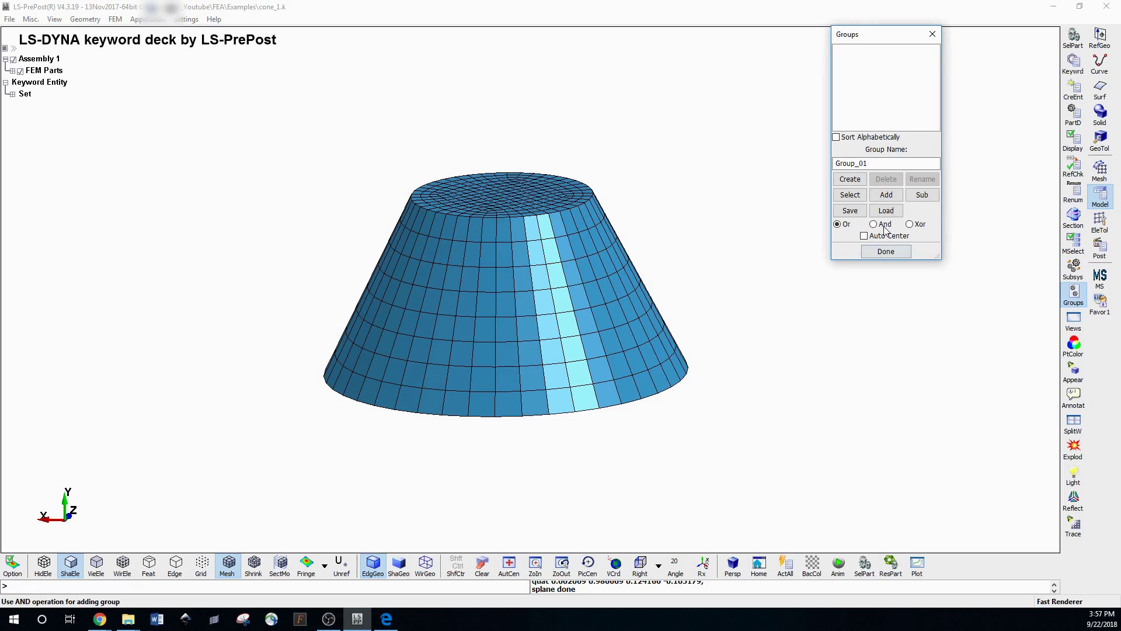
{"action": "left_click", "coordinate": [933, 35]}
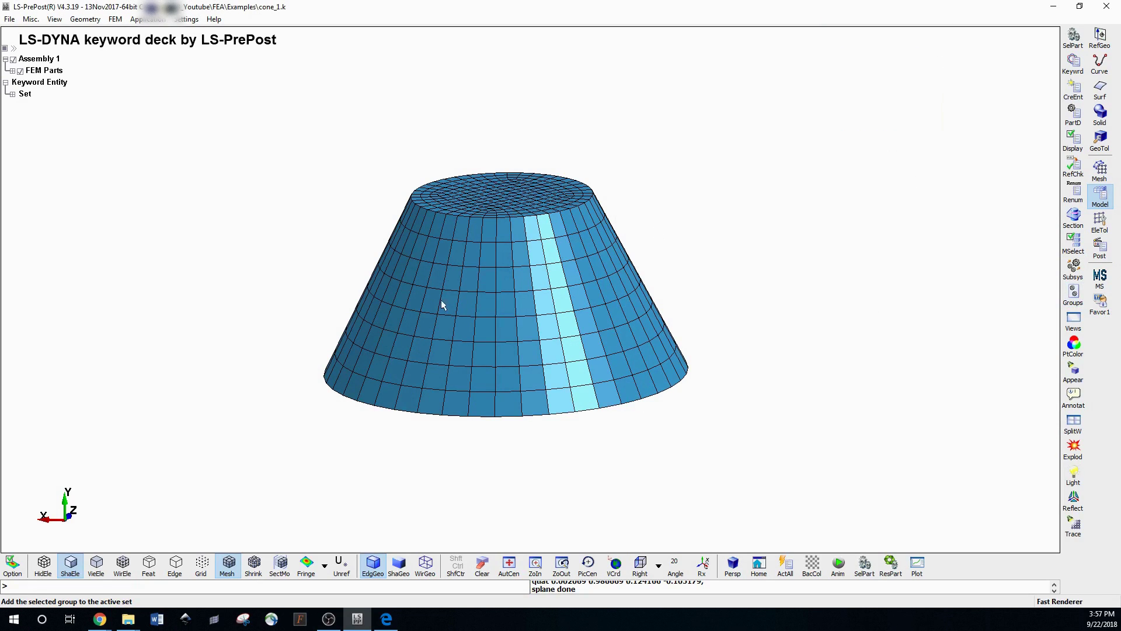
{"action": "left_click", "coordinate": [1072, 322]}
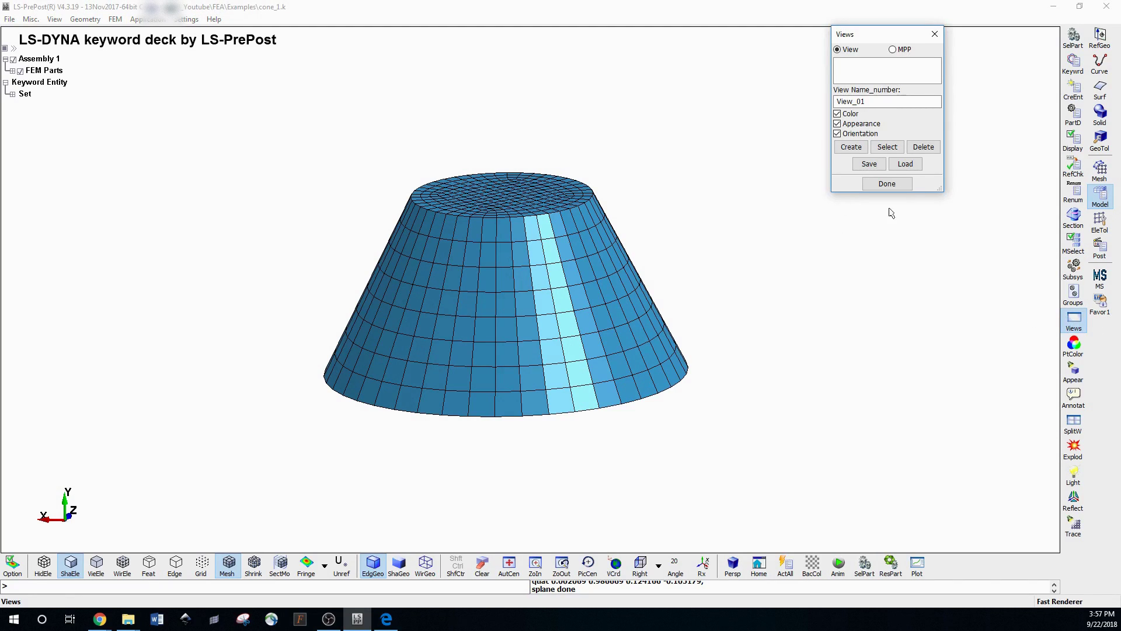
{"action": "left_click", "coordinate": [882, 183]}
- Color the cone part red and change it to dark green with the Part Color tool
{"action": "left_click", "coordinate": [1074, 348]}
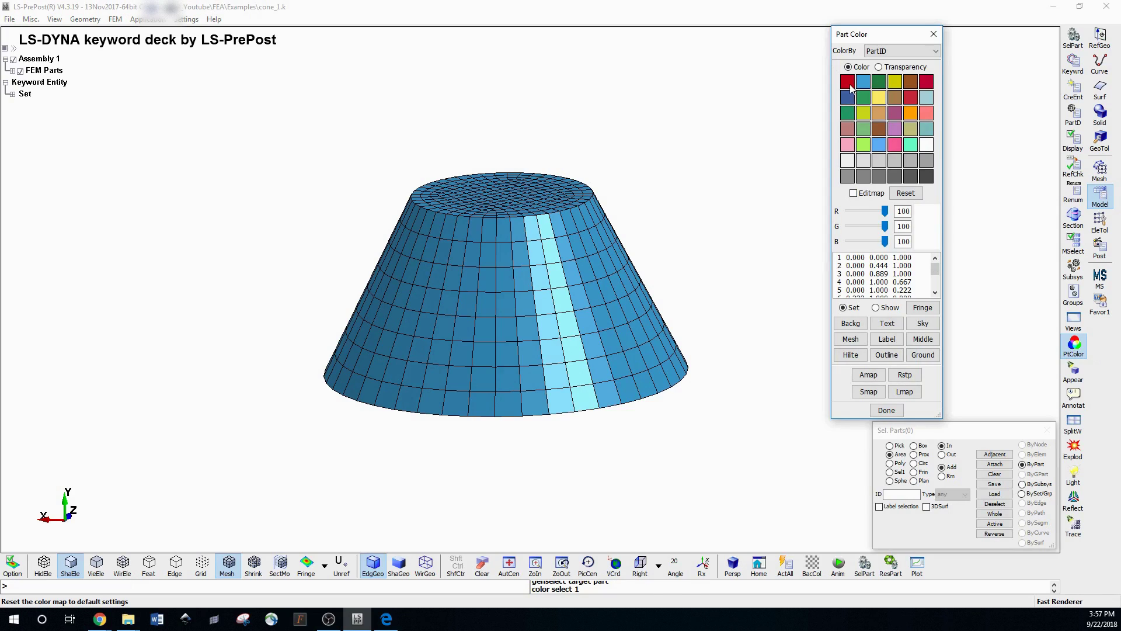
{"action": "left_click", "coordinate": [850, 87]}
{"action": "left_click", "coordinate": [609, 310]}
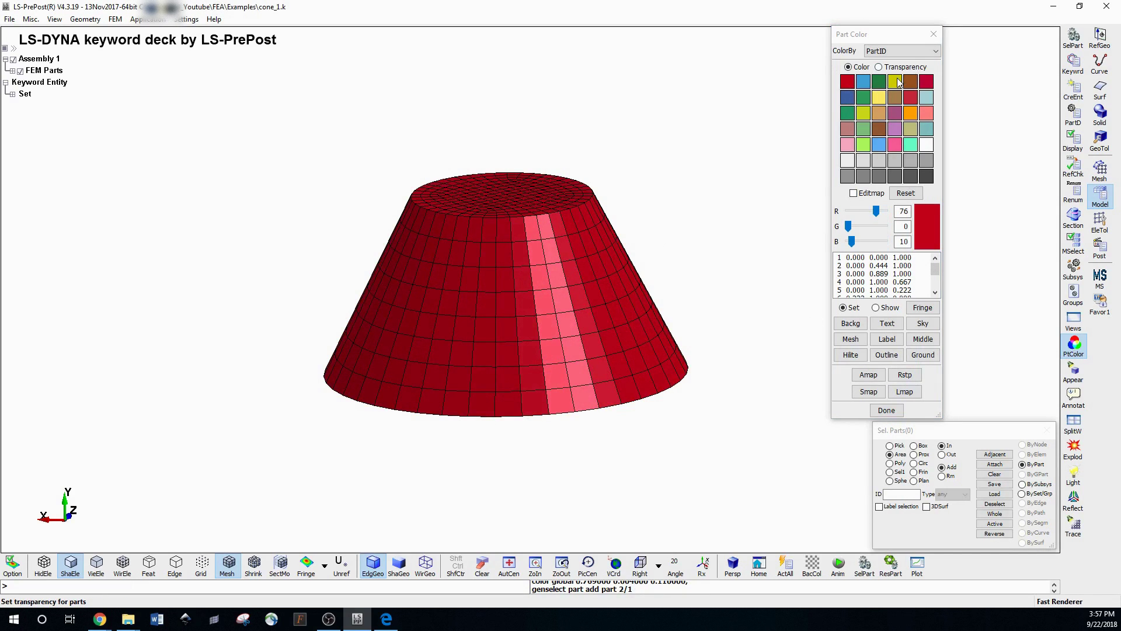
{"action": "left_click", "coordinate": [879, 81]}
{"action": "left_click", "coordinate": [584, 228]}
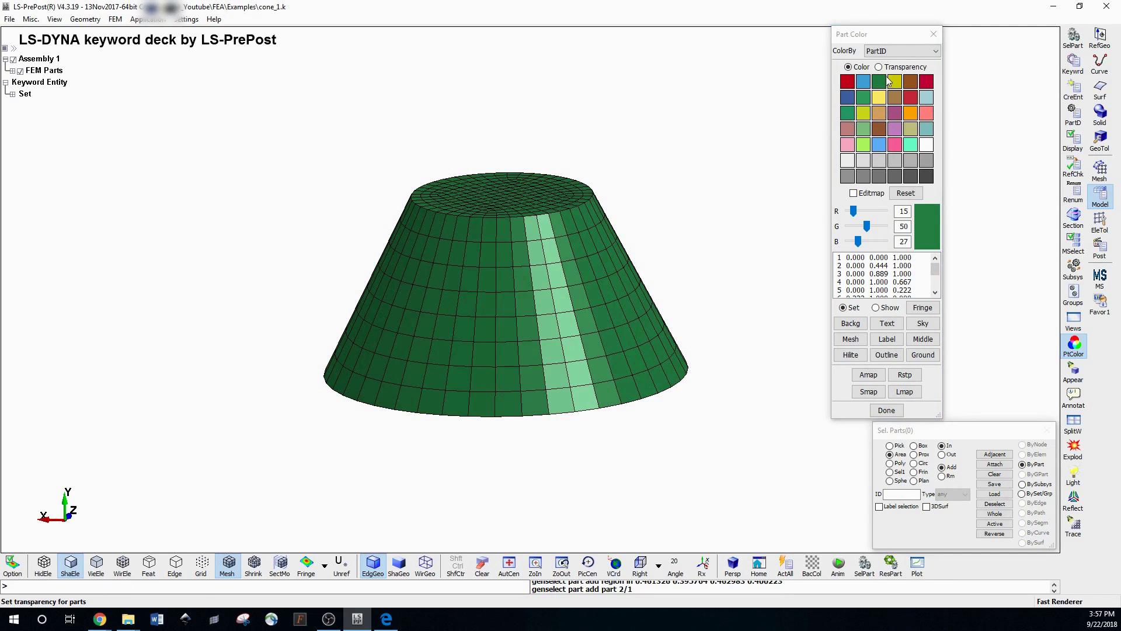
- Make the cone transparent with a factor of 0.54, toggle the mesh lines off and on, and close Part Color
{"action": "left_click", "coordinate": [879, 67]}
{"action": "left_click", "coordinate": [608, 262]}
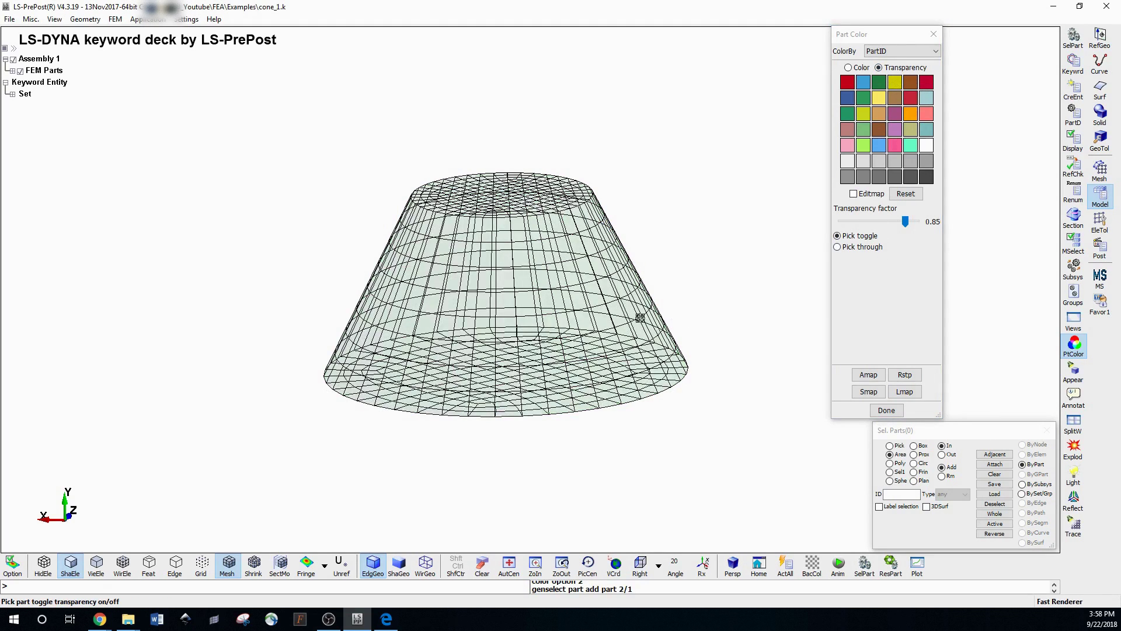
{"action": "left_click", "coordinate": [228, 563]}
{"action": "left_click_drag", "start_coordinate": [910, 228], "coordinate": [887, 228]}
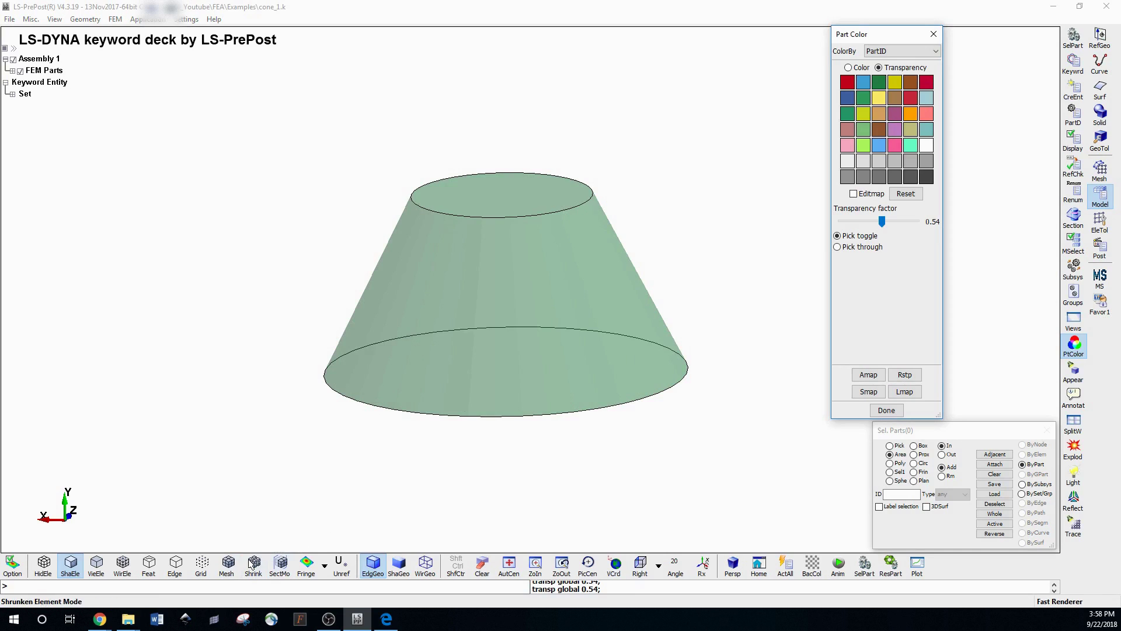
{"action": "left_click", "coordinate": [227, 564]}
{"action": "left_click", "coordinate": [933, 33]}
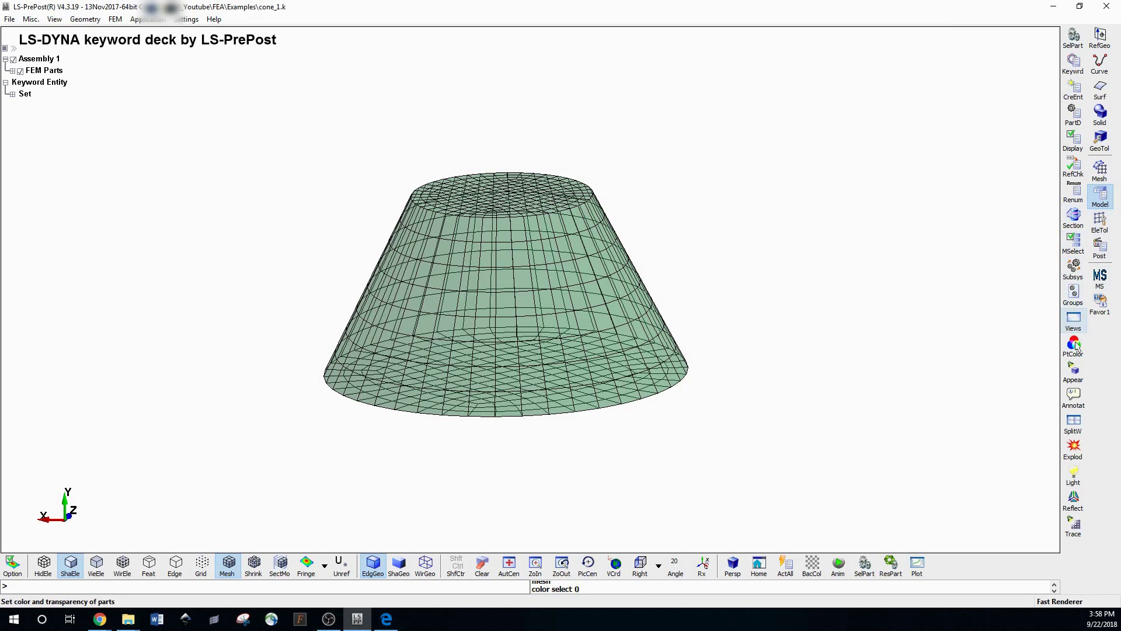
- Toggle the Thick display option on and off in the Appearance settings, and close them
{"action": "left_click", "coordinate": [1073, 369]}
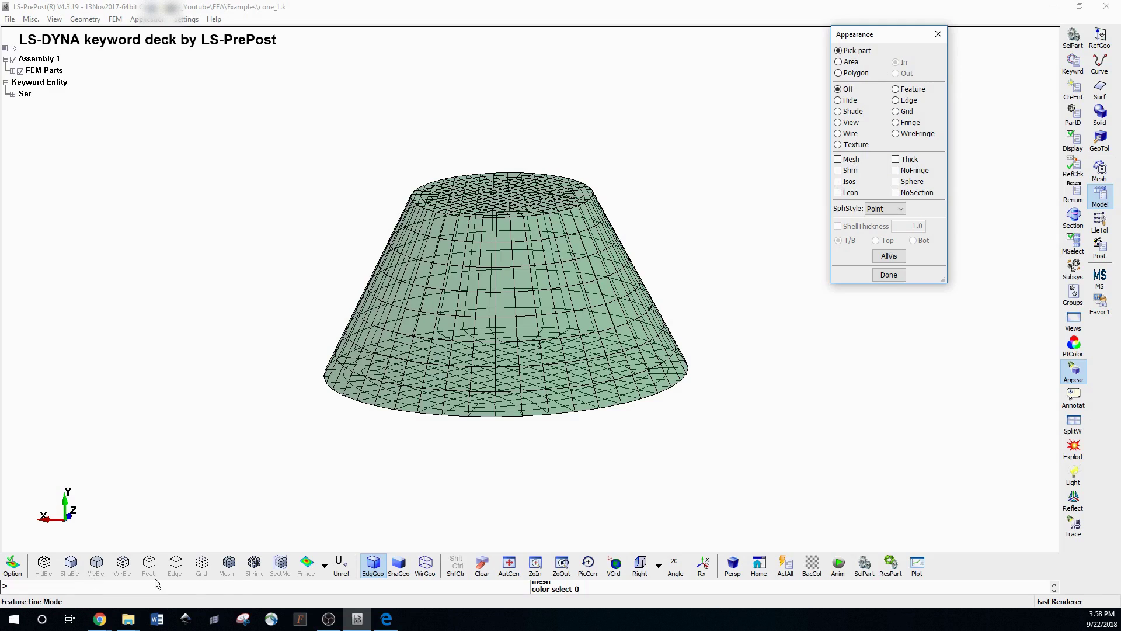
{"action": "left_click", "coordinate": [903, 163]}
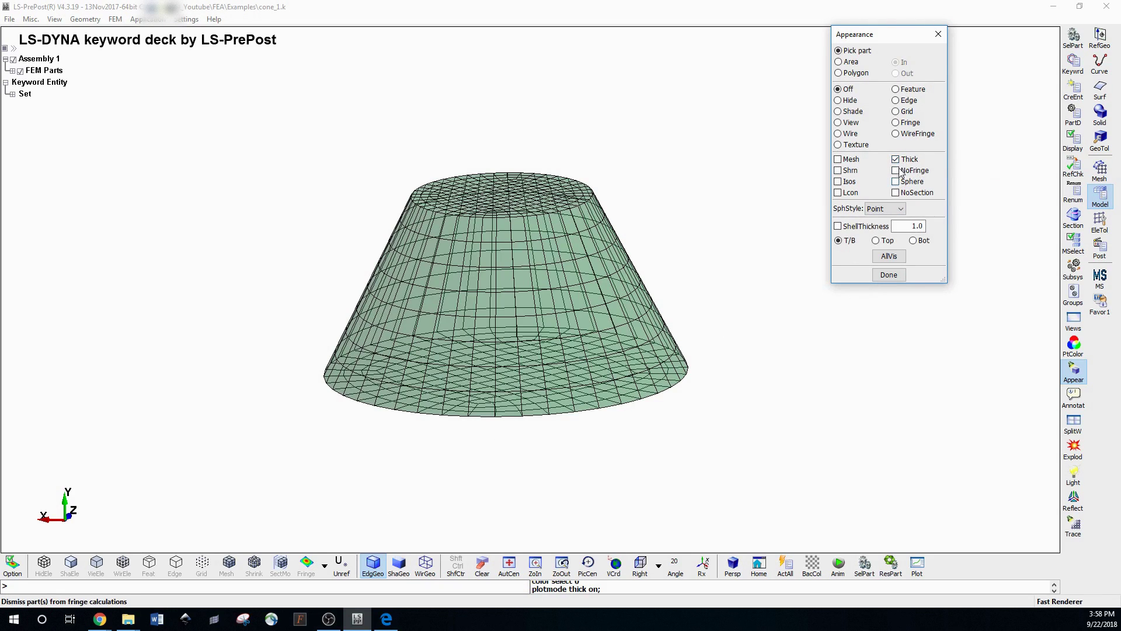
{"action": "left_click", "coordinate": [900, 162]}
{"action": "left_click", "coordinate": [889, 274]}
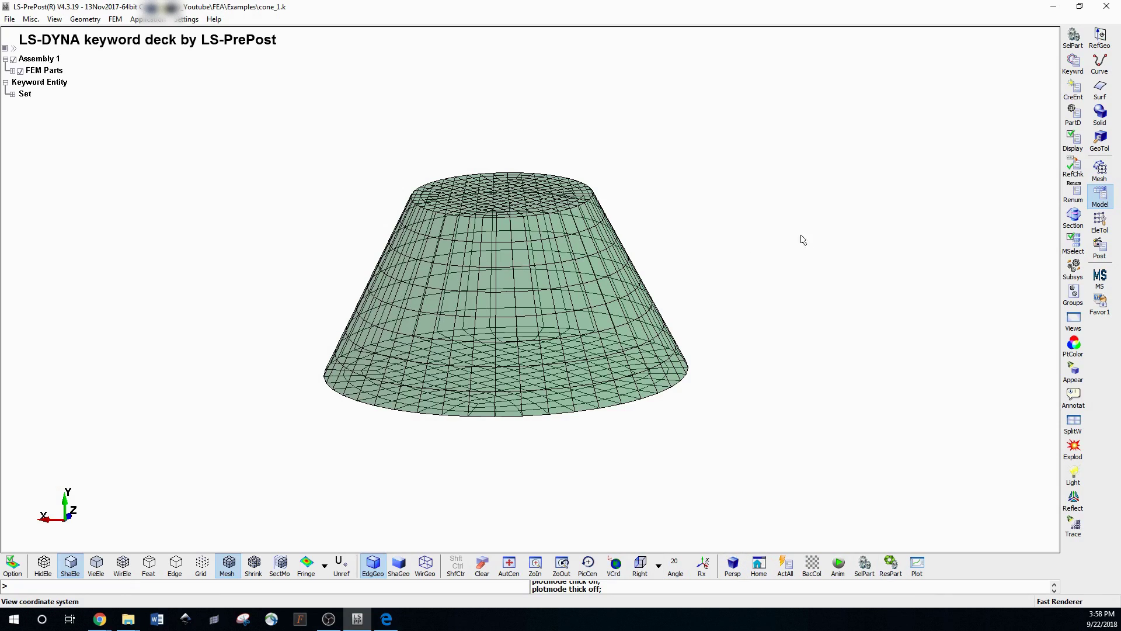
- Reset the transparency so the cone is opaque, and close Part Color
{"action": "left_click", "coordinate": [1073, 345]}
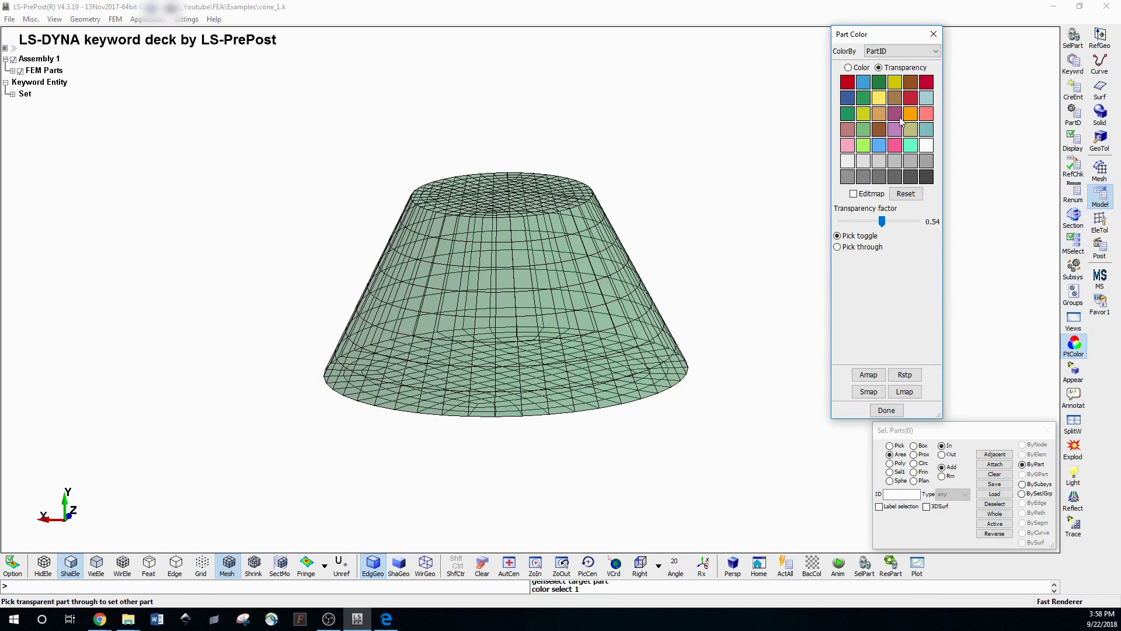
{"action": "left_click", "coordinate": [904, 374]}
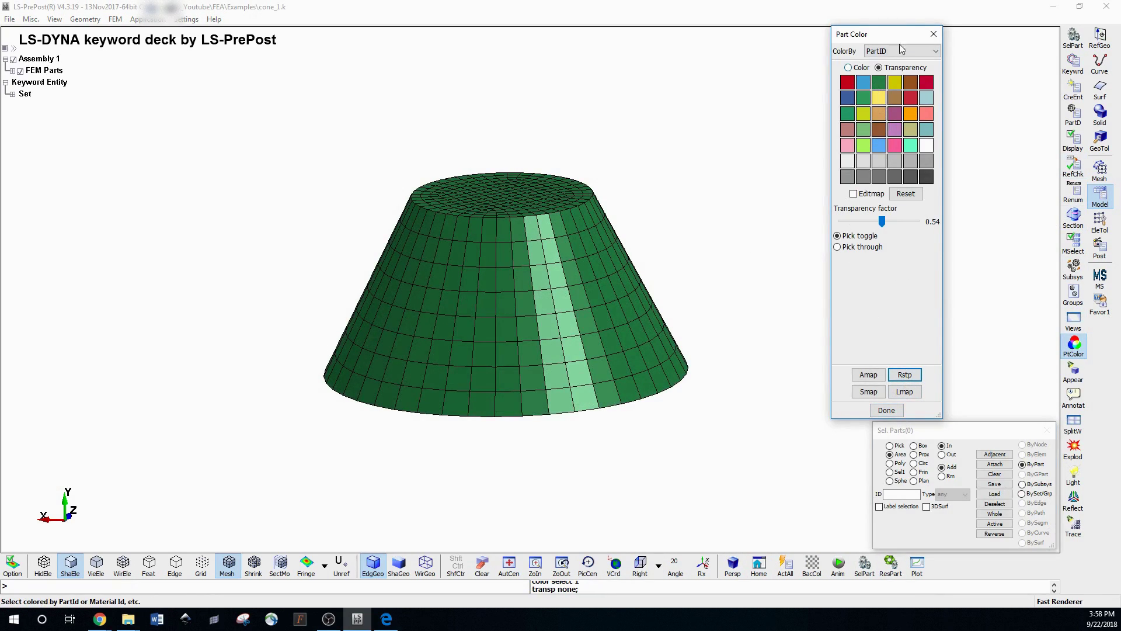
{"action": "left_click", "coordinate": [933, 35]}
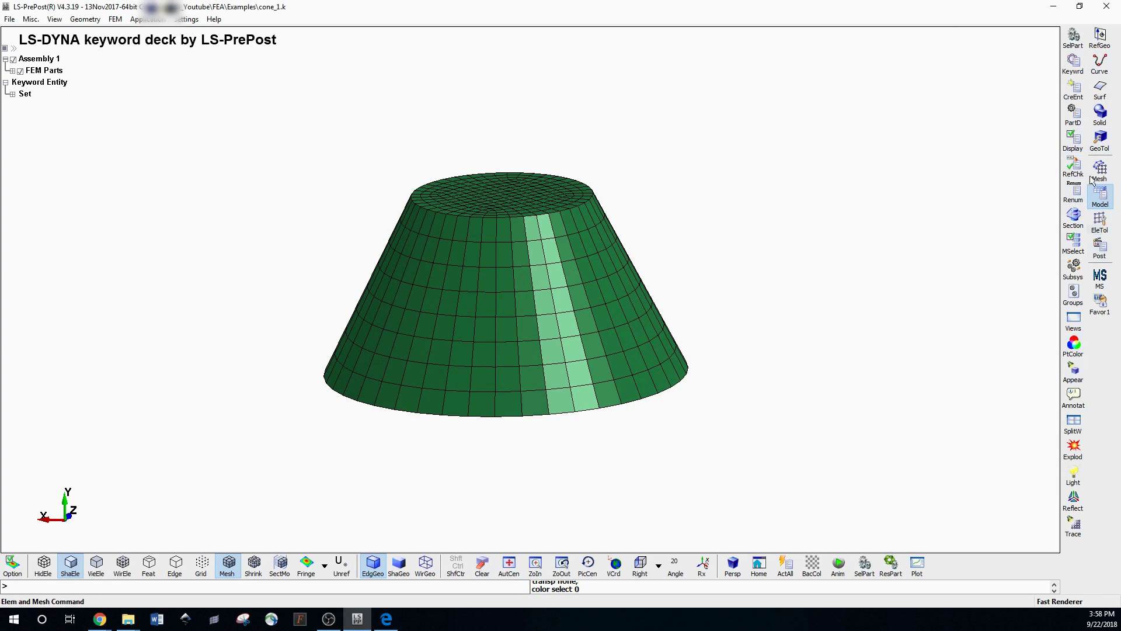
- Identify a node and an element on the side of the cone using the element tools
{"action": "left_click", "coordinate": [1100, 226]}
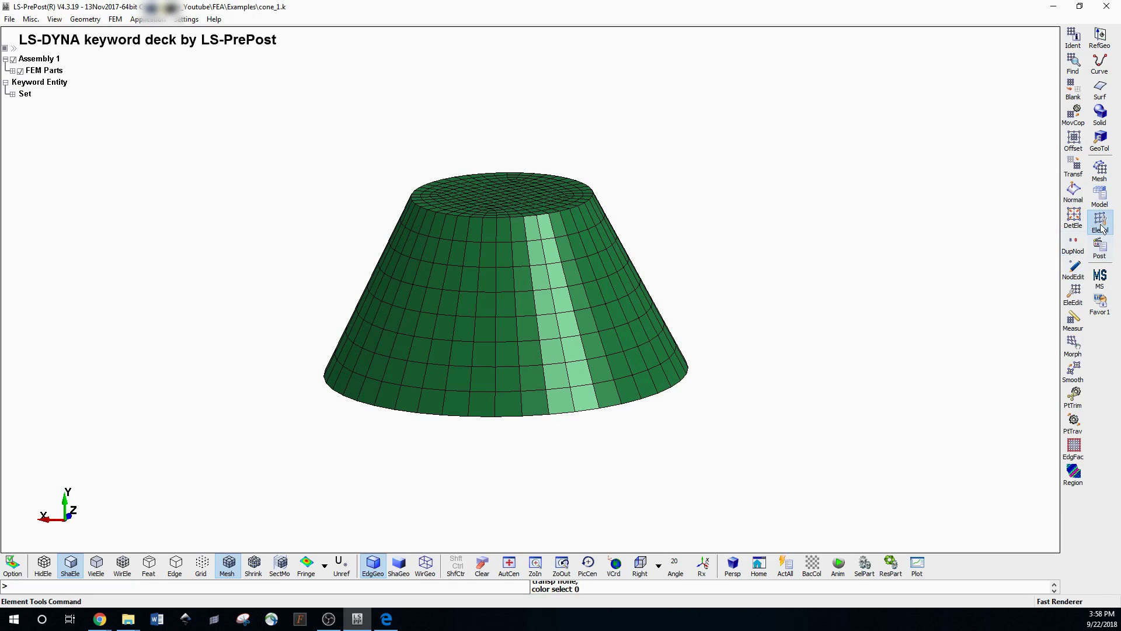
{"action": "left_click", "coordinate": [1074, 38]}
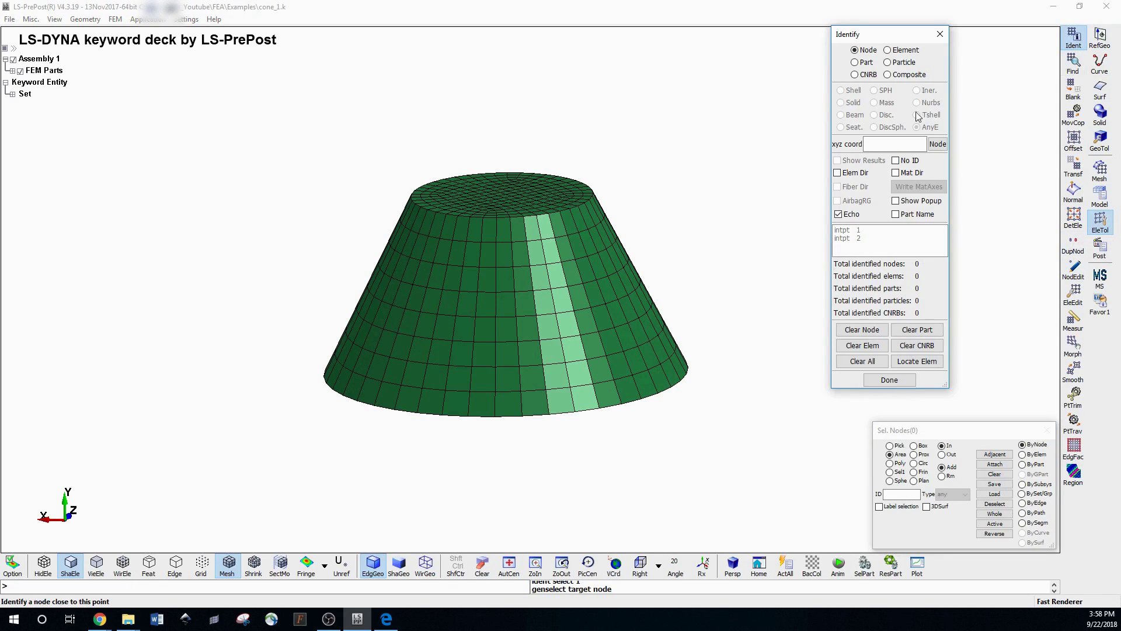
{"action": "left_click", "coordinate": [553, 278]}
{"action": "left_click", "coordinate": [887, 50]}
{"action": "left_click", "coordinate": [488, 279]}
- Inspect the labels from below, identify the cone's part, clear all identification labels, and close Identify
{"action": "left_click_drag", "start_coordinate": [613, 408], "coordinate": [531, 289], "text": "shift"}
{"action": "scroll", "coordinate": [516, 225], "scroll_direction": "up", "scroll_amount": 2}
{"action": "scroll", "coordinate": [492, 208], "scroll_direction": "down", "scroll_amount": 2}
{"action": "scroll", "coordinate": [531, 289], "scroll_direction": "up", "scroll_amount": 2}
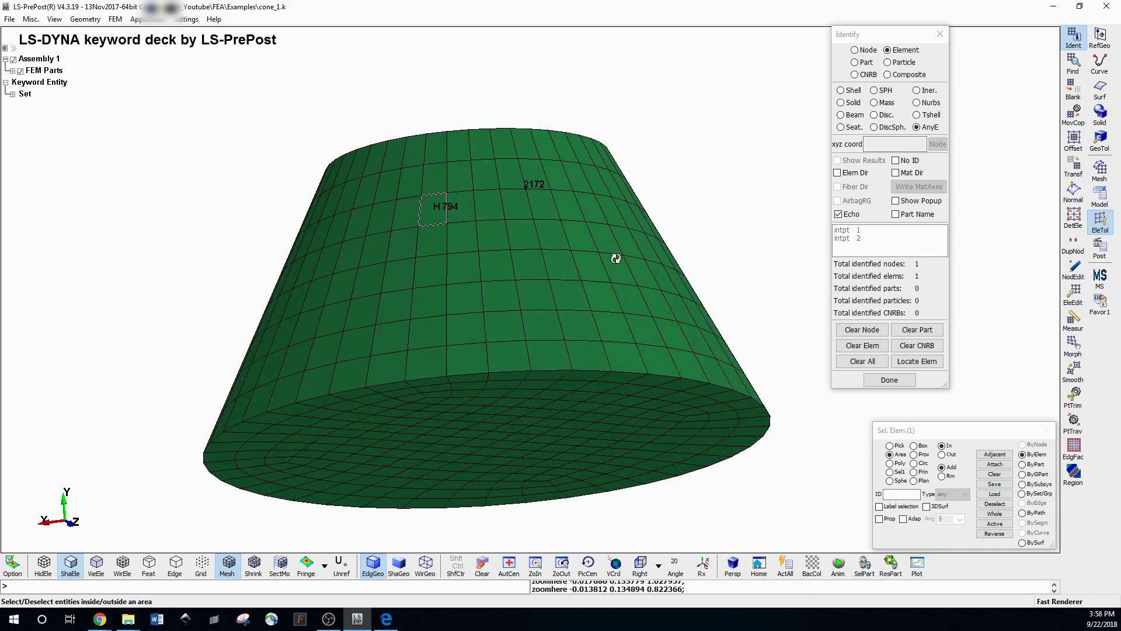
{"action": "left_click_drag", "start_coordinate": [615, 255], "coordinate": [611, 331], "text": "shift"}
{"action": "left_click", "coordinate": [855, 62]}
{"action": "left_click", "coordinate": [551, 359]}
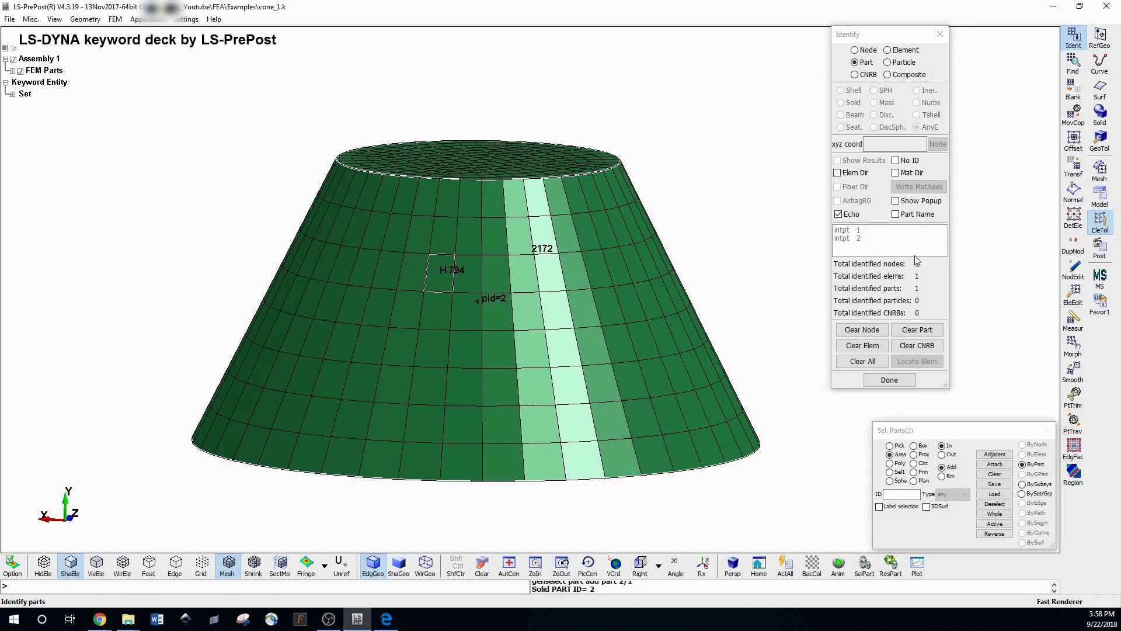
{"action": "left_click", "coordinate": [862, 330]}
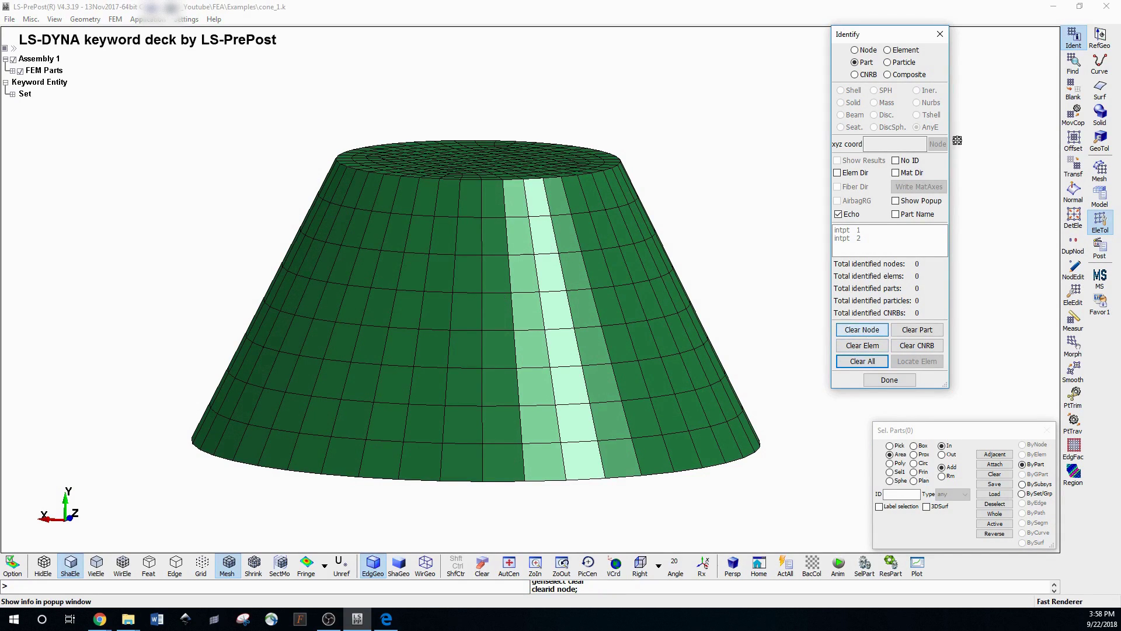
{"action": "left_click", "coordinate": [939, 34]}
- Find node 1 in the model with highlighting, and close the Find tool
{"action": "left_click", "coordinate": [1073, 61]}
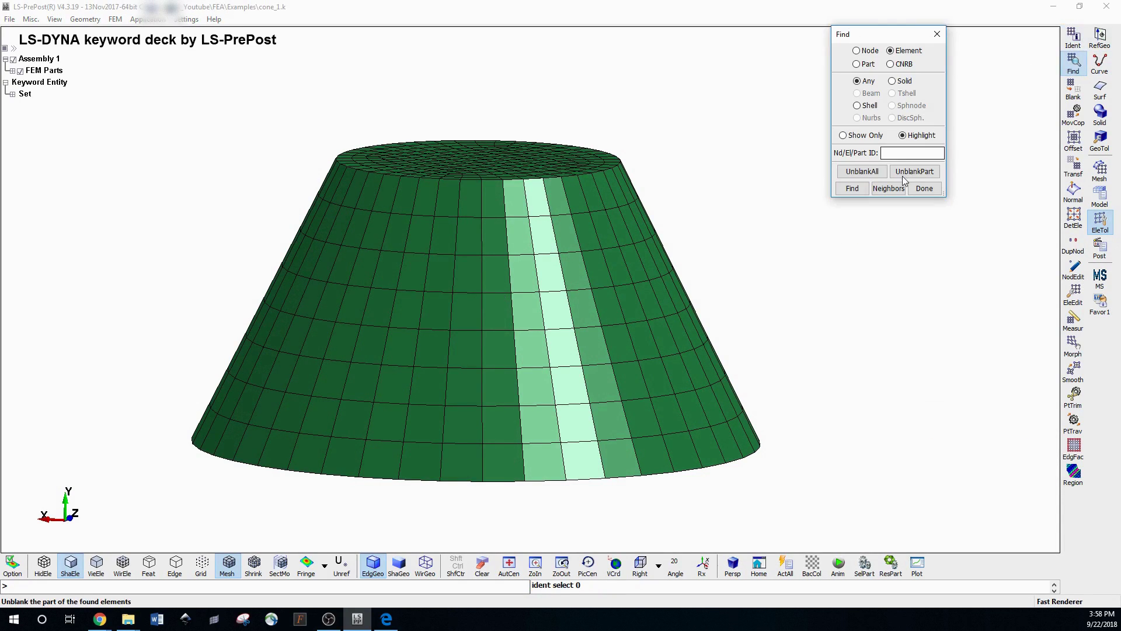
{"action": "left_click", "coordinate": [856, 50]}
{"action": "left_click", "coordinate": [914, 153]}
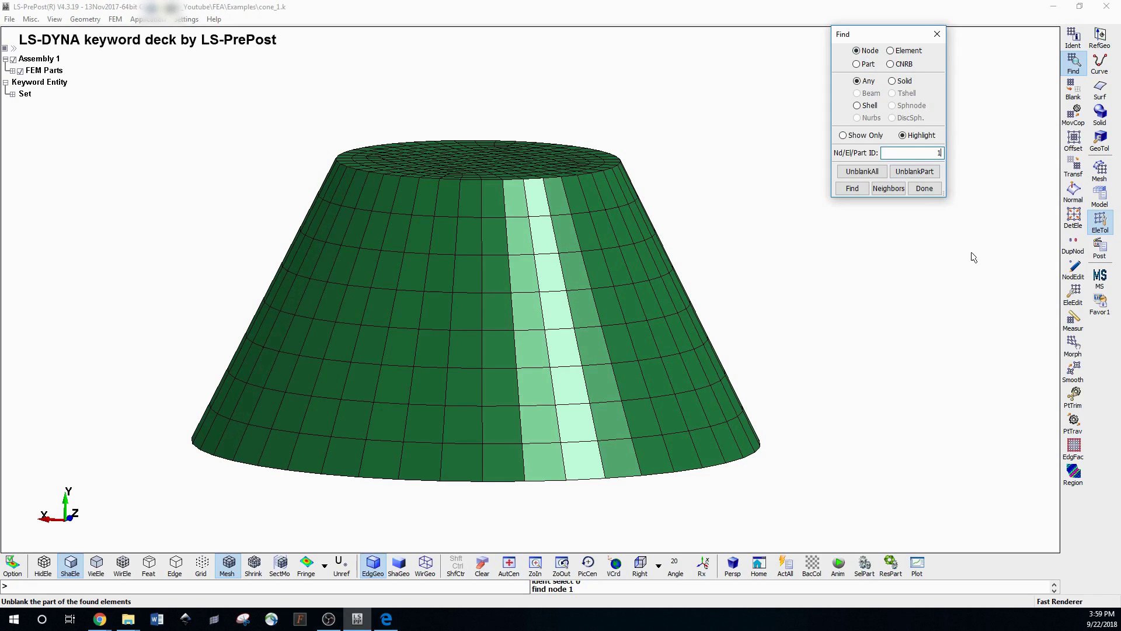
{"action": "left_click", "coordinate": [852, 188]}
{"action": "left_click", "coordinate": [937, 34]}
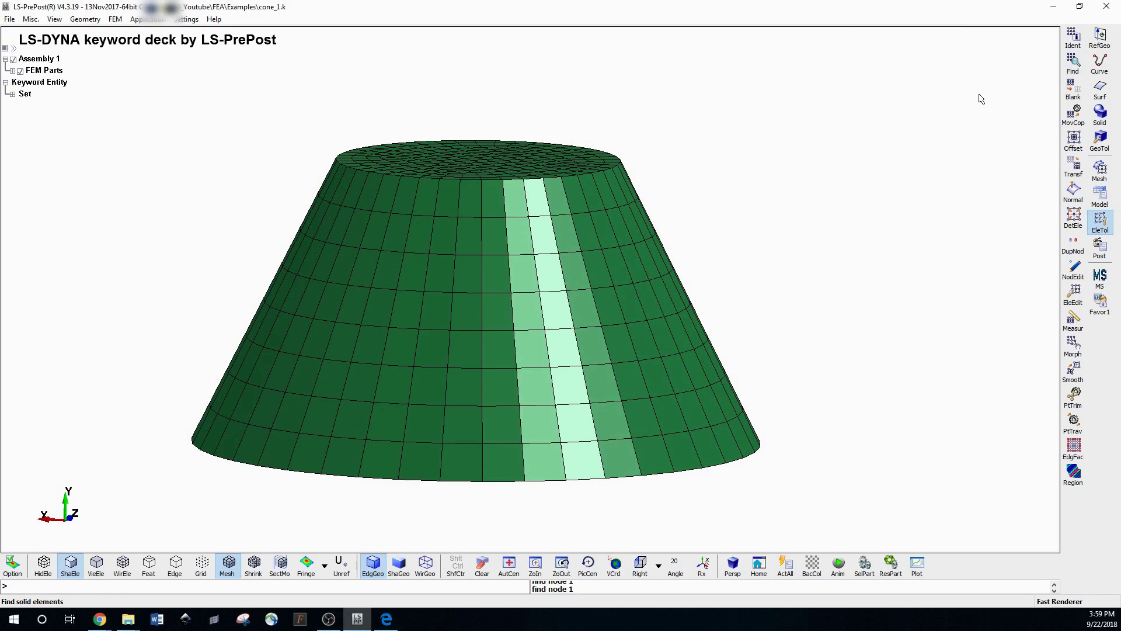
- Blank the elements in the cone's right half by area selection, and unblank all elements
{"action": "left_click", "coordinate": [1073, 91]}
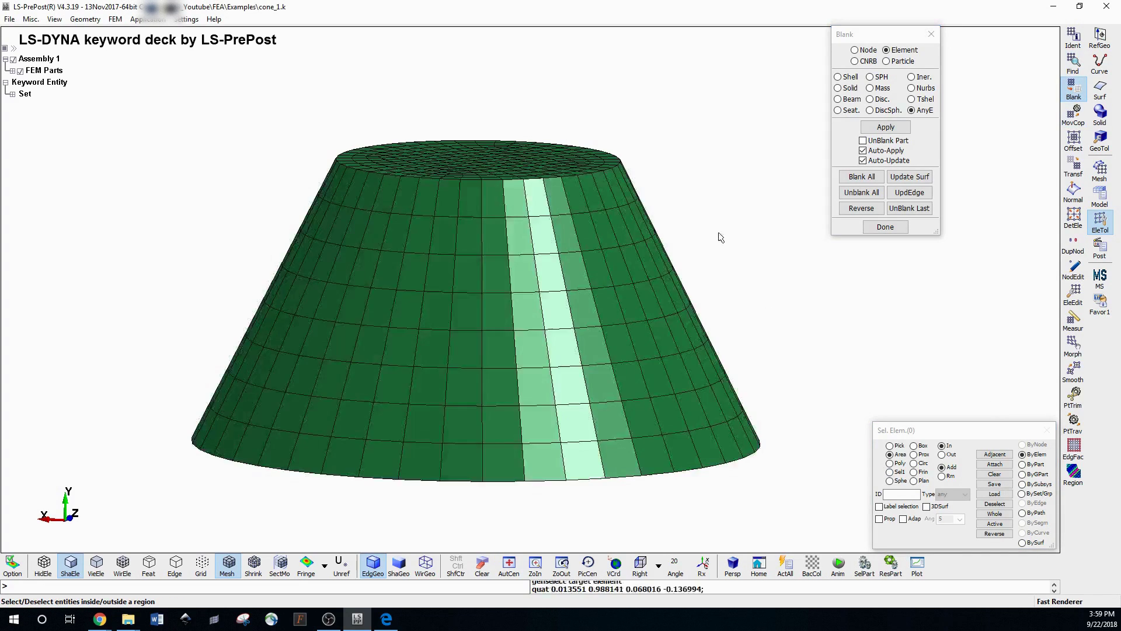
{"action": "scroll", "coordinate": [676, 177], "scroll_direction": "down", "scroll_amount": 2}
{"action": "left_click_drag", "start_coordinate": [693, 134], "coordinate": [672, 193]}
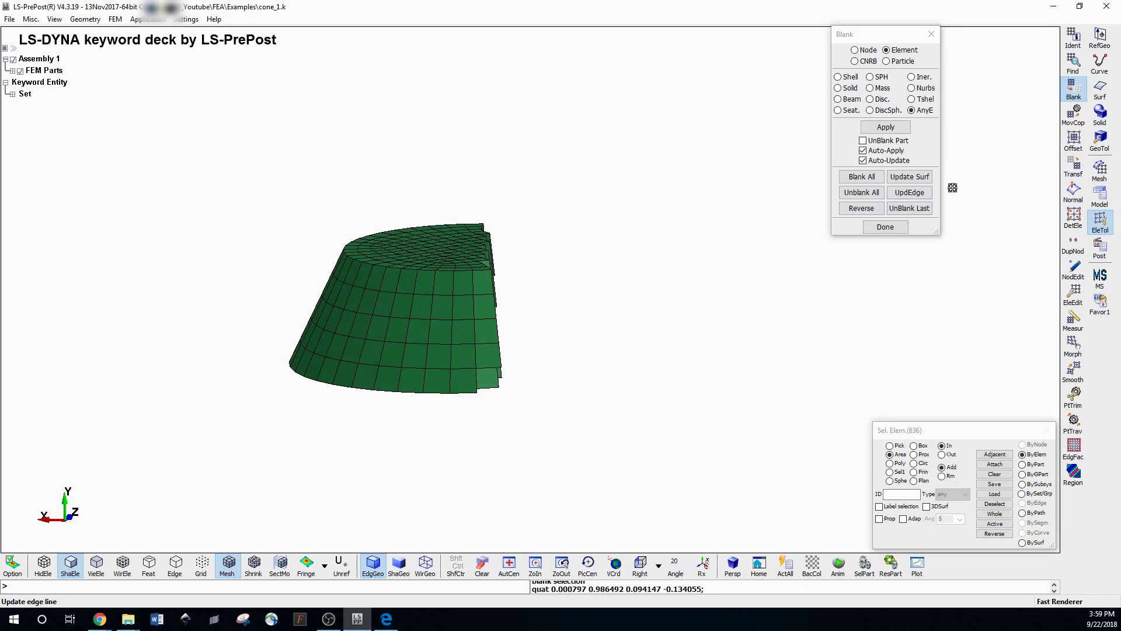
{"action": "left_click", "coordinate": [870, 194]}
- Blank the cone's right half again, reverse the blanking to show only that half, and restore all elements
{"action": "left_click_drag", "start_coordinate": [677, 111], "coordinate": [472, 432]}
{"action": "left_click", "coordinate": [861, 208]}
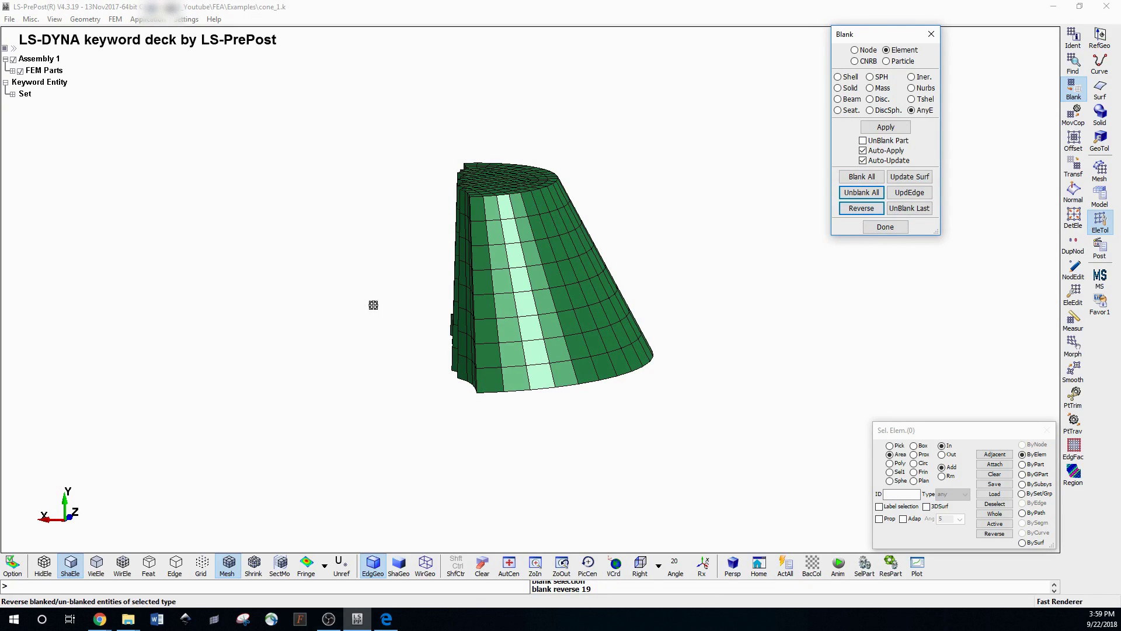
{"action": "left_click", "coordinate": [862, 192]}
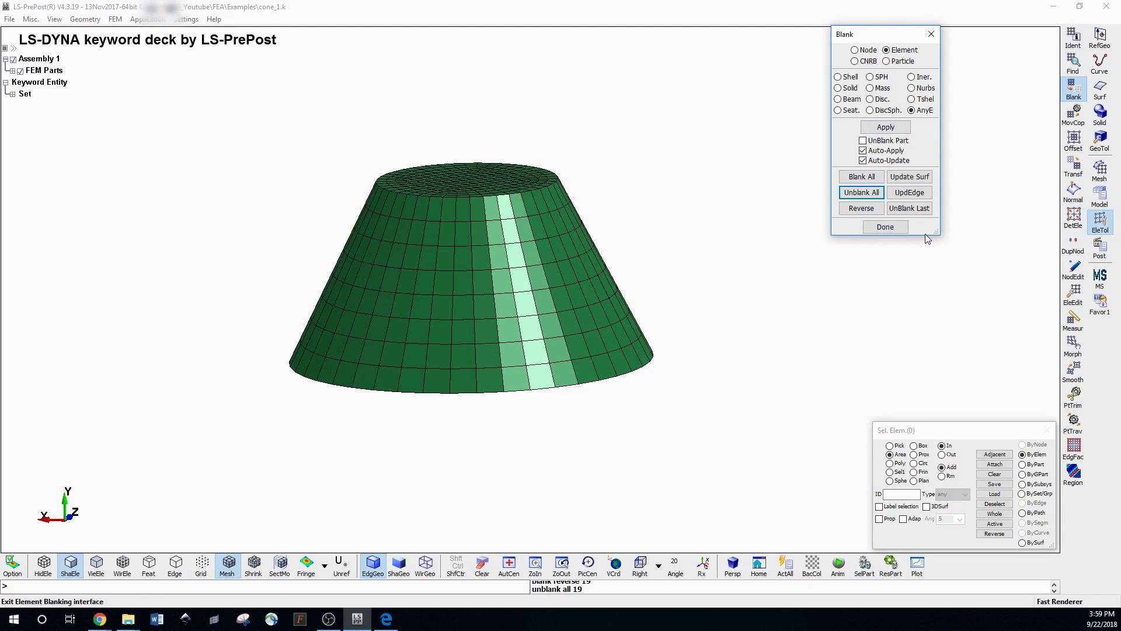
- Close Blank and move all elements area-selected around the cone into a new part with ID 3 named not_cone
{"action": "left_click", "coordinate": [903, 226]}
{"action": "left_click", "coordinate": [1073, 115]}
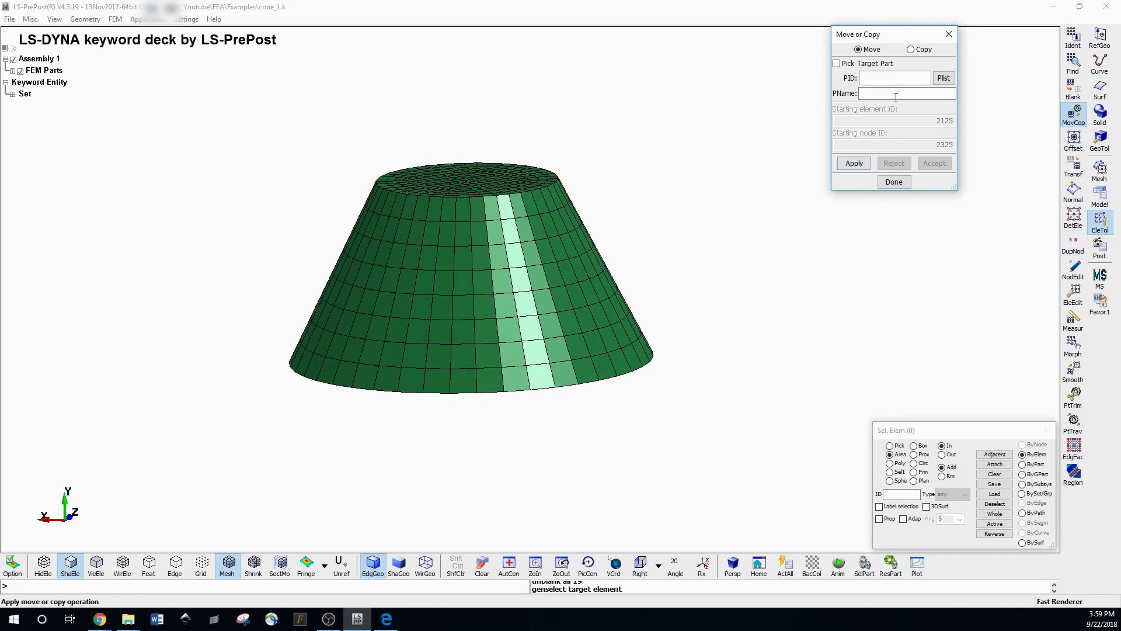
{"action": "left_click_drag", "start_coordinate": [713, 112], "coordinate": [205, 441]}
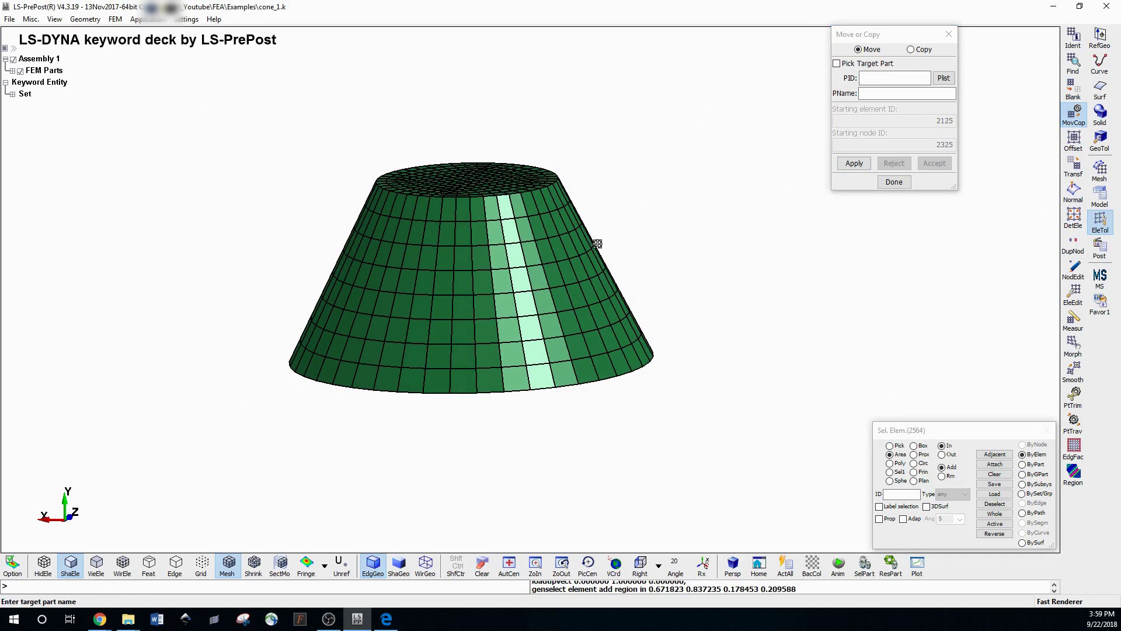
{"action": "left_click", "coordinate": [902, 74]}
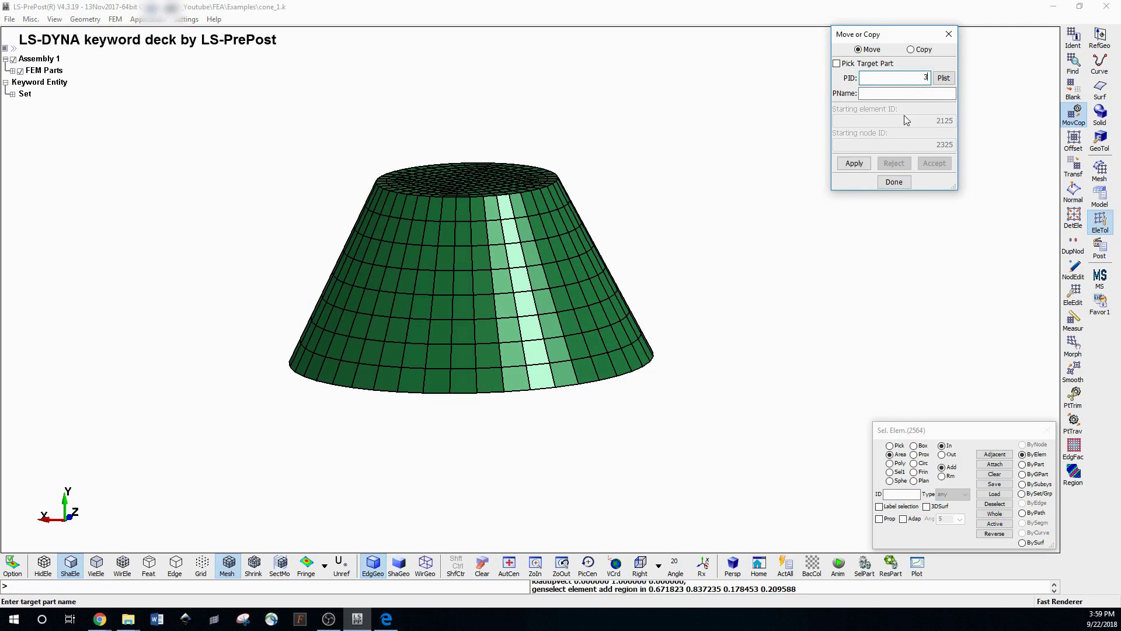
{"action": "type", "text": "not_cone"}
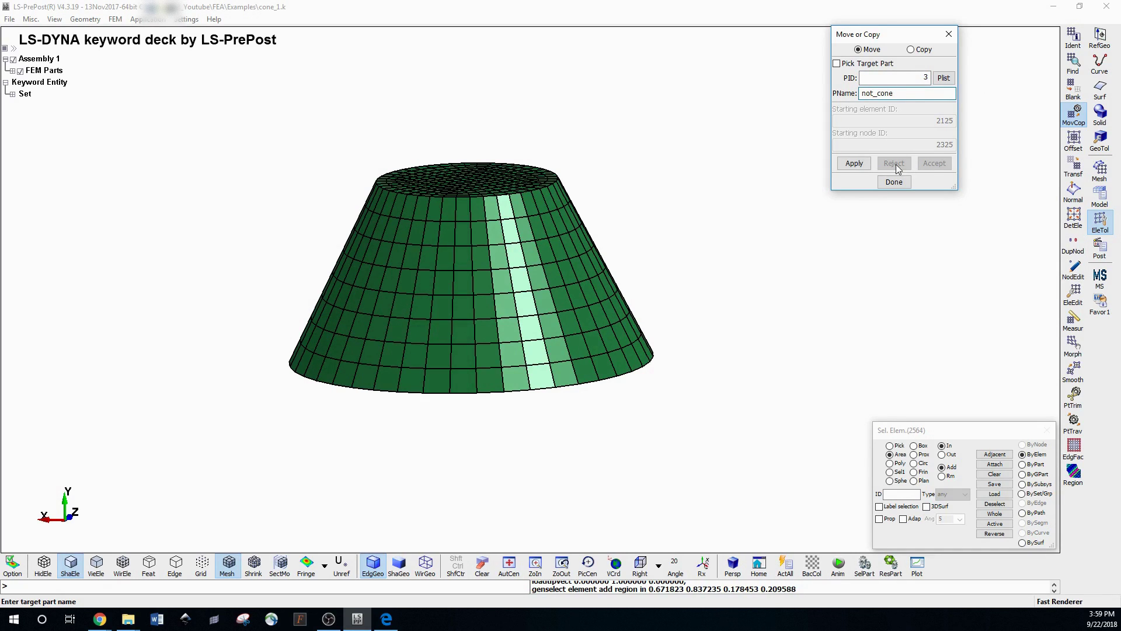
{"action": "left_click", "coordinate": [853, 165]}
{"action": "left_click", "coordinate": [933, 163]}
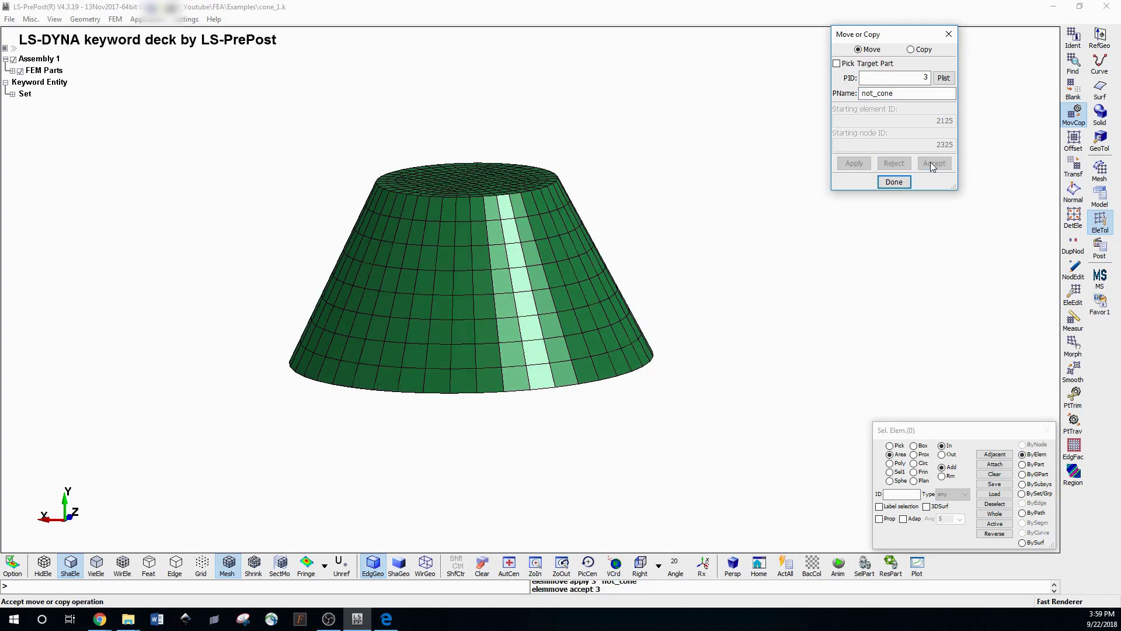
{"action": "left_click", "coordinate": [894, 182]}
- Check the part list by showing the Shell and not_cone parts, and close part selection
{"action": "left_click", "coordinate": [1099, 196]}
{"action": "left_click", "coordinate": [1073, 37]}
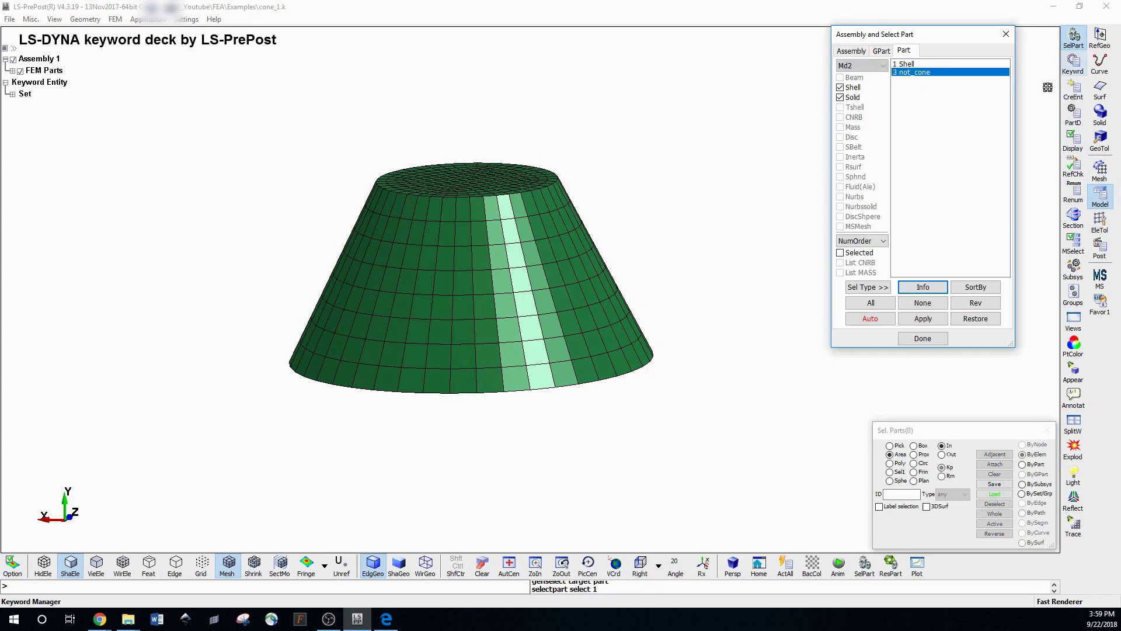
{"action": "left_click", "coordinate": [915, 70]}
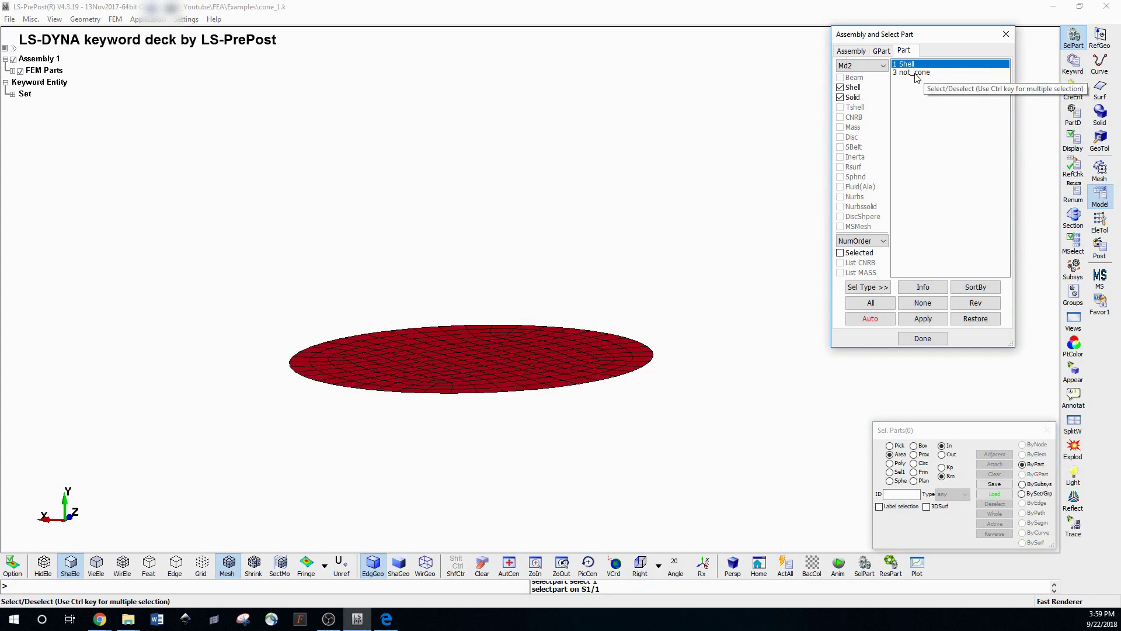
{"action": "left_click", "coordinate": [924, 339]}
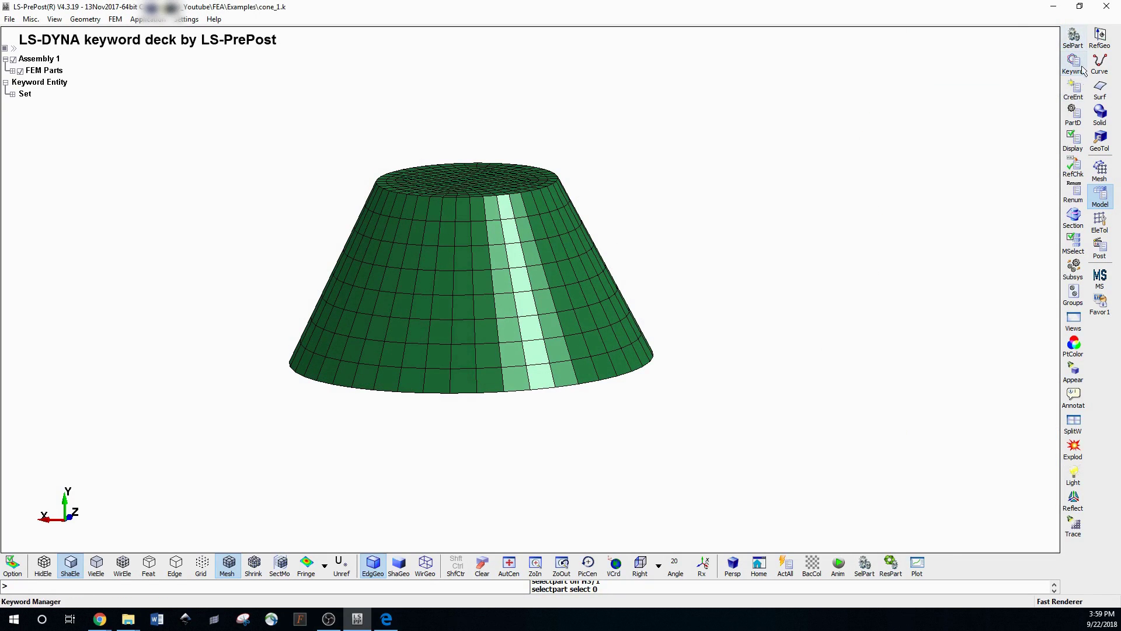
- Area-select the whole cone's nodes and translate them along Y by 10, three times positively and four times negatively
{"action": "left_click", "coordinate": [1099, 222]}
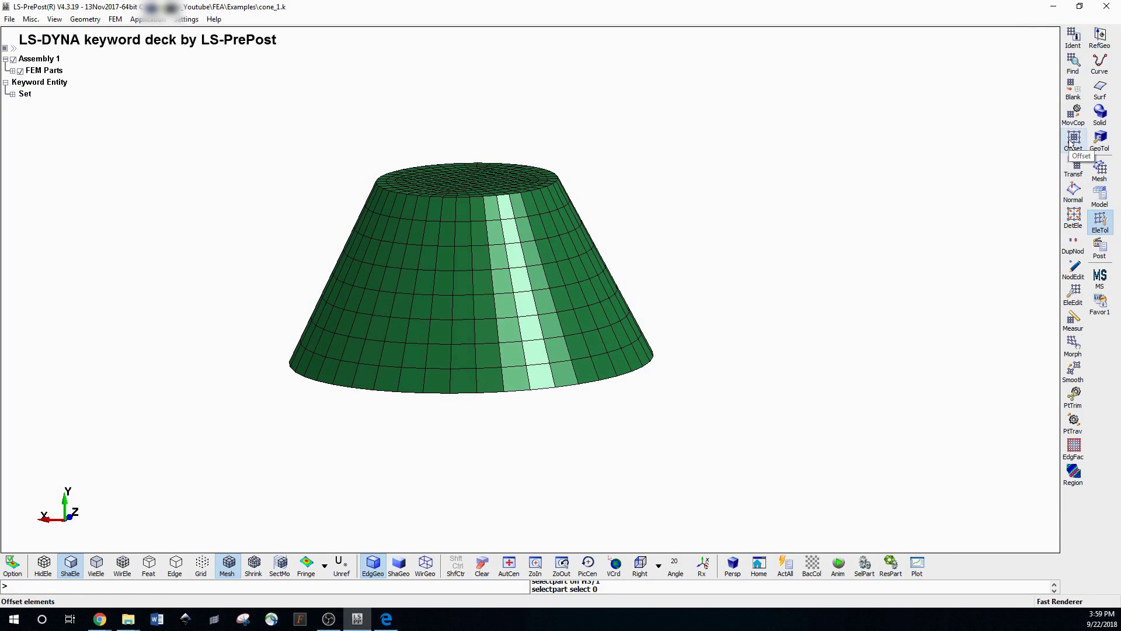
{"action": "left_click", "coordinate": [1075, 167]}
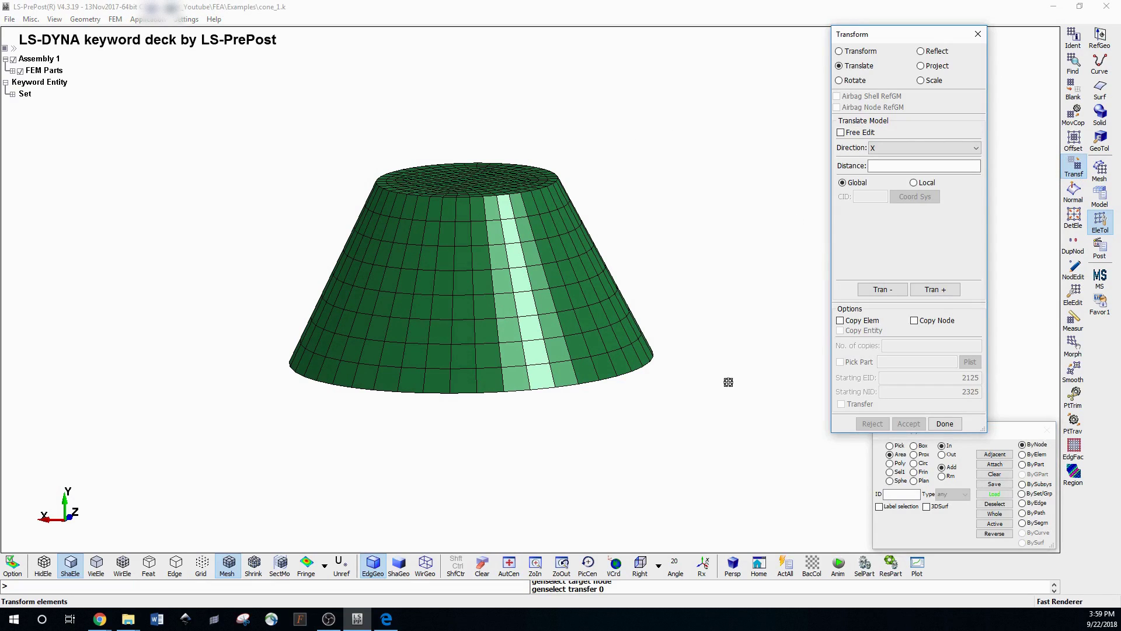
{"action": "left_click_drag", "start_coordinate": [728, 137], "coordinate": [297, 407]}
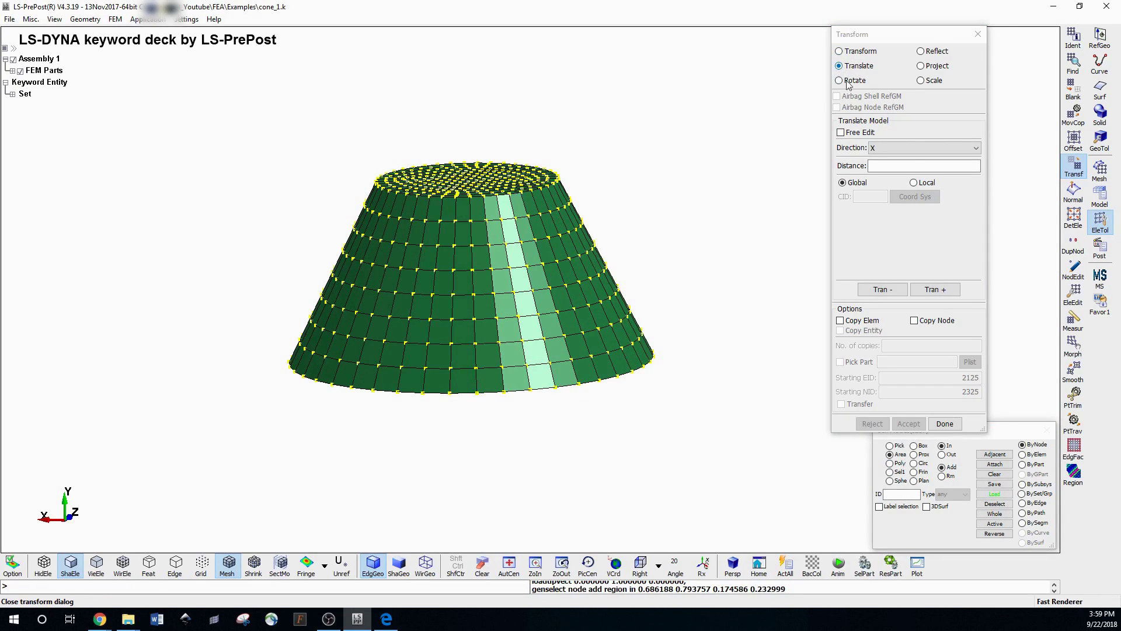
{"action": "left_click", "coordinate": [923, 148]}
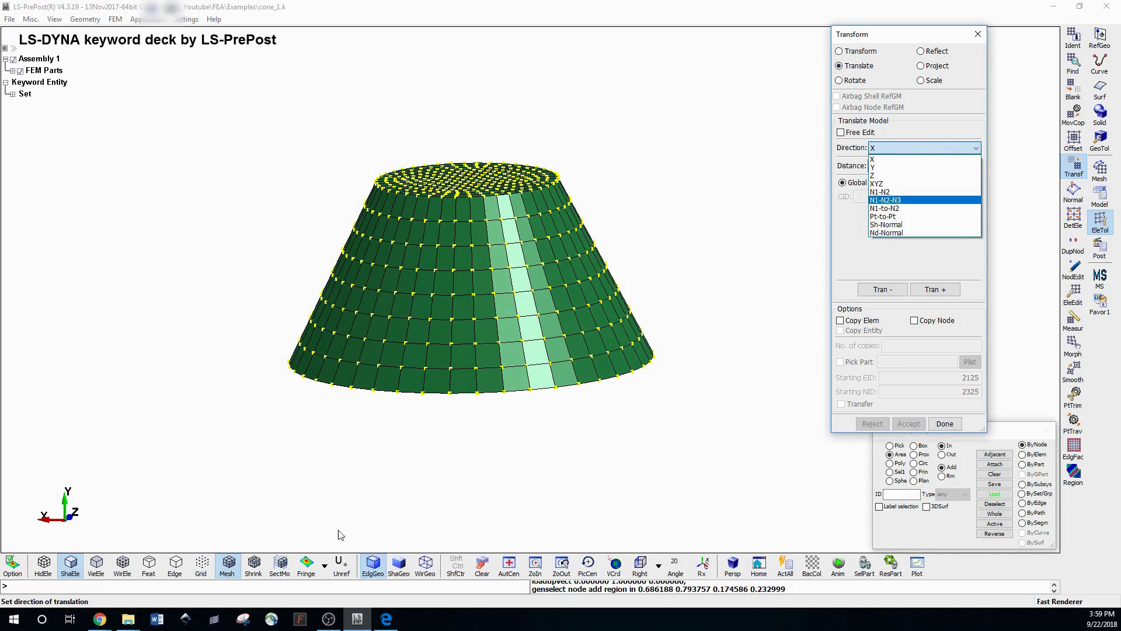
{"action": "left_click", "coordinate": [876, 167]}
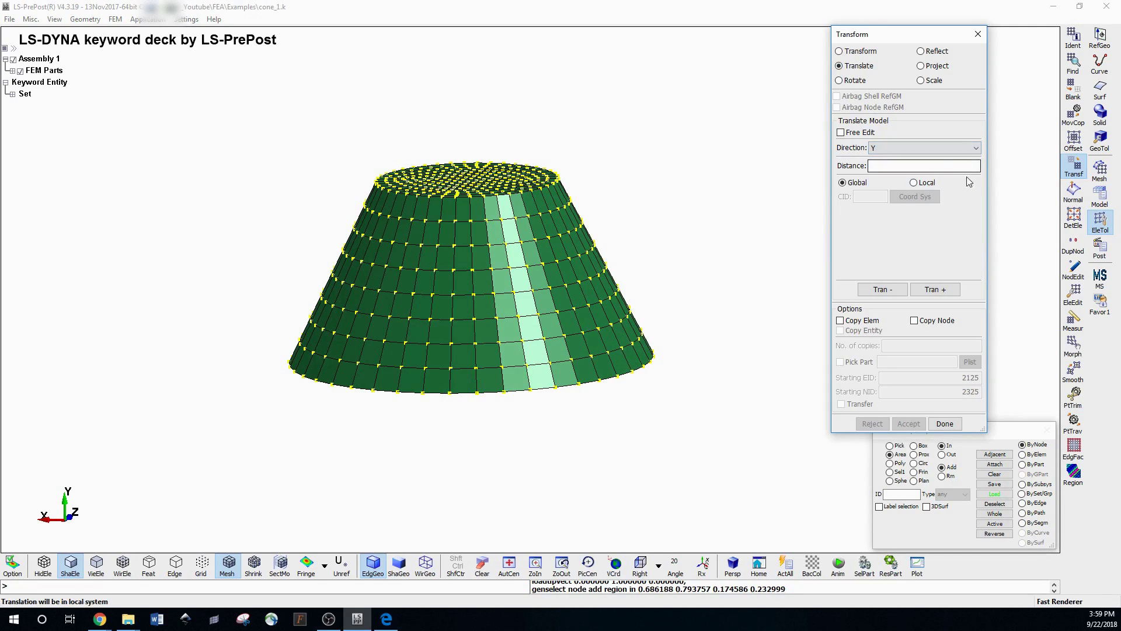
{"action": "left_click", "coordinate": [935, 289]}
{"action": "left_click", "coordinate": [935, 289]}
{"action": "left_click", "coordinate": [934, 289]}
{"action": "left_click", "coordinate": [882, 289]}
{"action": "left_click", "coordinate": [882, 289]}
{"action": "left_click", "coordinate": [883, 289]}
{"action": "left_click", "coordinate": [882, 289]}
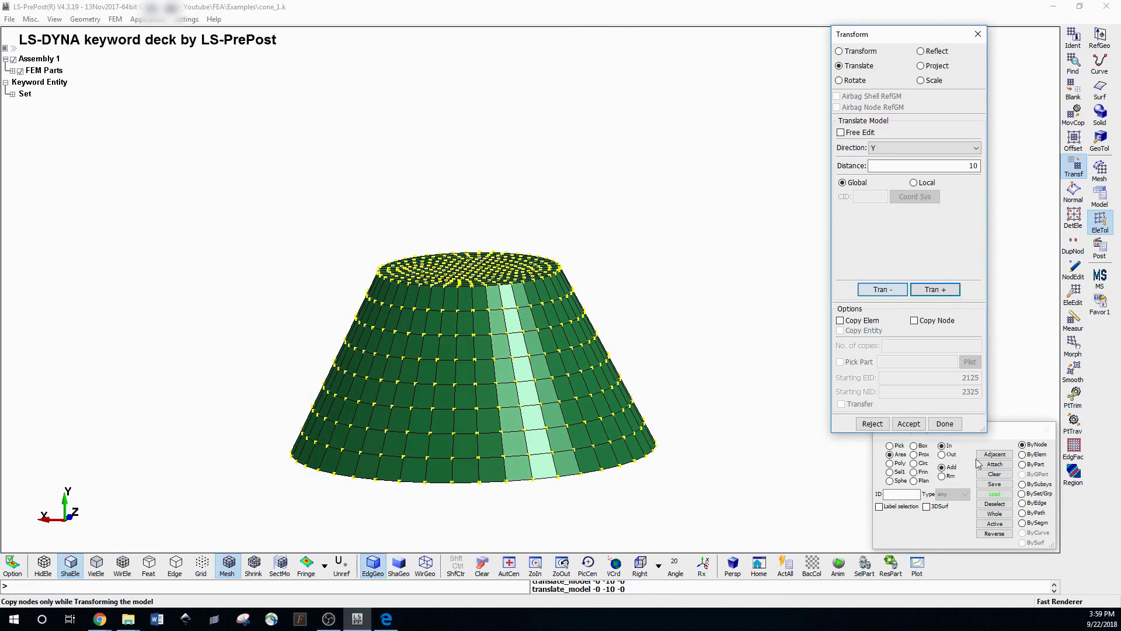
- Reject the last five translations, accept the remaining displacement, and close Transform
{"action": "left_click", "coordinate": [878, 425]}
{"action": "left_click", "coordinate": [878, 424]}
{"action": "left_click", "coordinate": [878, 424]}
{"action": "left_click", "coordinate": [878, 425]}
{"action": "left_click", "coordinate": [877, 425]}
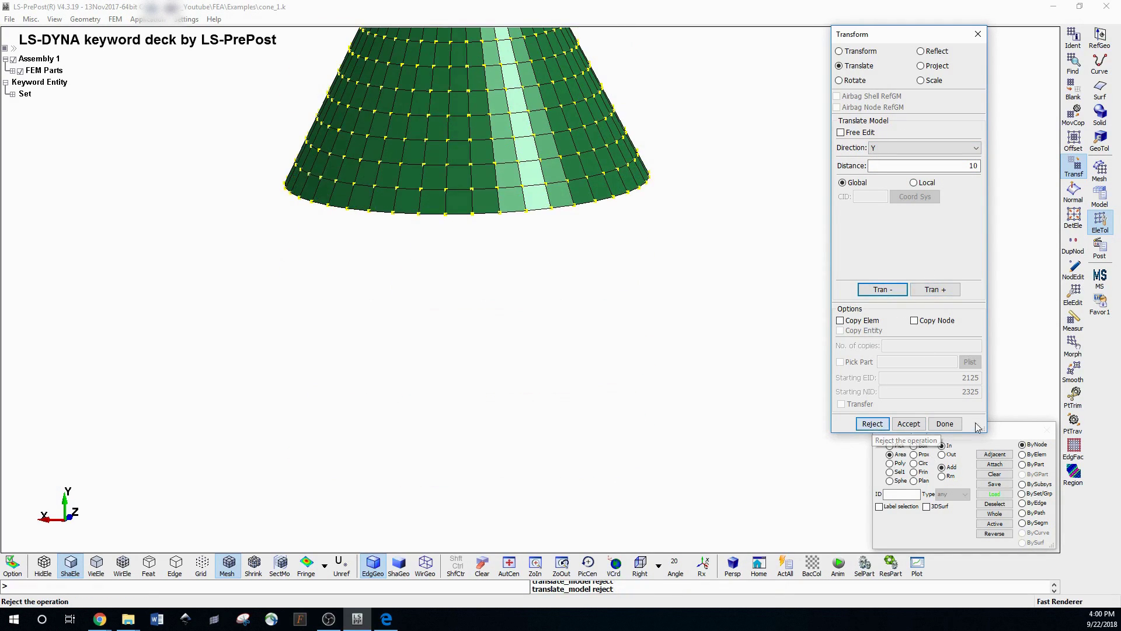
{"action": "left_click", "coordinate": [908, 423]}
{"action": "left_click", "coordinate": [945, 424]}
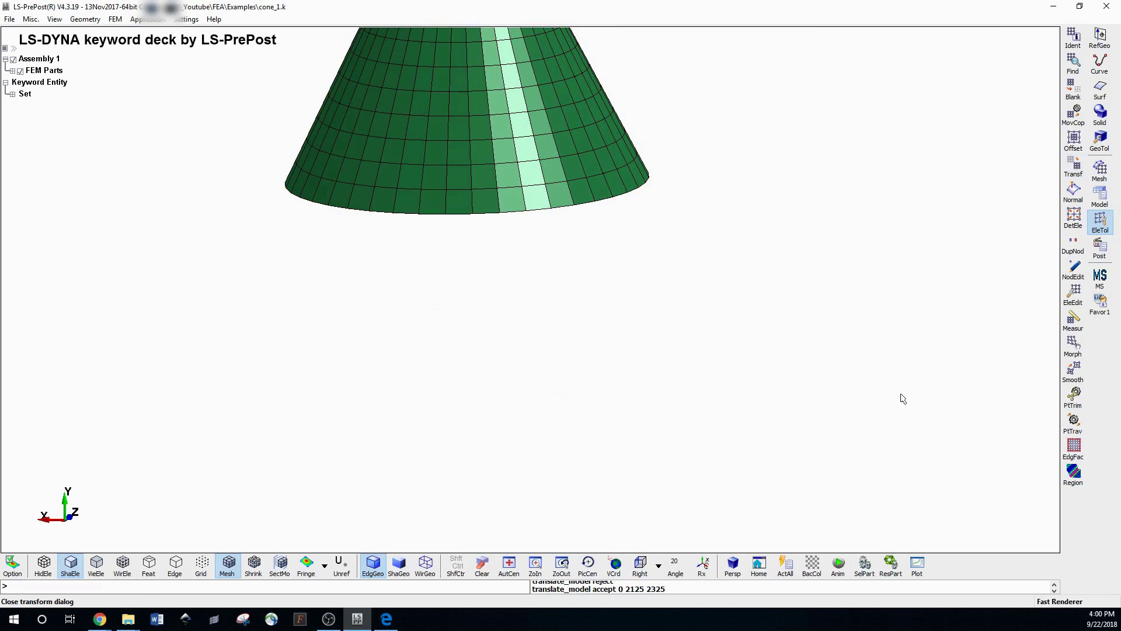
- Open the Normals tool for shells, inspect the cone from above, and close the tool
{"action": "left_click", "coordinate": [1083, 193]}
{"action": "scroll", "coordinate": [536, 317], "scroll_direction": "down", "scroll_amount": 3}
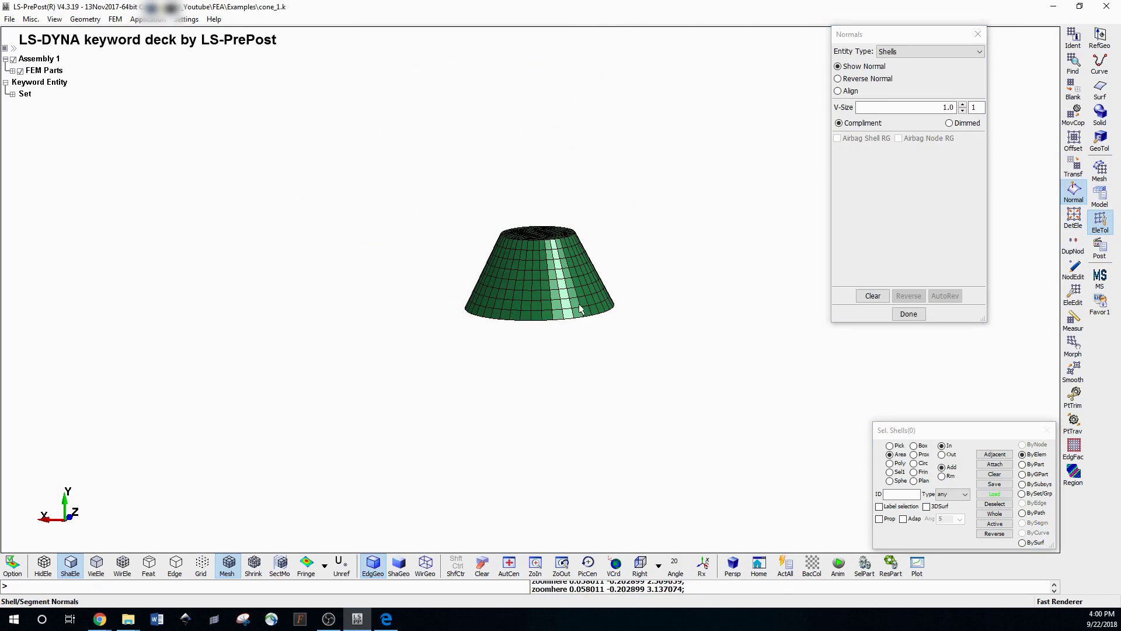
{"action": "scroll", "coordinate": [605, 231], "scroll_direction": "up", "scroll_amount": 4}
{"action": "left_click", "coordinate": [228, 411]}
{"action": "mouse_move", "coordinate": [546, 412]}
{"action": "left_mouse_down", "text": "ctrl"}
{"action": "mouse_move", "coordinate": [508, 310]}
{"action": "mouse_move", "coordinate": [568, 249]}
{"action": "mouse_move", "coordinate": [595, 409]}
{"action": "mouse_move", "coordinate": [528, 275]}
{"action": "mouse_move", "coordinate": [516, 483]}
{"action": "left_mouse_up", "text": "ctrl"}
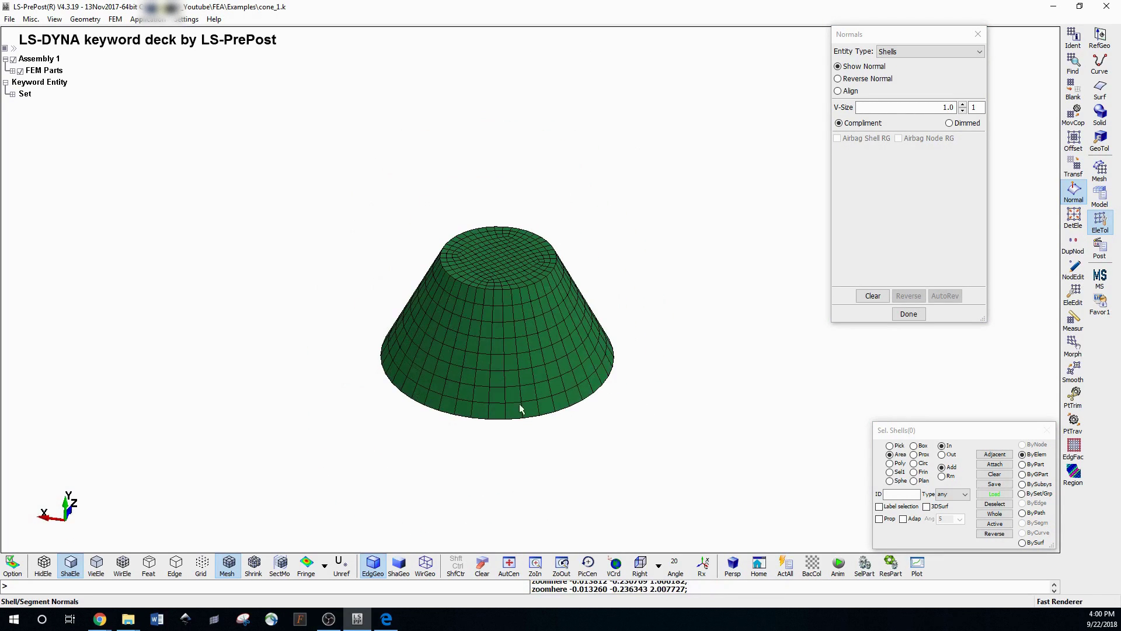
{"action": "scroll", "coordinate": [615, 296], "scroll_direction": "up", "scroll_amount": 2}
{"action": "scroll", "coordinate": [509, 247], "scroll_direction": "down", "scroll_amount": 3}
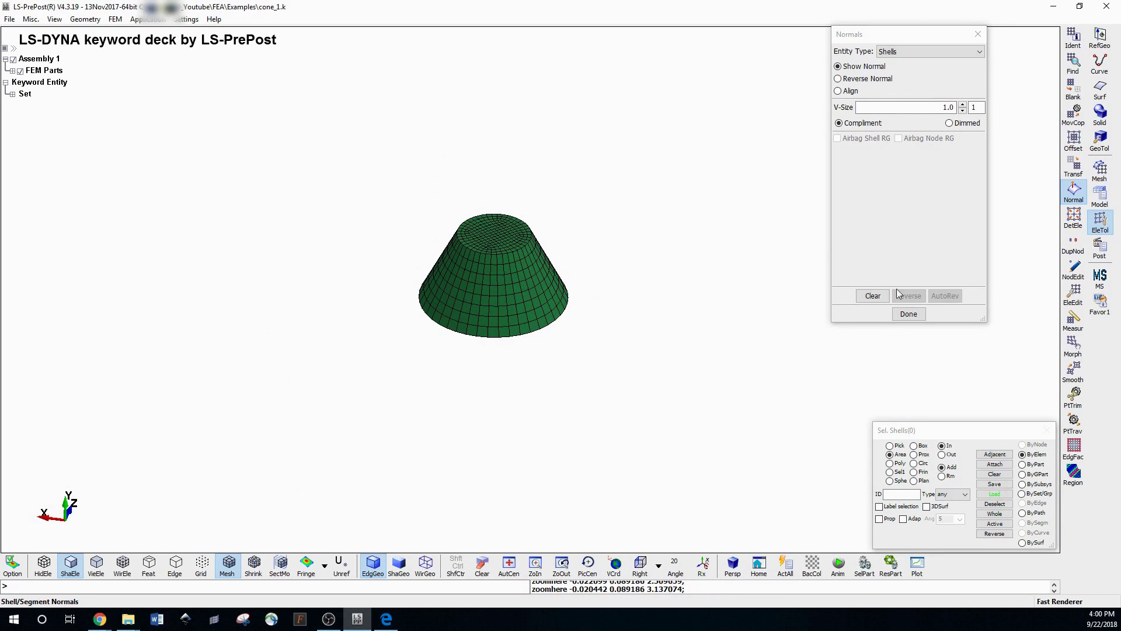
{"action": "left_click", "coordinate": [908, 313]}
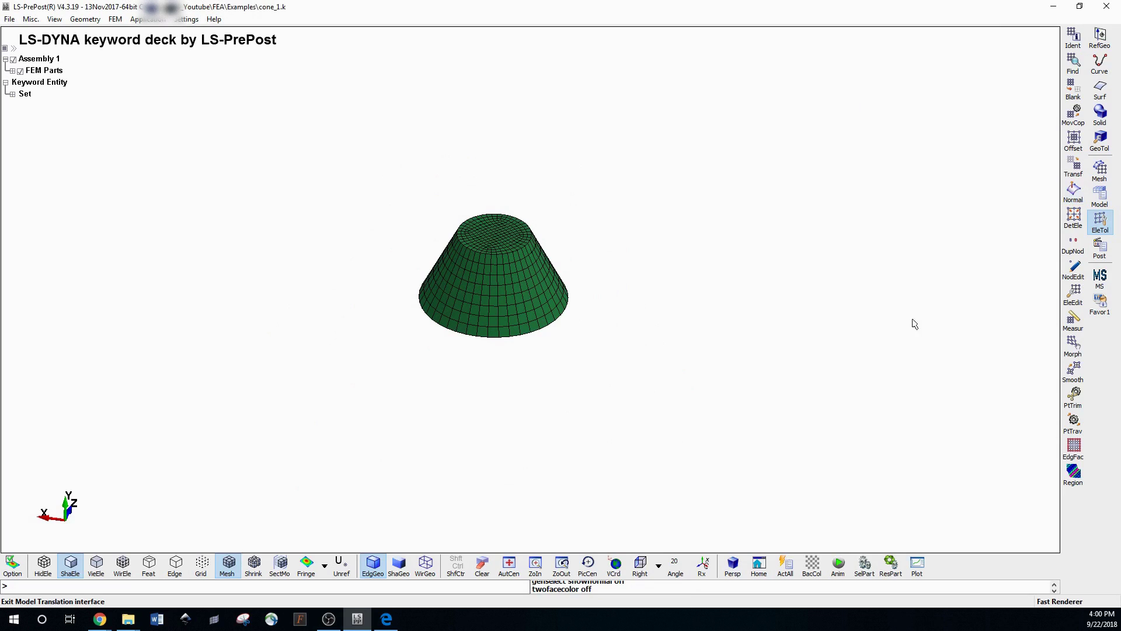
- Delete the elements in the cone's right half with Element Editing, reject the deletion, and close the tool
{"action": "left_click", "coordinate": [1073, 292]}
{"action": "left_click_drag", "start_coordinate": [755, 345], "coordinate": [685, 273], "text": "ctrl"}
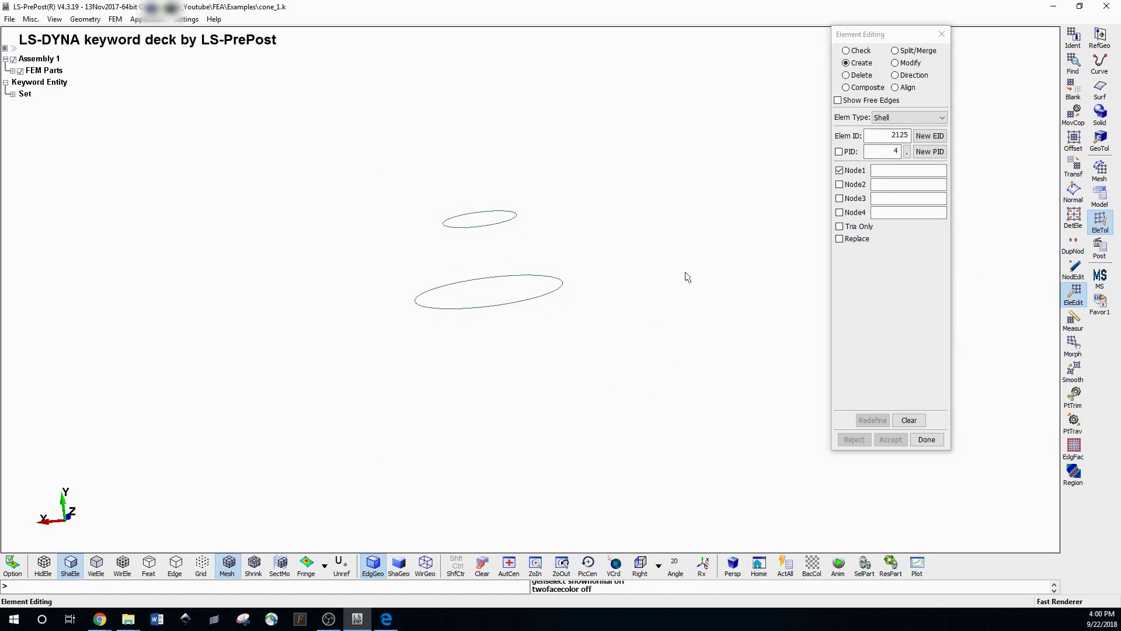
{"action": "left_click", "coordinate": [845, 75]}
{"action": "left_click_drag", "start_coordinate": [662, 101], "coordinate": [426, 397]}
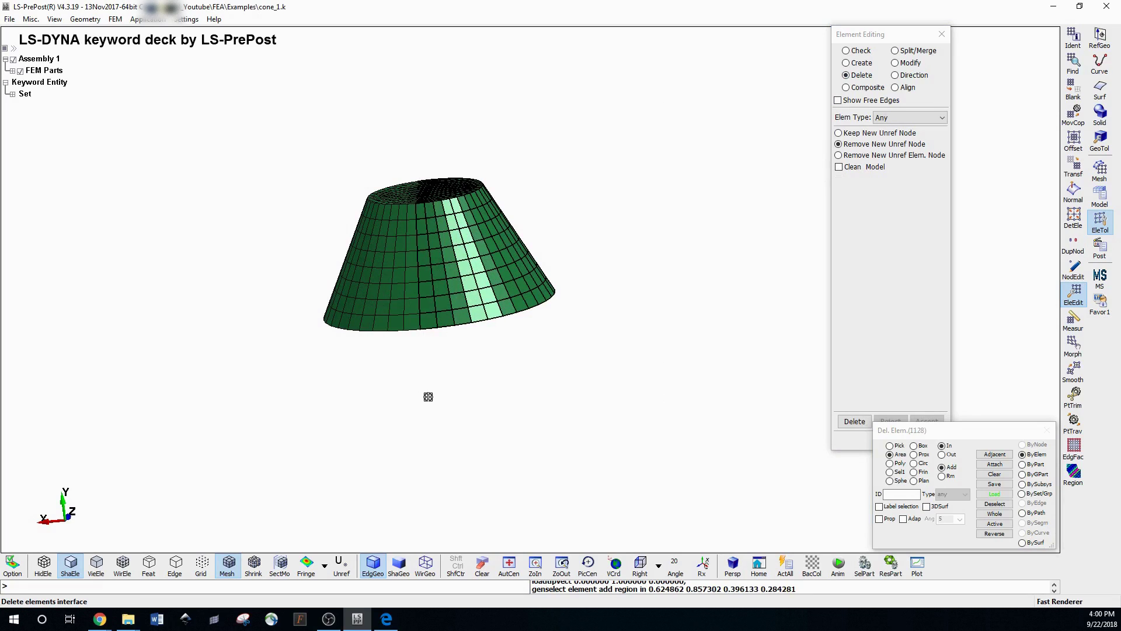
{"action": "left_click", "coordinate": [854, 421]}
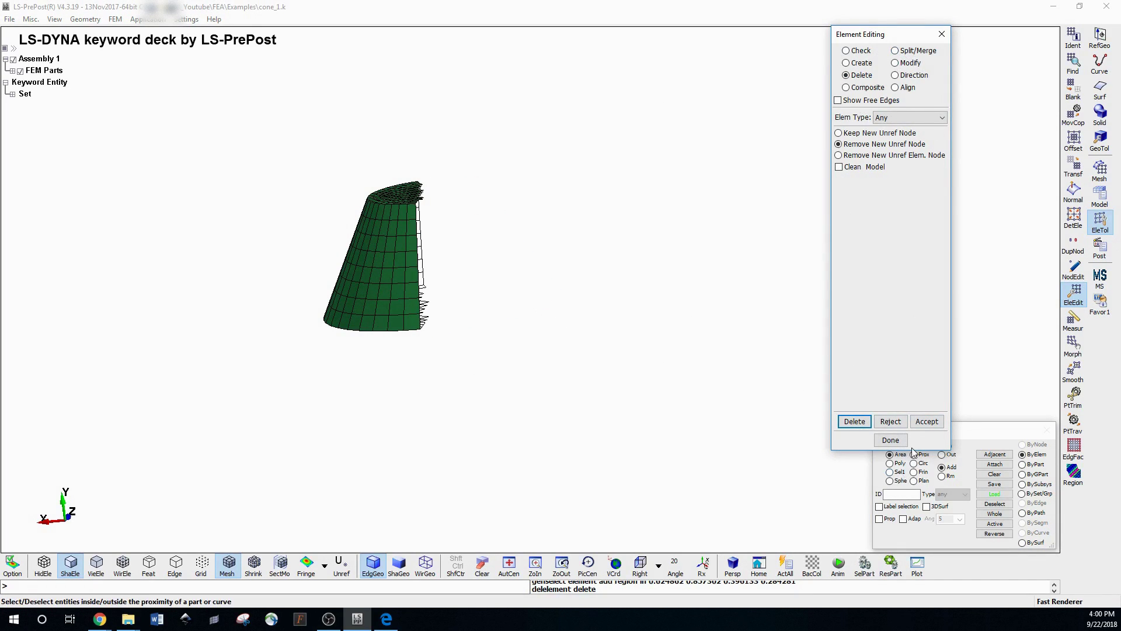
{"action": "left_click", "coordinate": [891, 421]}
{"action": "left_click", "coordinate": [890, 440]}
- Measure the node-to-node distance across the cone's top, between nodes 355 and 1028
{"action": "left_click", "coordinate": [1074, 321]}
{"action": "left_click_drag", "start_coordinate": [631, 275], "coordinate": [659, 379], "text": "shift"}
{"action": "scroll", "coordinate": [524, 225], "scroll_direction": "up", "scroll_amount": 2}
{"action": "left_click", "coordinate": [264, 198]}
{"action": "left_click", "coordinate": [434, 199]}
{"action": "mouse_move", "coordinate": [467, 268]}
{"action": "left_mouse_down", "text": "shift"}
{"action": "mouse_move", "coordinate": [408, 263]}
{"action": "mouse_move", "coordinate": [496, 393]}
{"action": "mouse_move", "coordinate": [412, 222]}
{"action": "mouse_move", "coordinate": [500, 370]}
{"action": "mouse_move", "coordinate": [422, 212]}
{"action": "mouse_move", "coordinate": [445, 261]}
{"action": "mouse_move", "coordinate": [439, 240]}
{"action": "left_mouse_up", "text": "shift"}
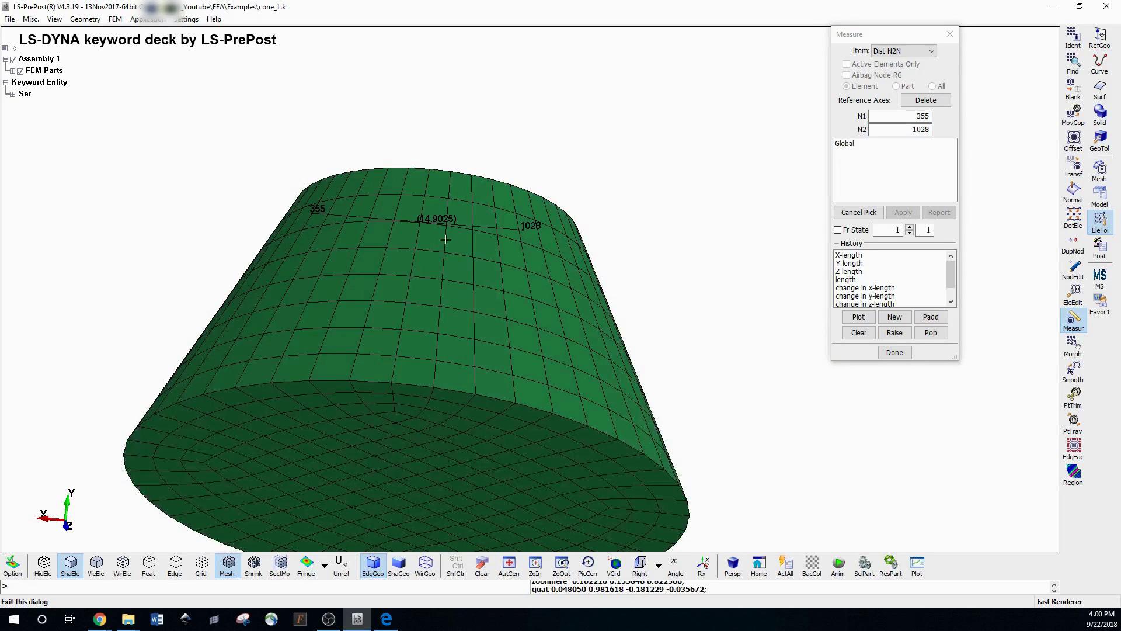
- Measure the node-to-node distance across the cone's base, between nodes 149 and 14, and close Measure
{"action": "scroll", "coordinate": [426, 289], "scroll_direction": "down", "scroll_amount": 2}
{"action": "left_click", "coordinate": [314, 323]}
{"action": "left_click", "coordinate": [580, 354]}
{"action": "left_click_drag", "start_coordinate": [623, 377], "coordinate": [808, 296], "text": "shift"}
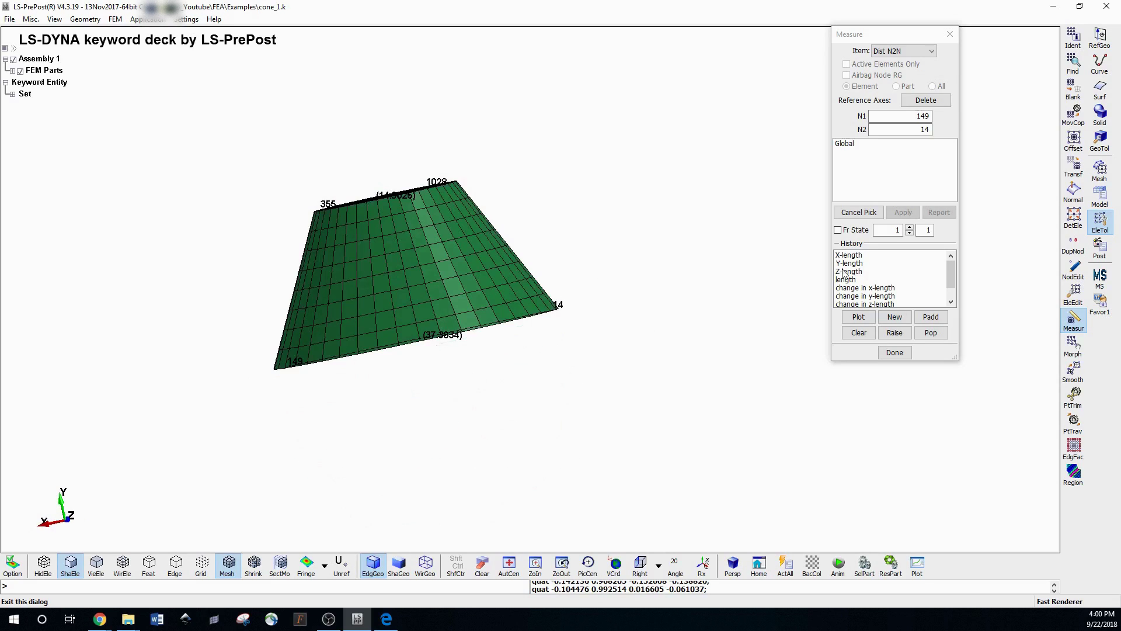
{"action": "left_click", "coordinate": [955, 35]}
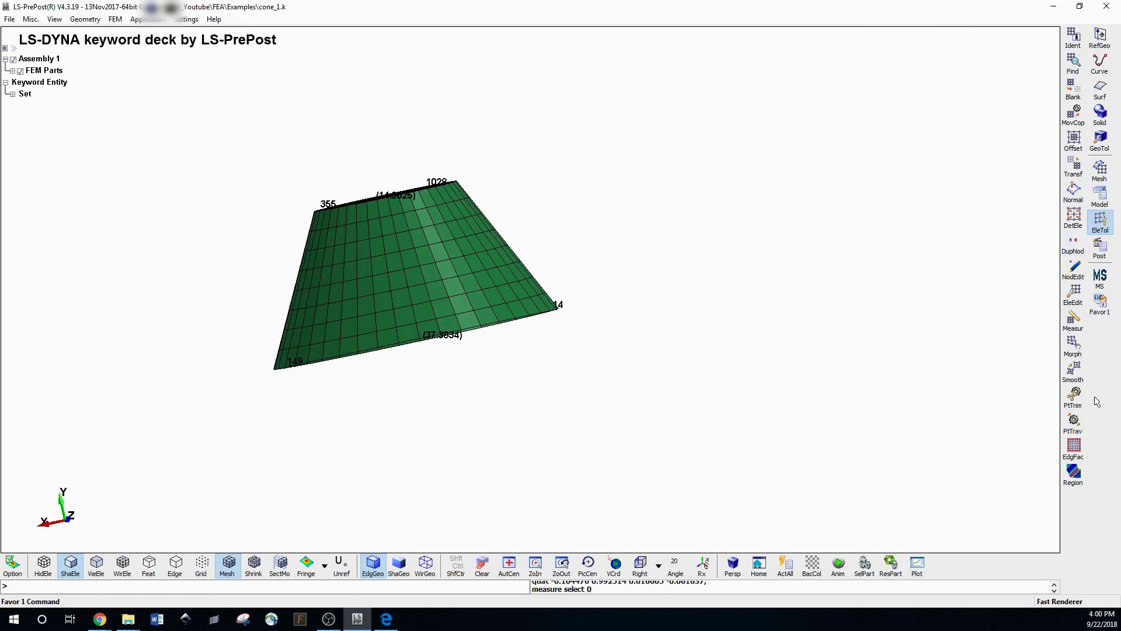
- Switch to the Post tool set for post-processing
{"action": "left_click", "coordinate": [1097, 251]}
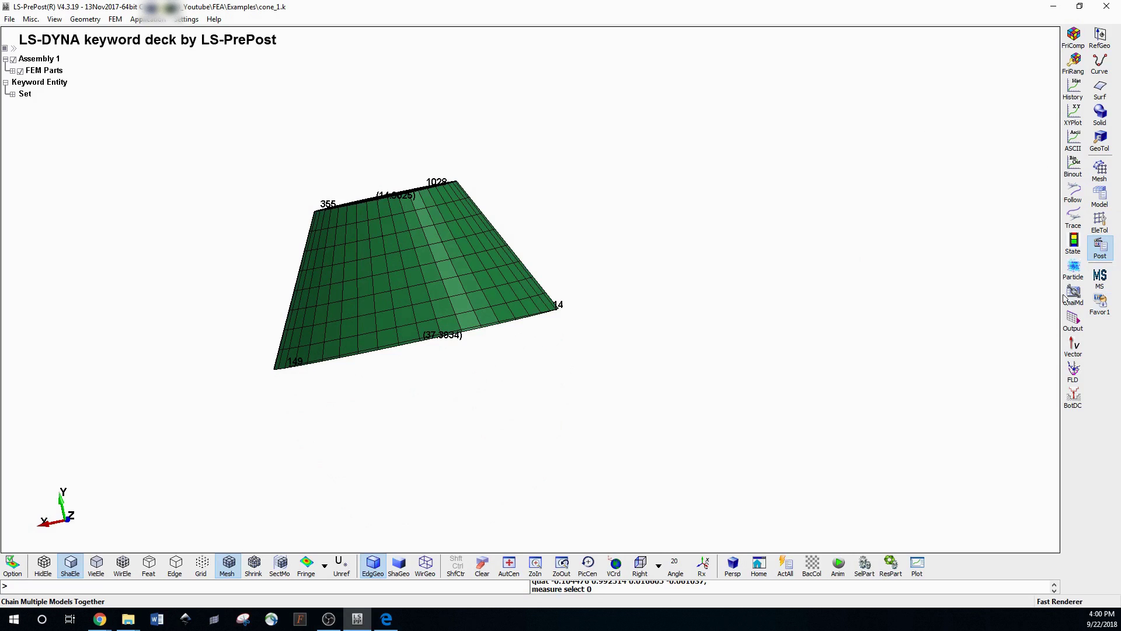